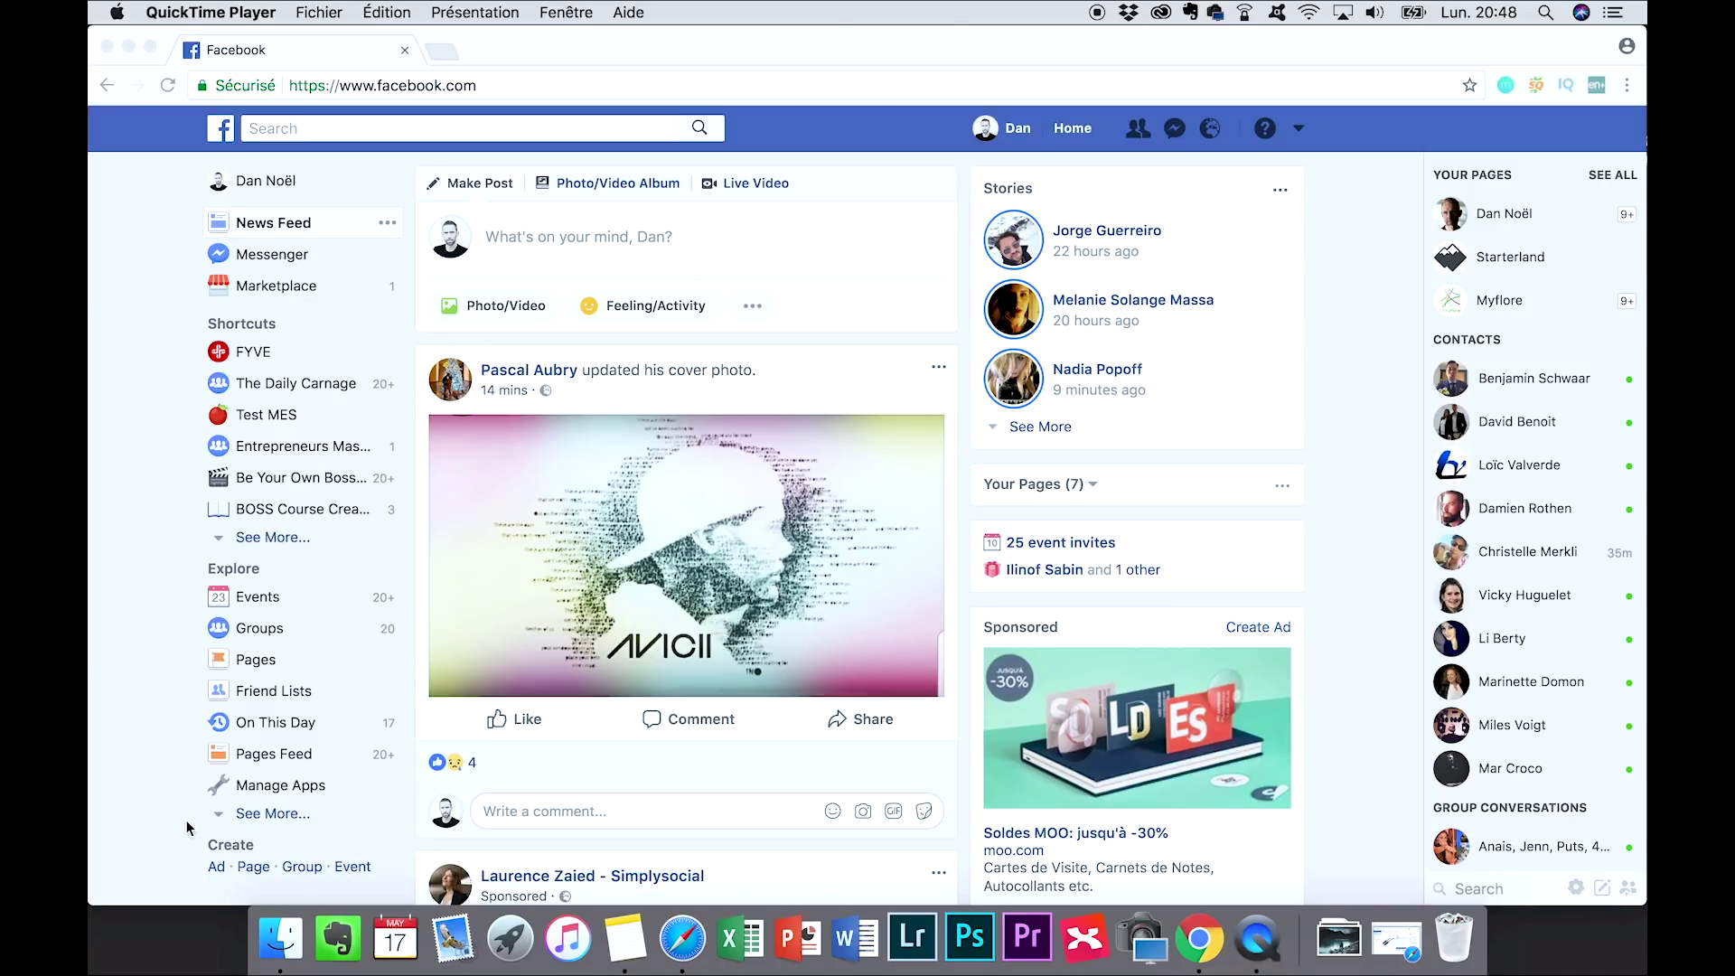
- Open the ad creation page from the account's options
left_click(1299, 137)
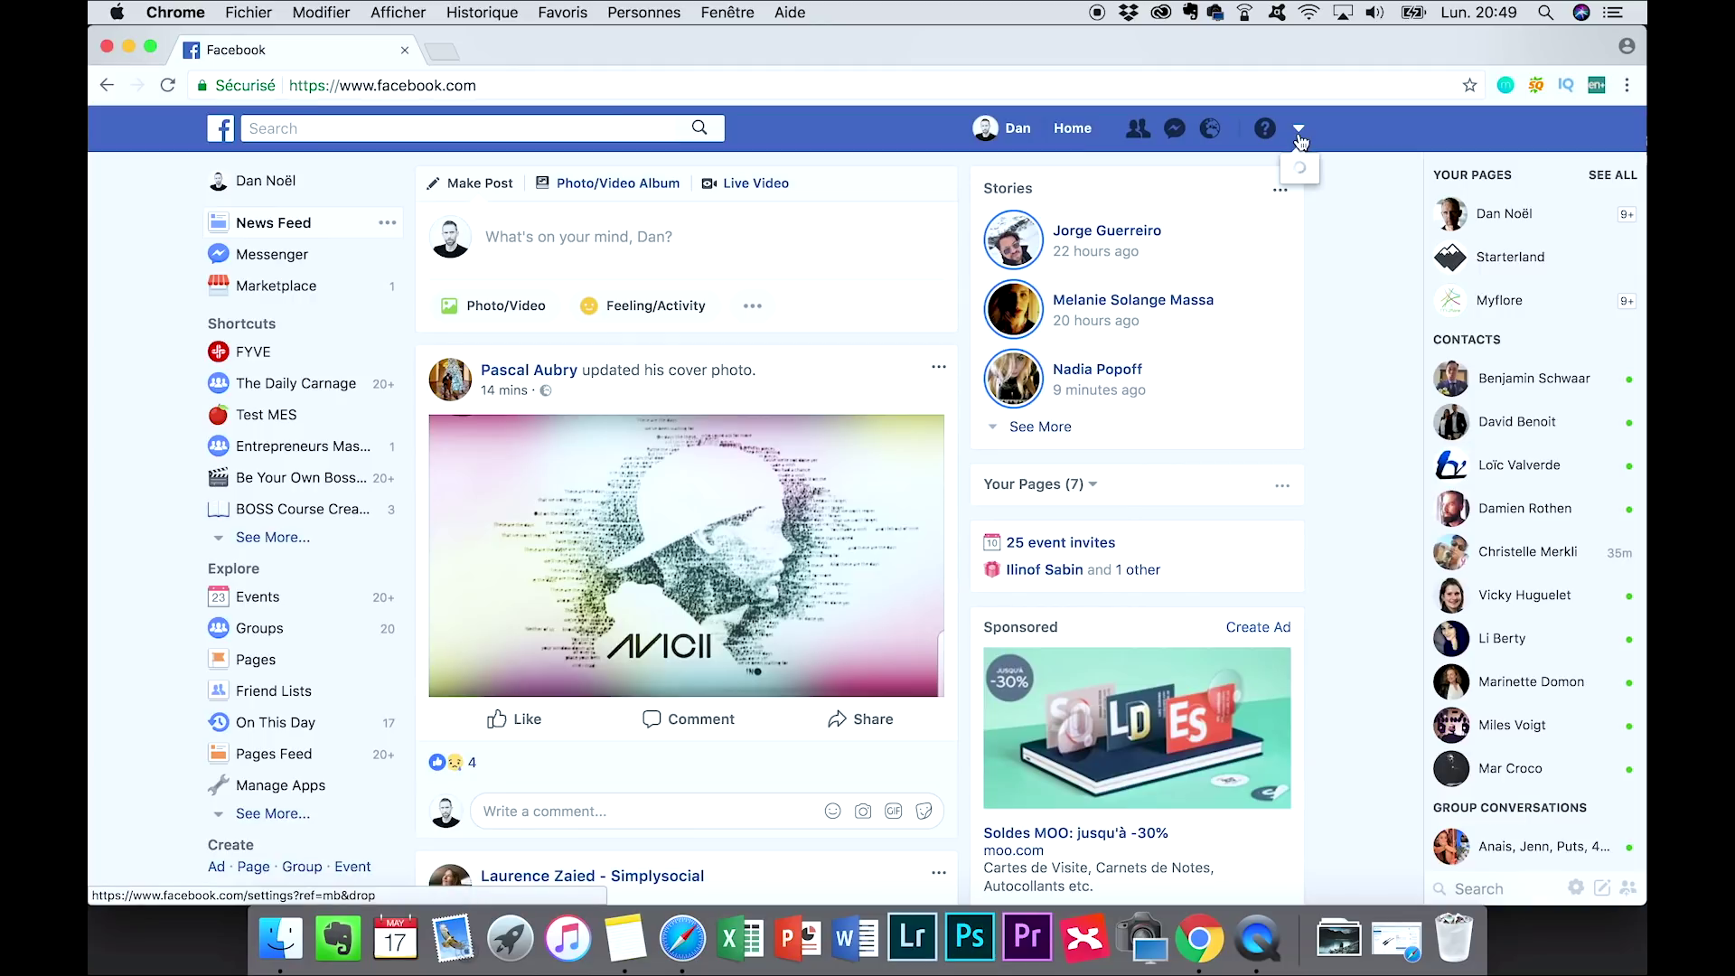
left_click(1299, 134)
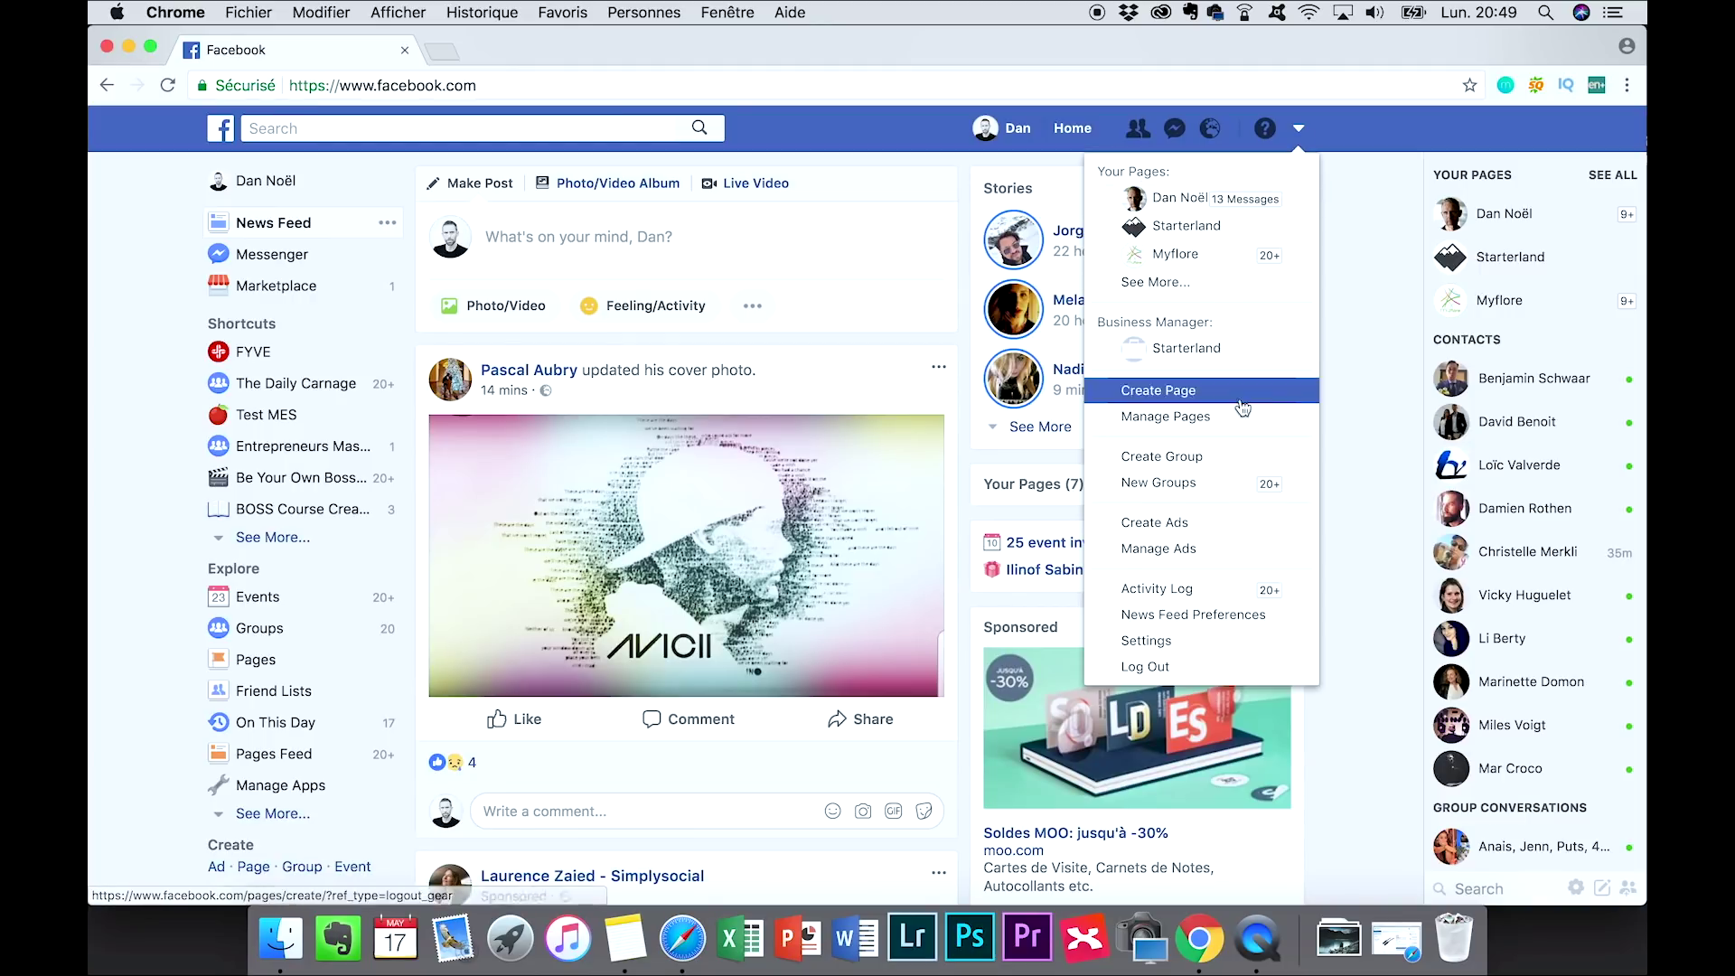
left_click(1222, 530)
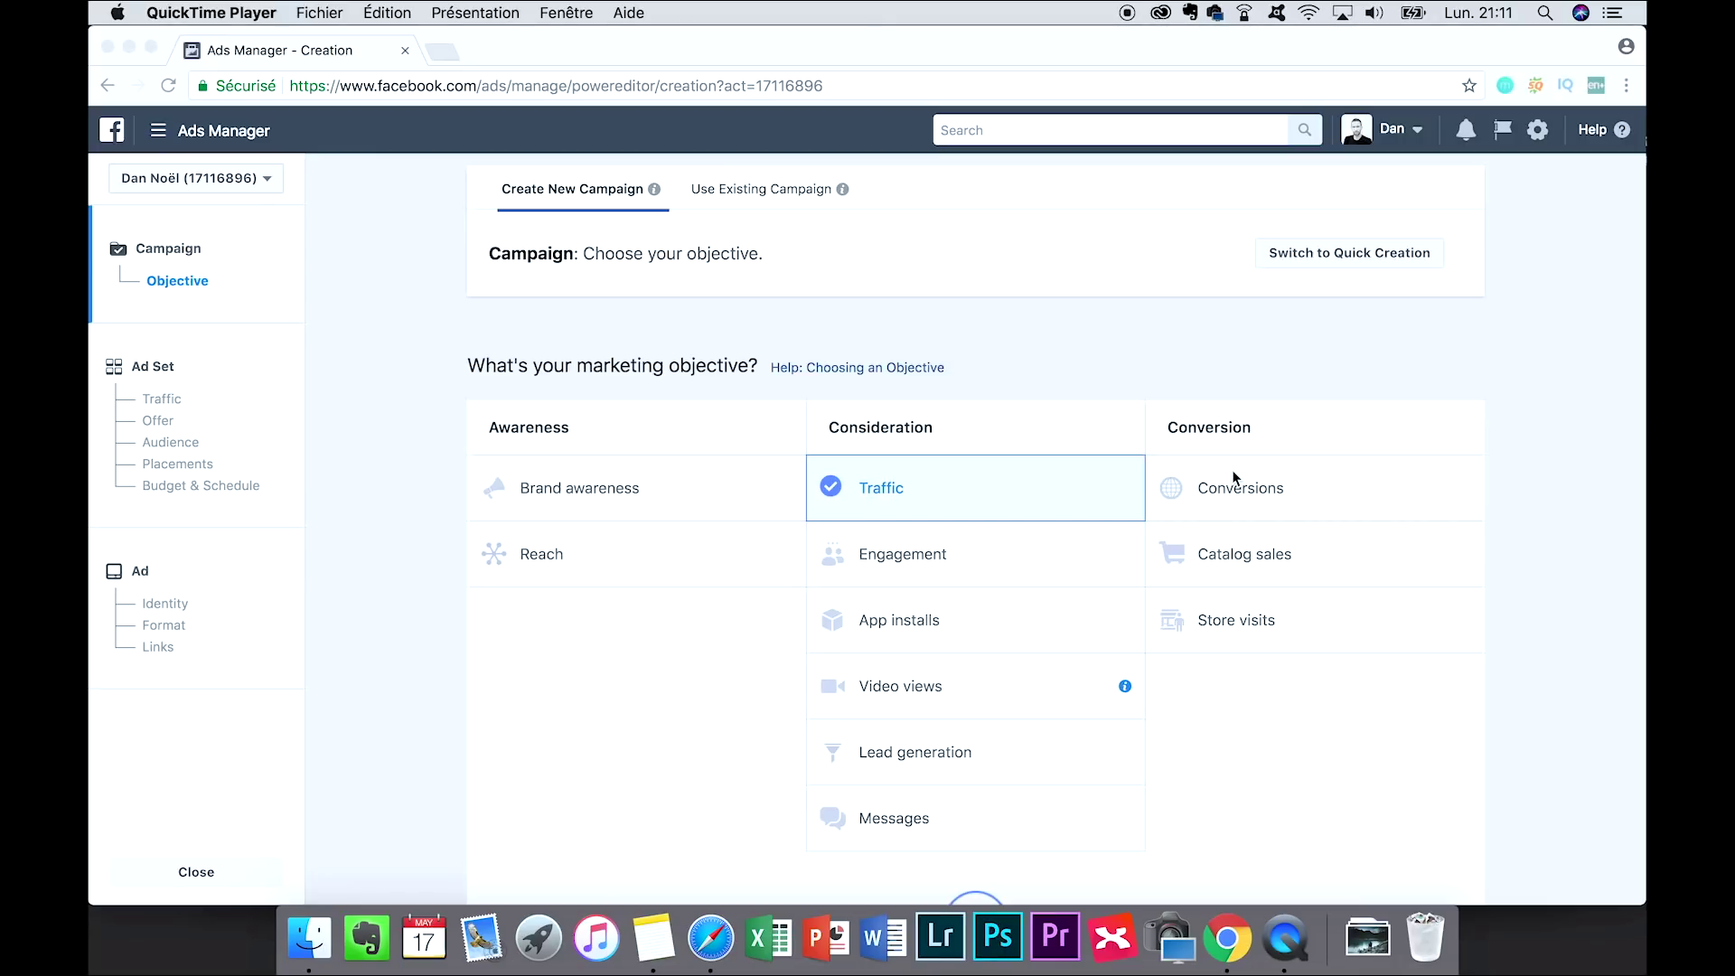
- Choose Traffic as the marketing objective, naming the campaign "Starterland Instagram demo", and continue to the ad set
scroll(1235, 477, "down", 3)
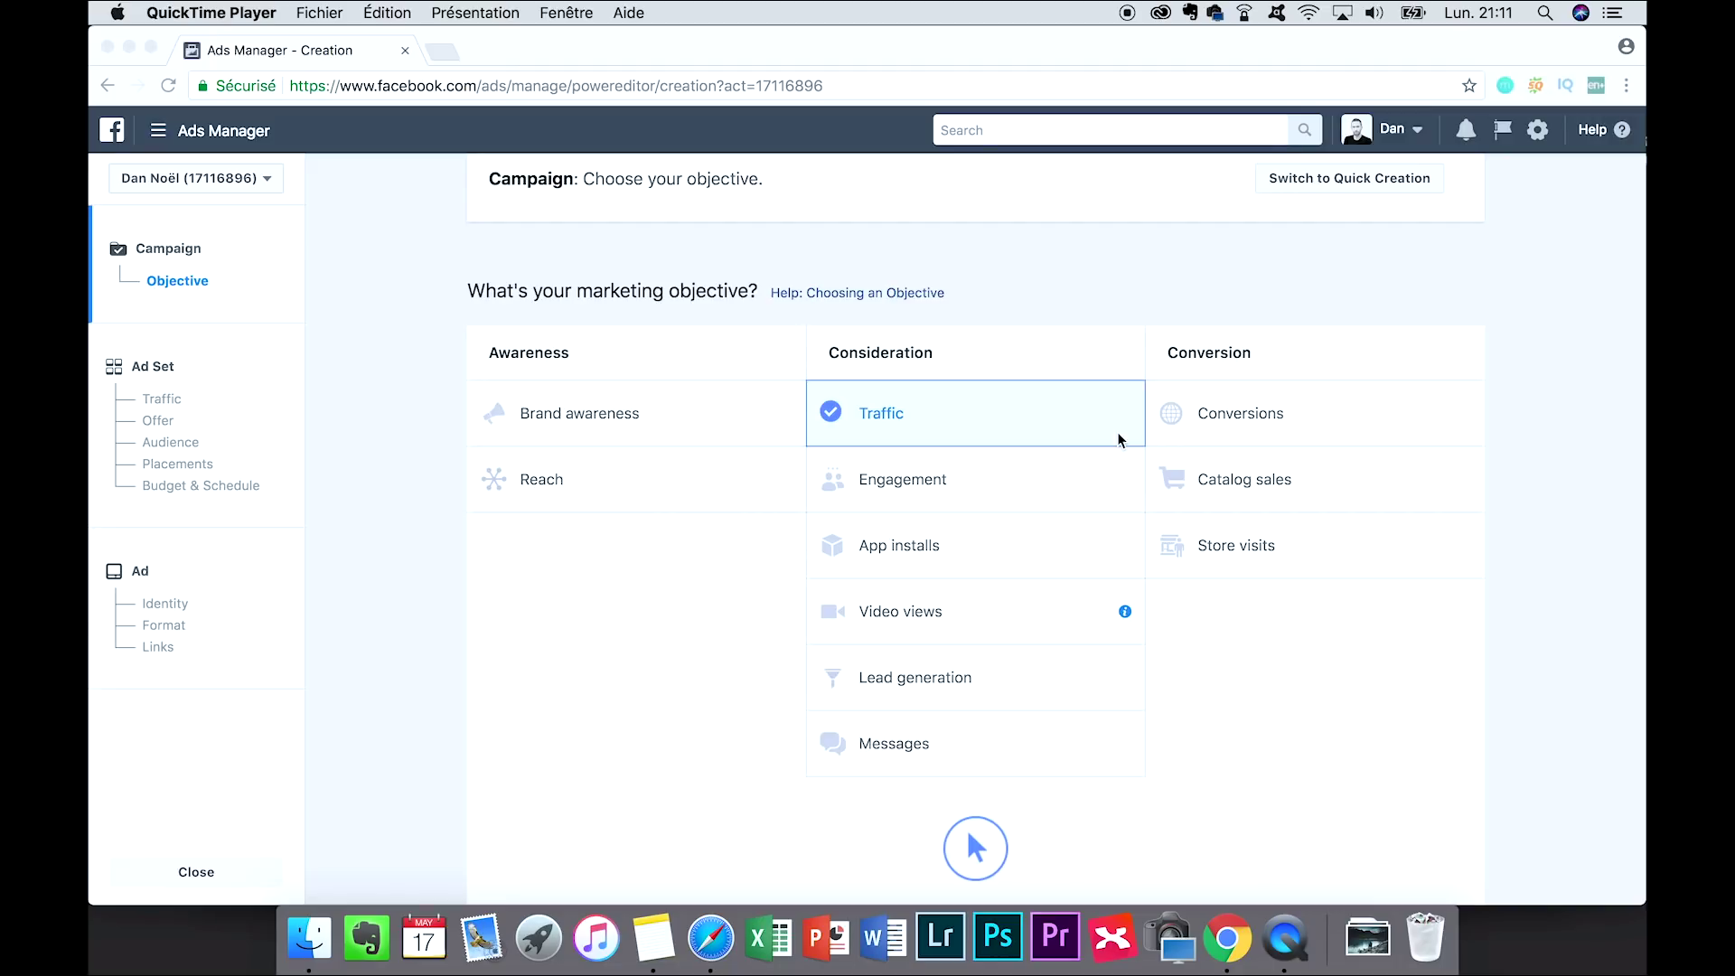
left_click(1077, 430)
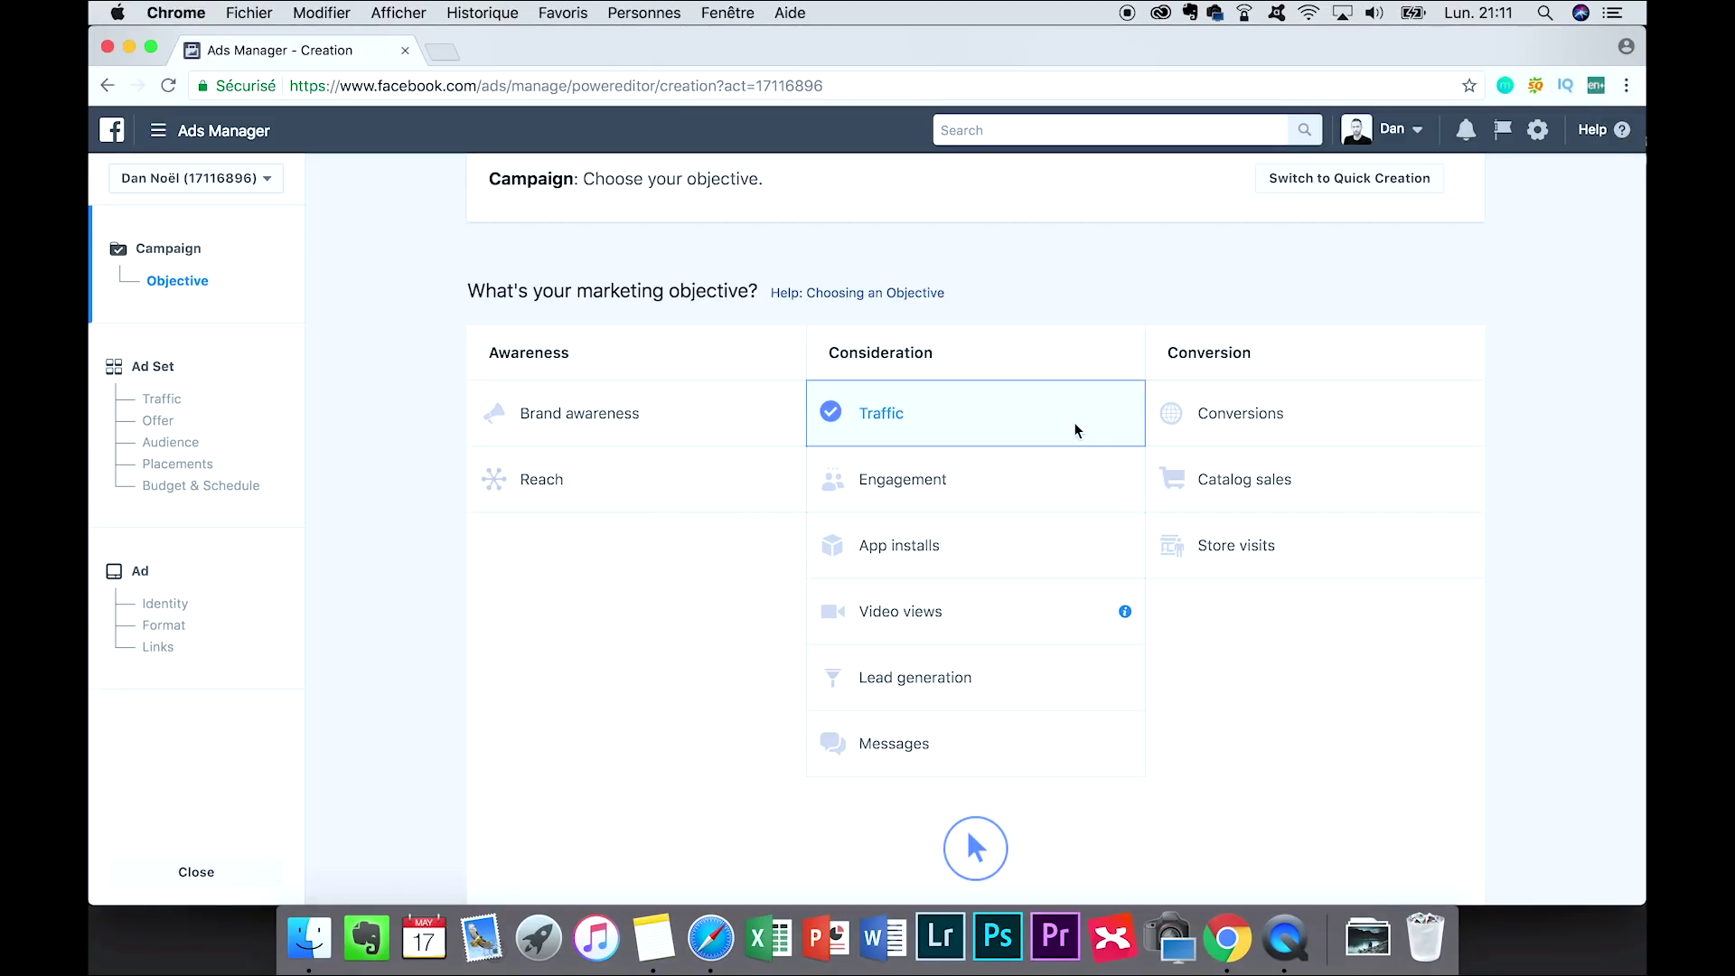
scroll(1076, 430, "down", 5)
left_click(995, 673)
double_click(994, 673)
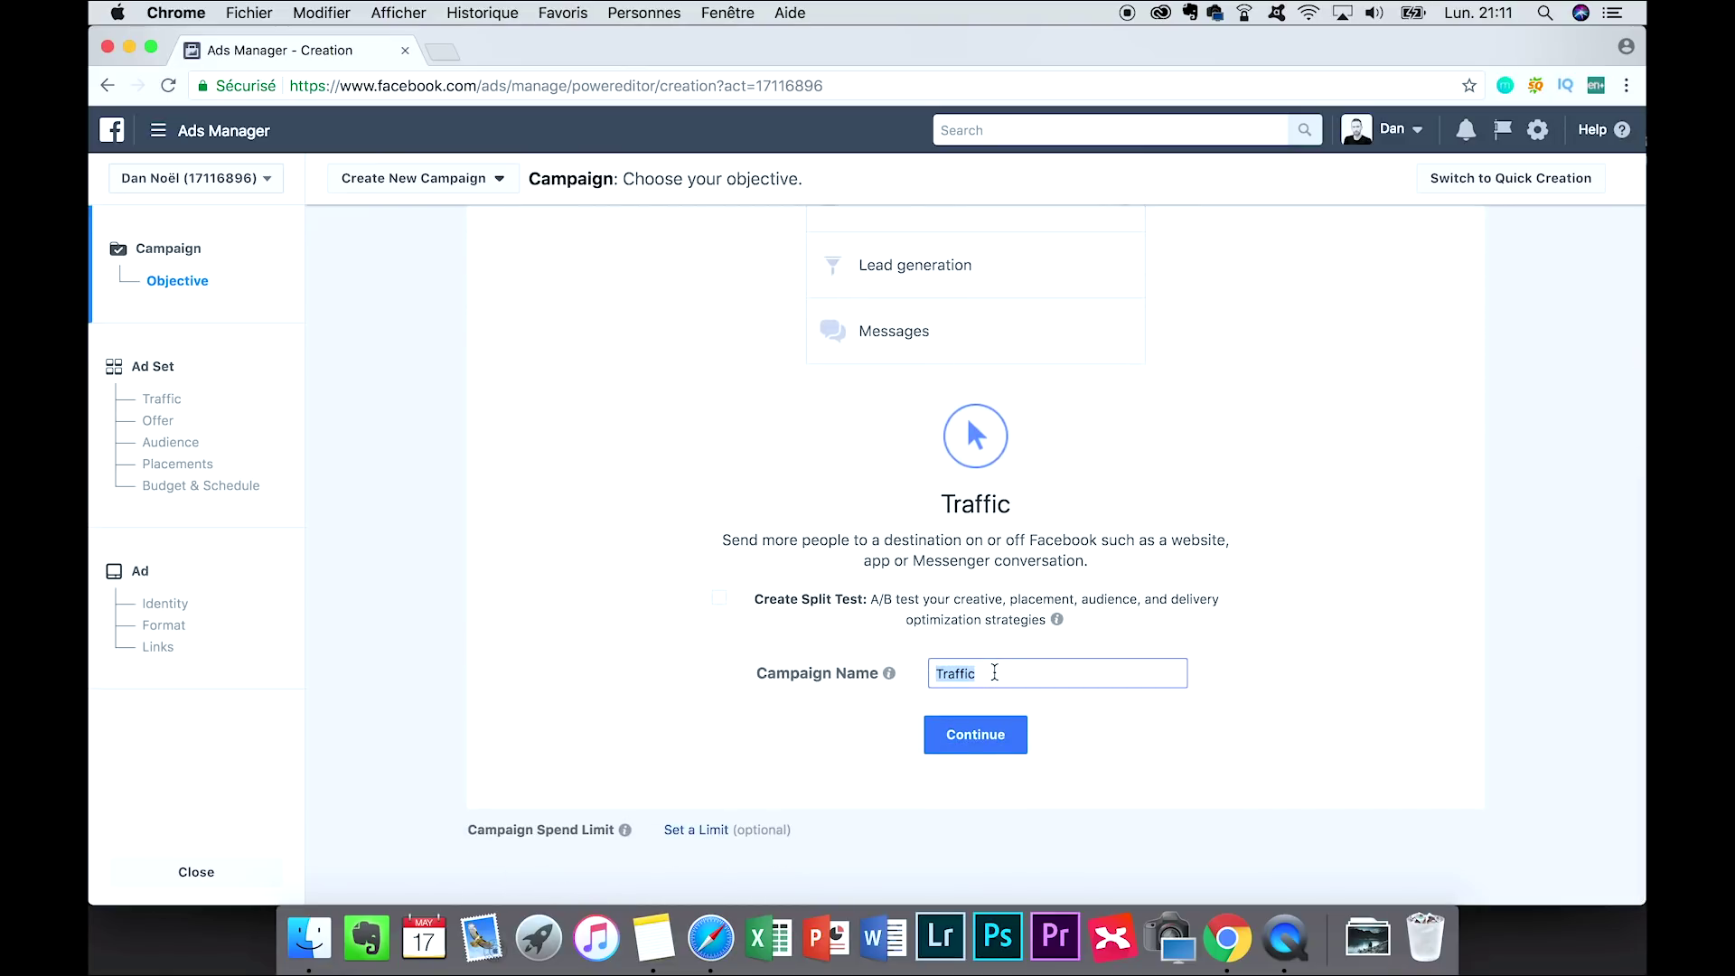
type("Starterland Instagram demo")
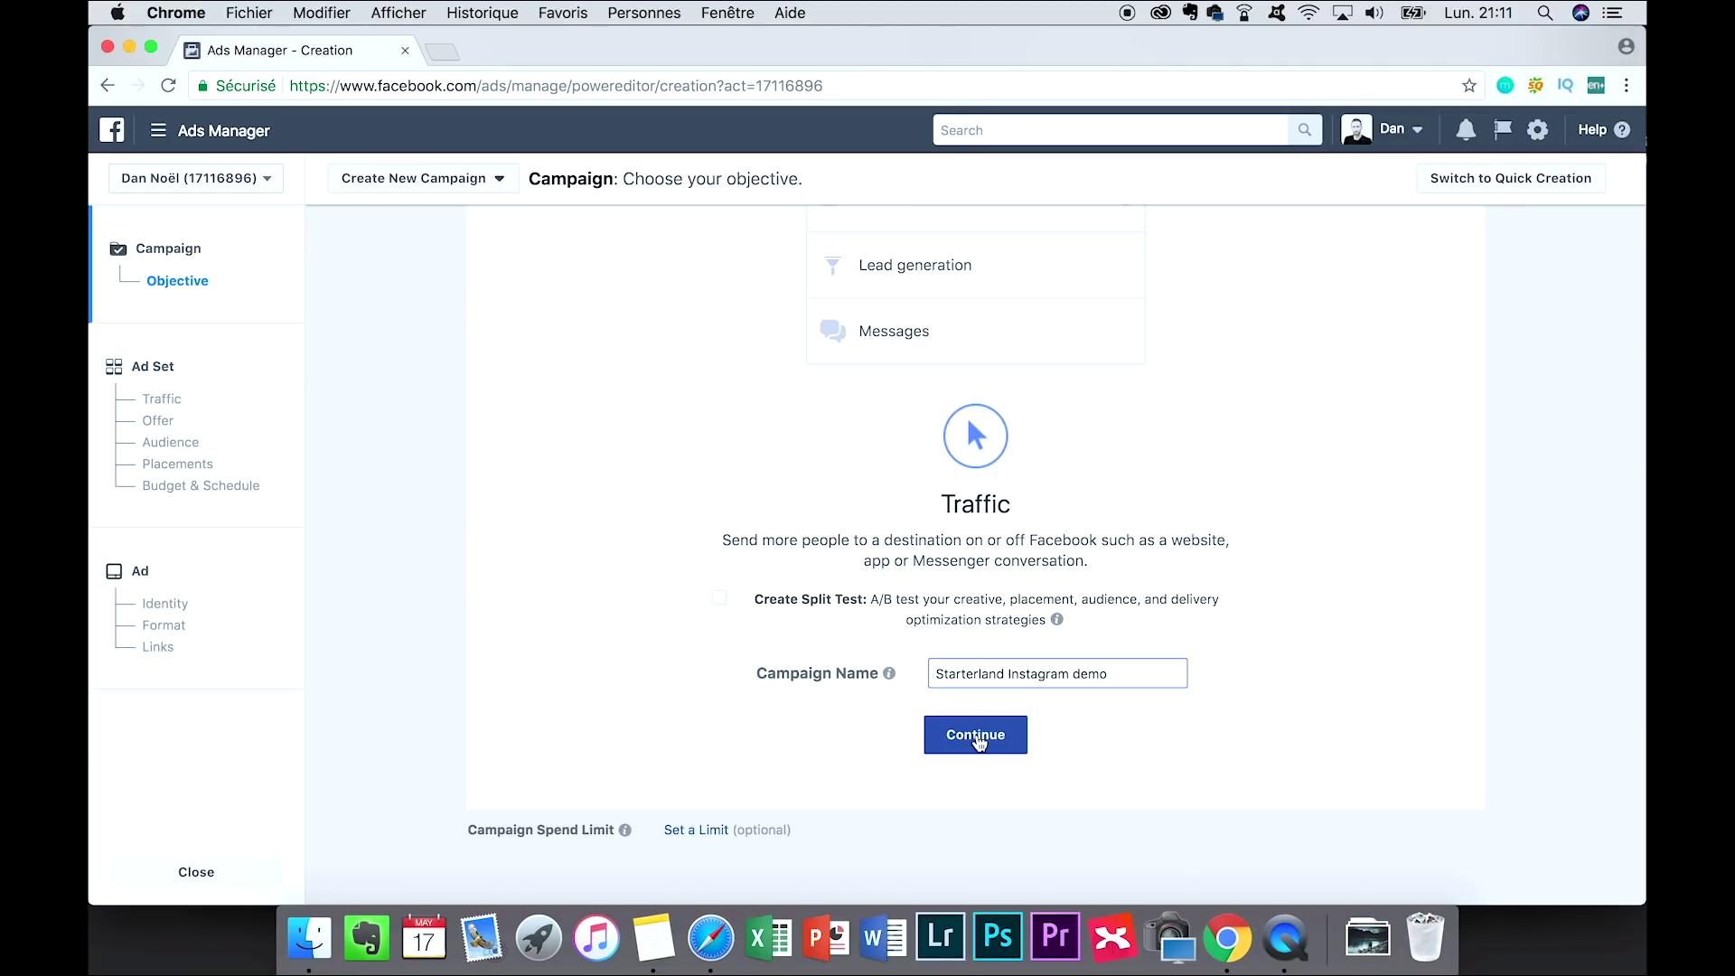
left_click(978, 742)
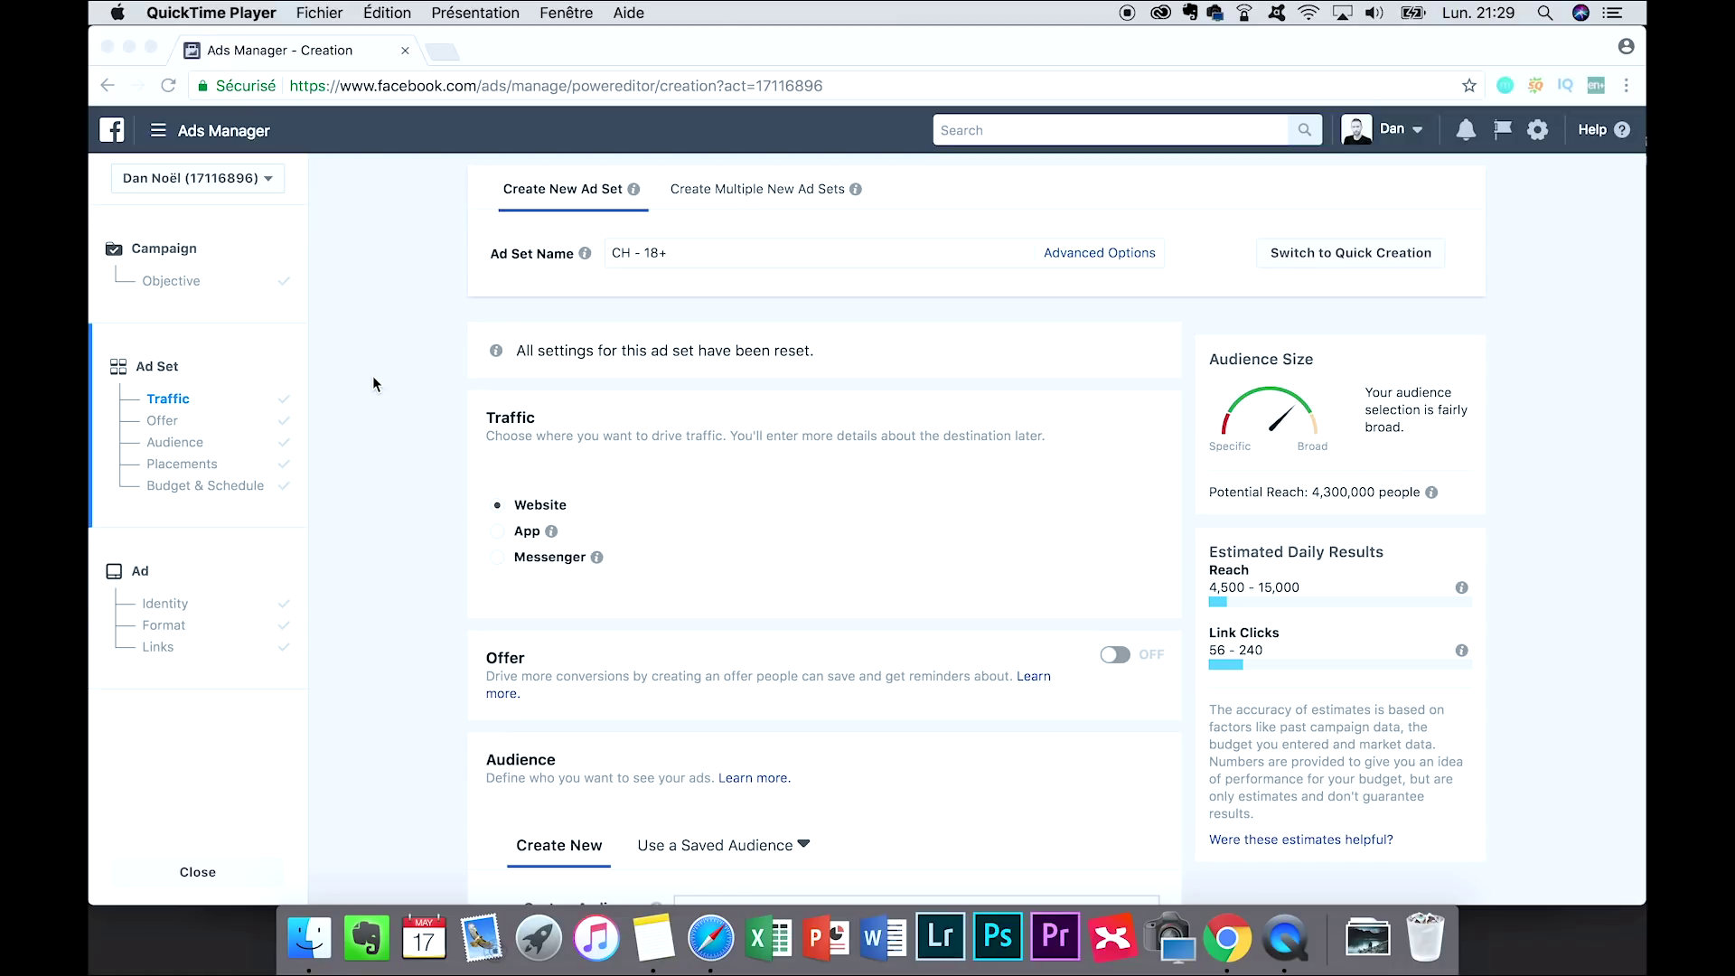
- Rename the ad set as "Starterland Demo"
left_click(696, 252)
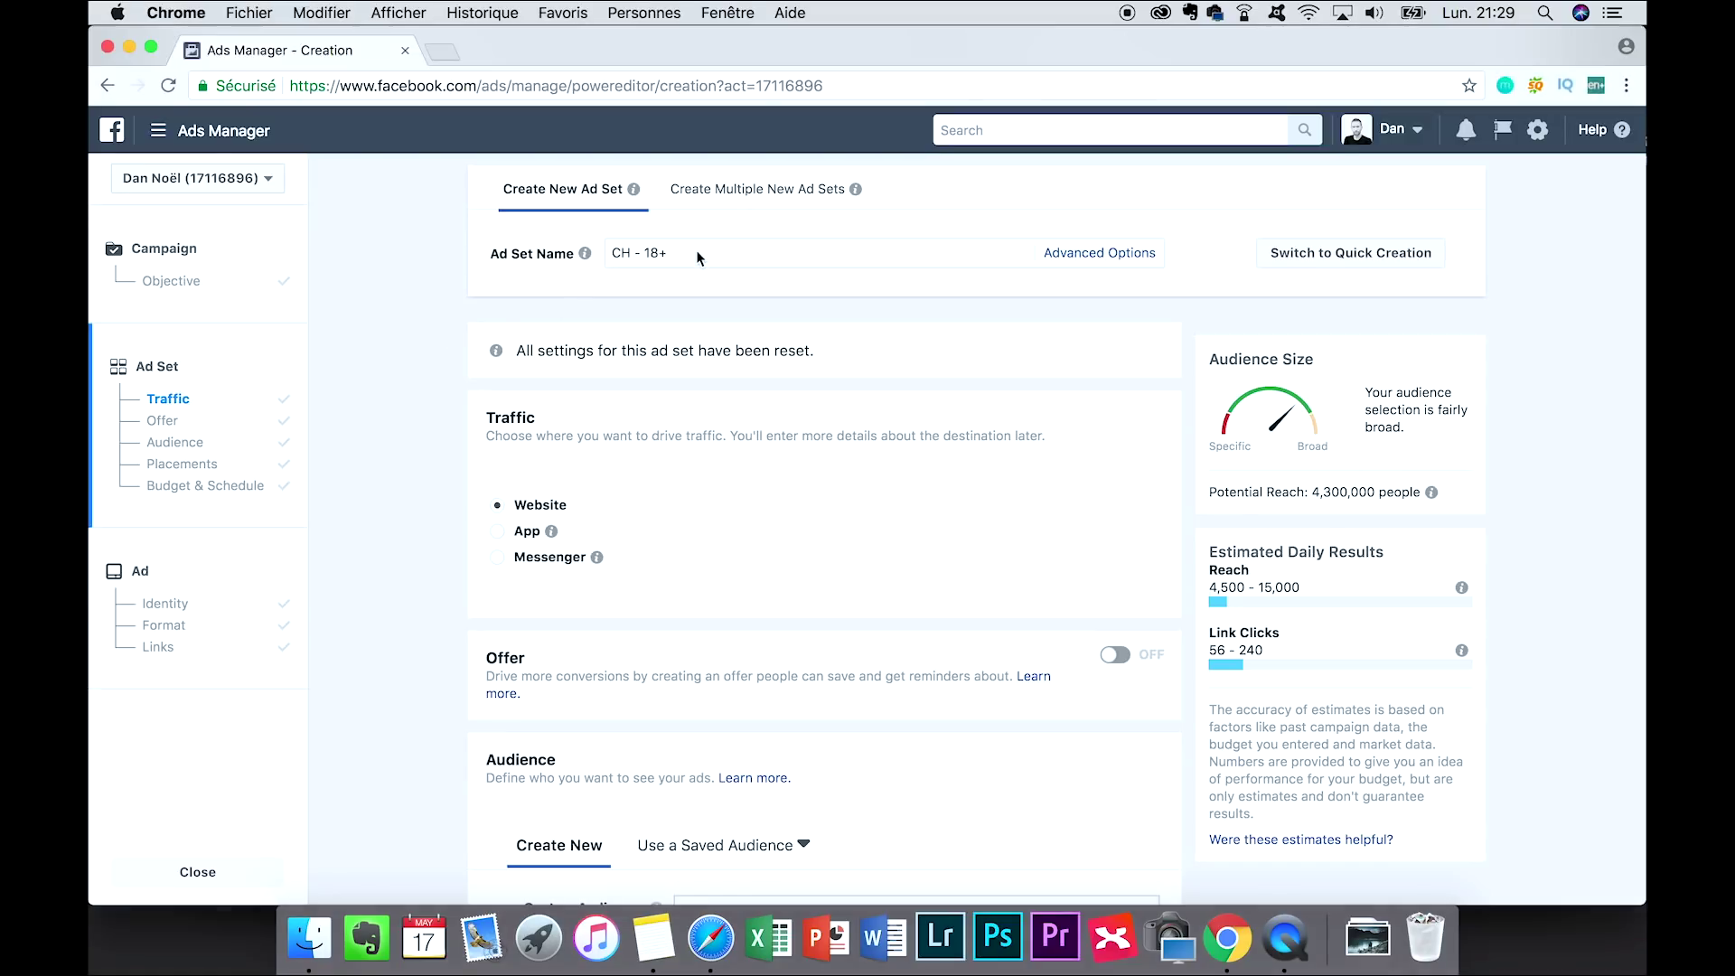
left_click_drag(694, 252, 598, 249)
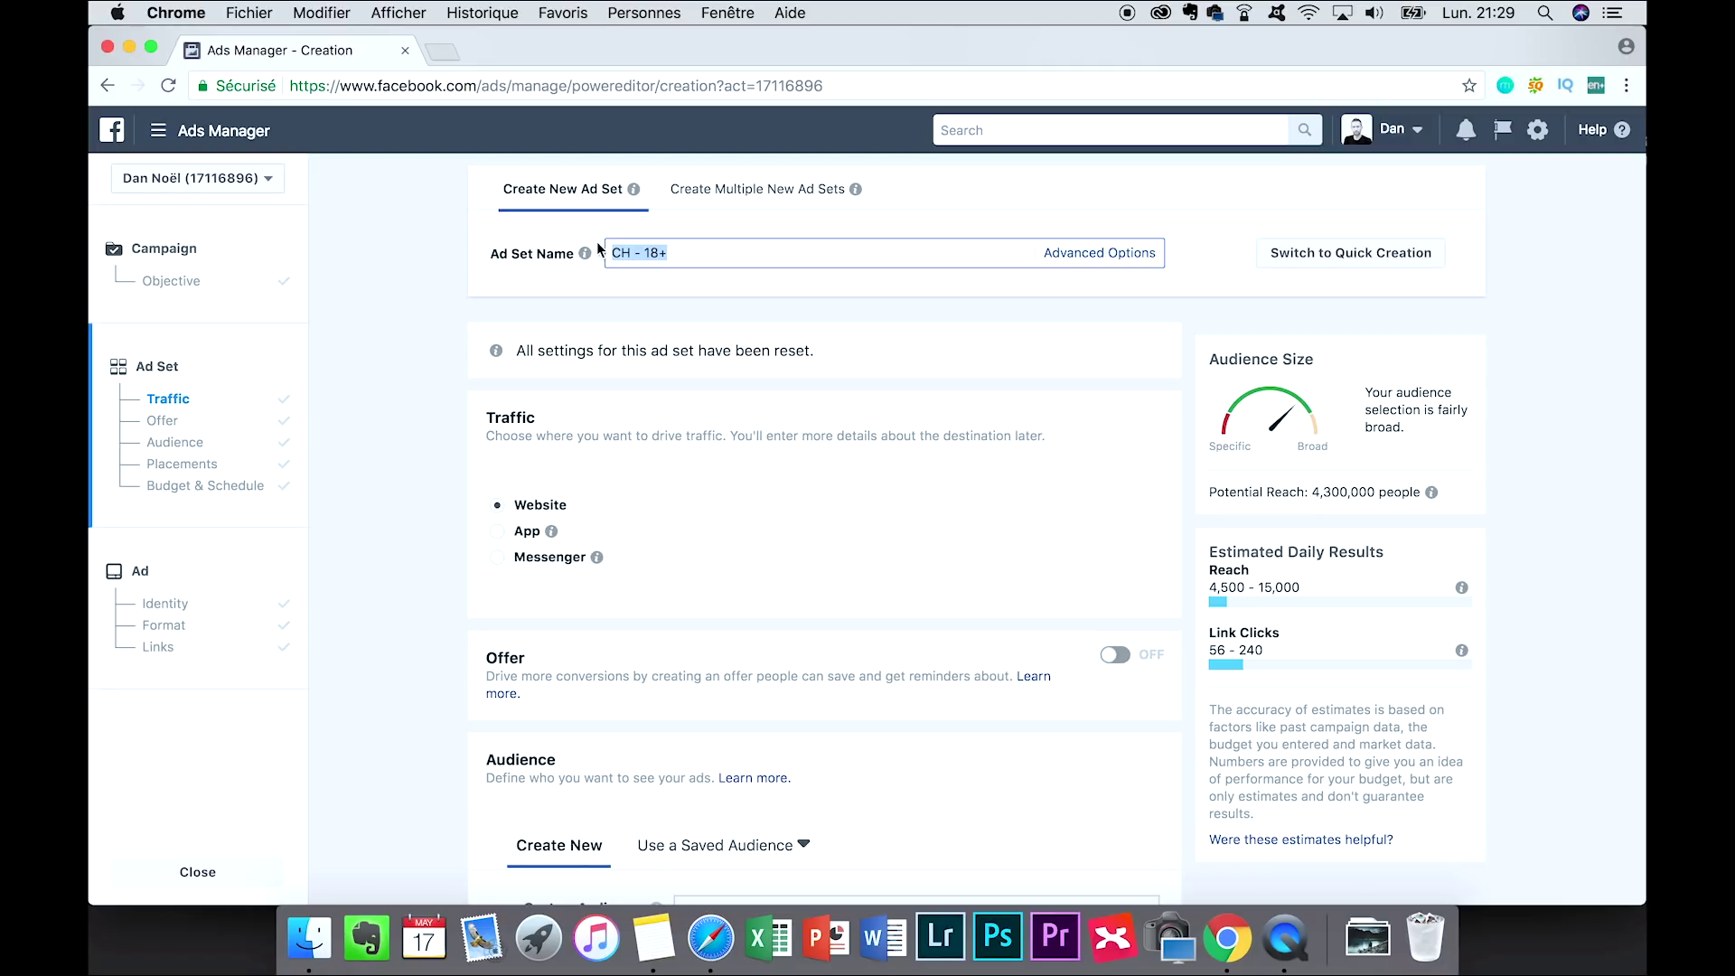
type("Starterland Demo")
left_click(429, 376)
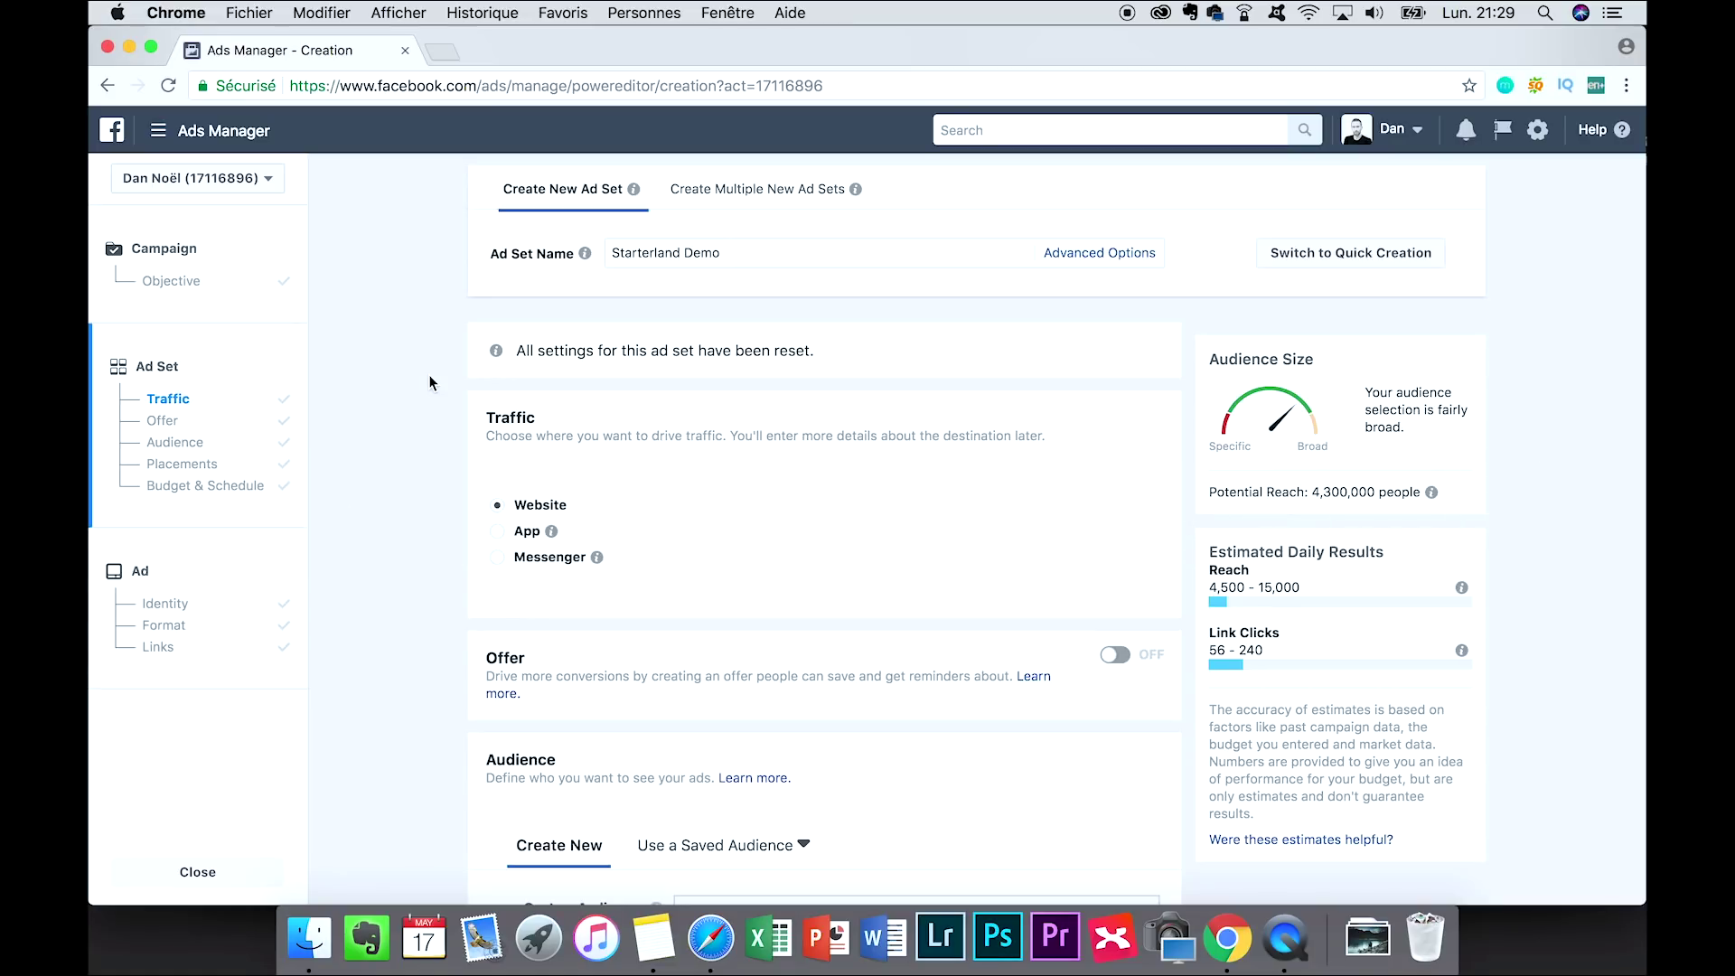
- Add France to the audience's included locations alongside Switzerland
scroll(556, 454, "down", 2)
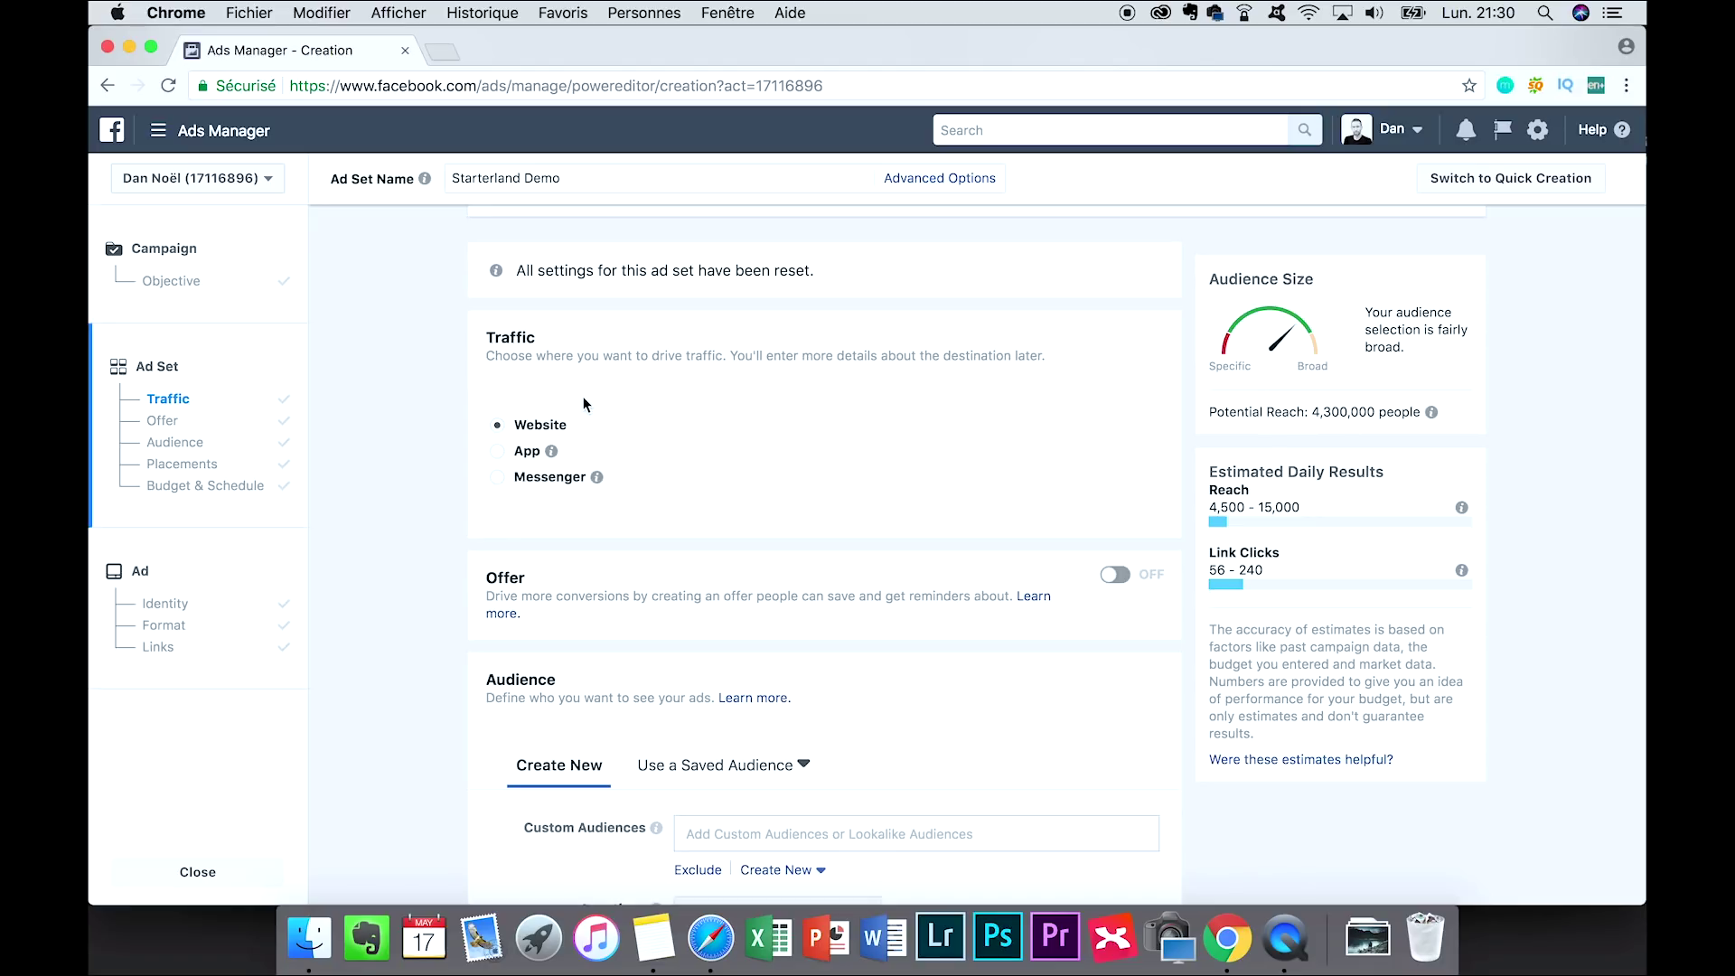
mouse_move(551, 451)
scroll(758, 598, "down", 1)
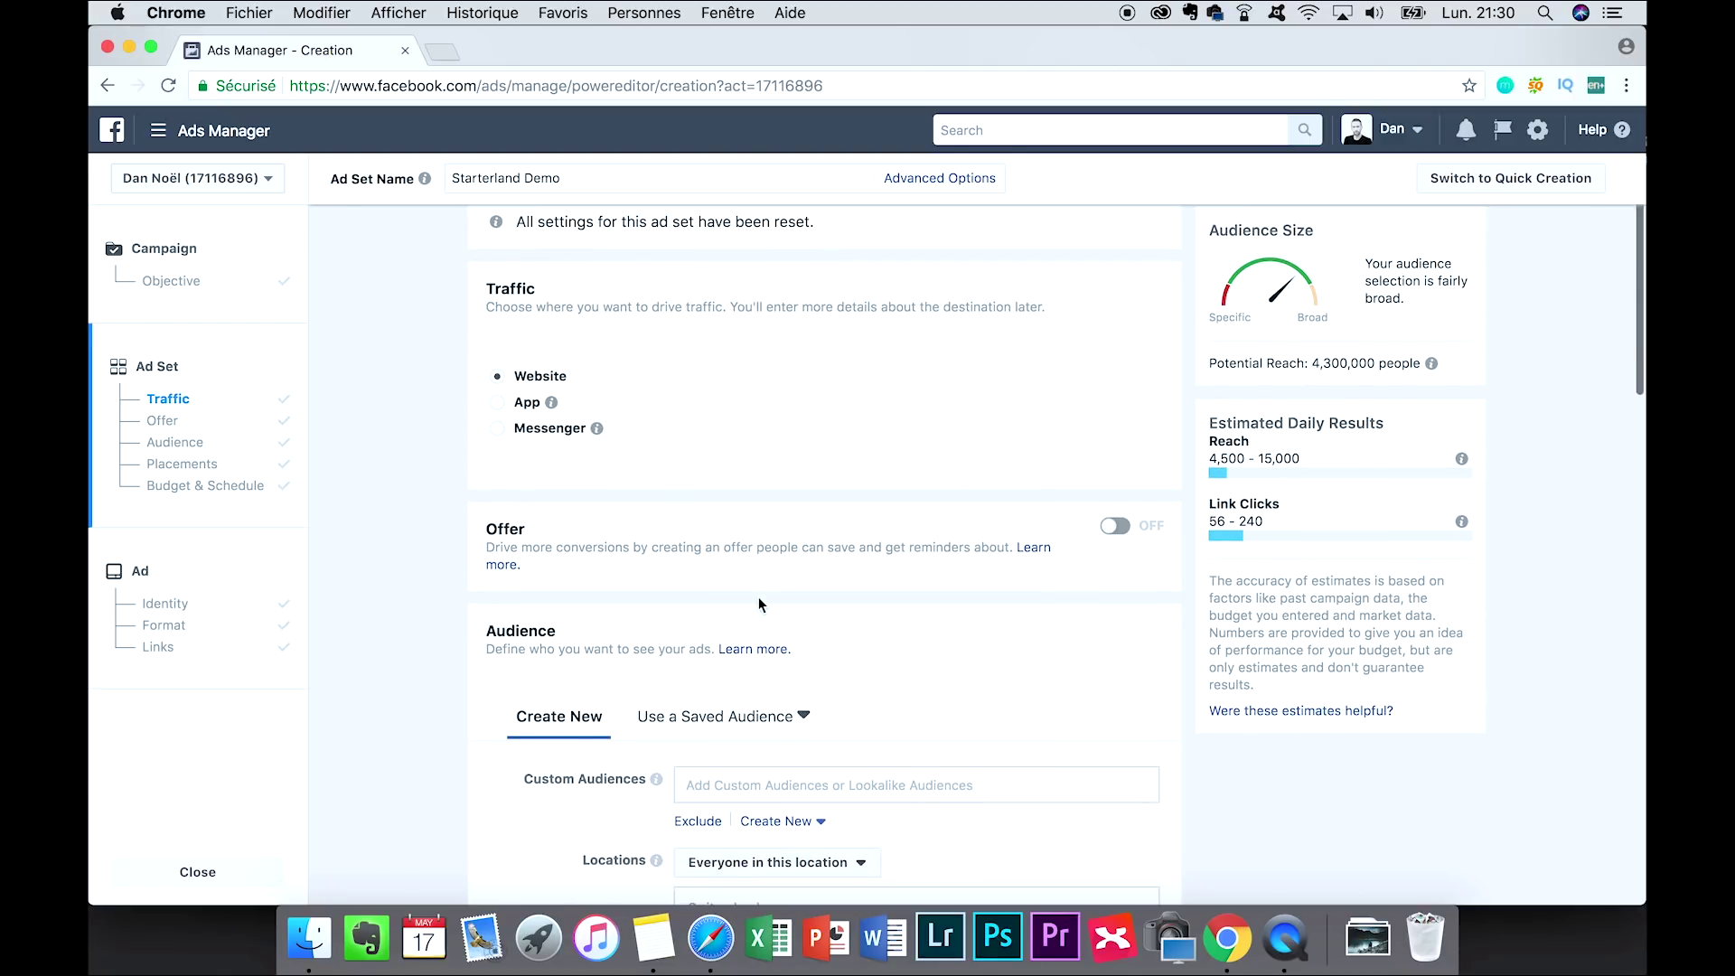
scroll(759, 598, "down", 2)
scroll(760, 604, "down", 2)
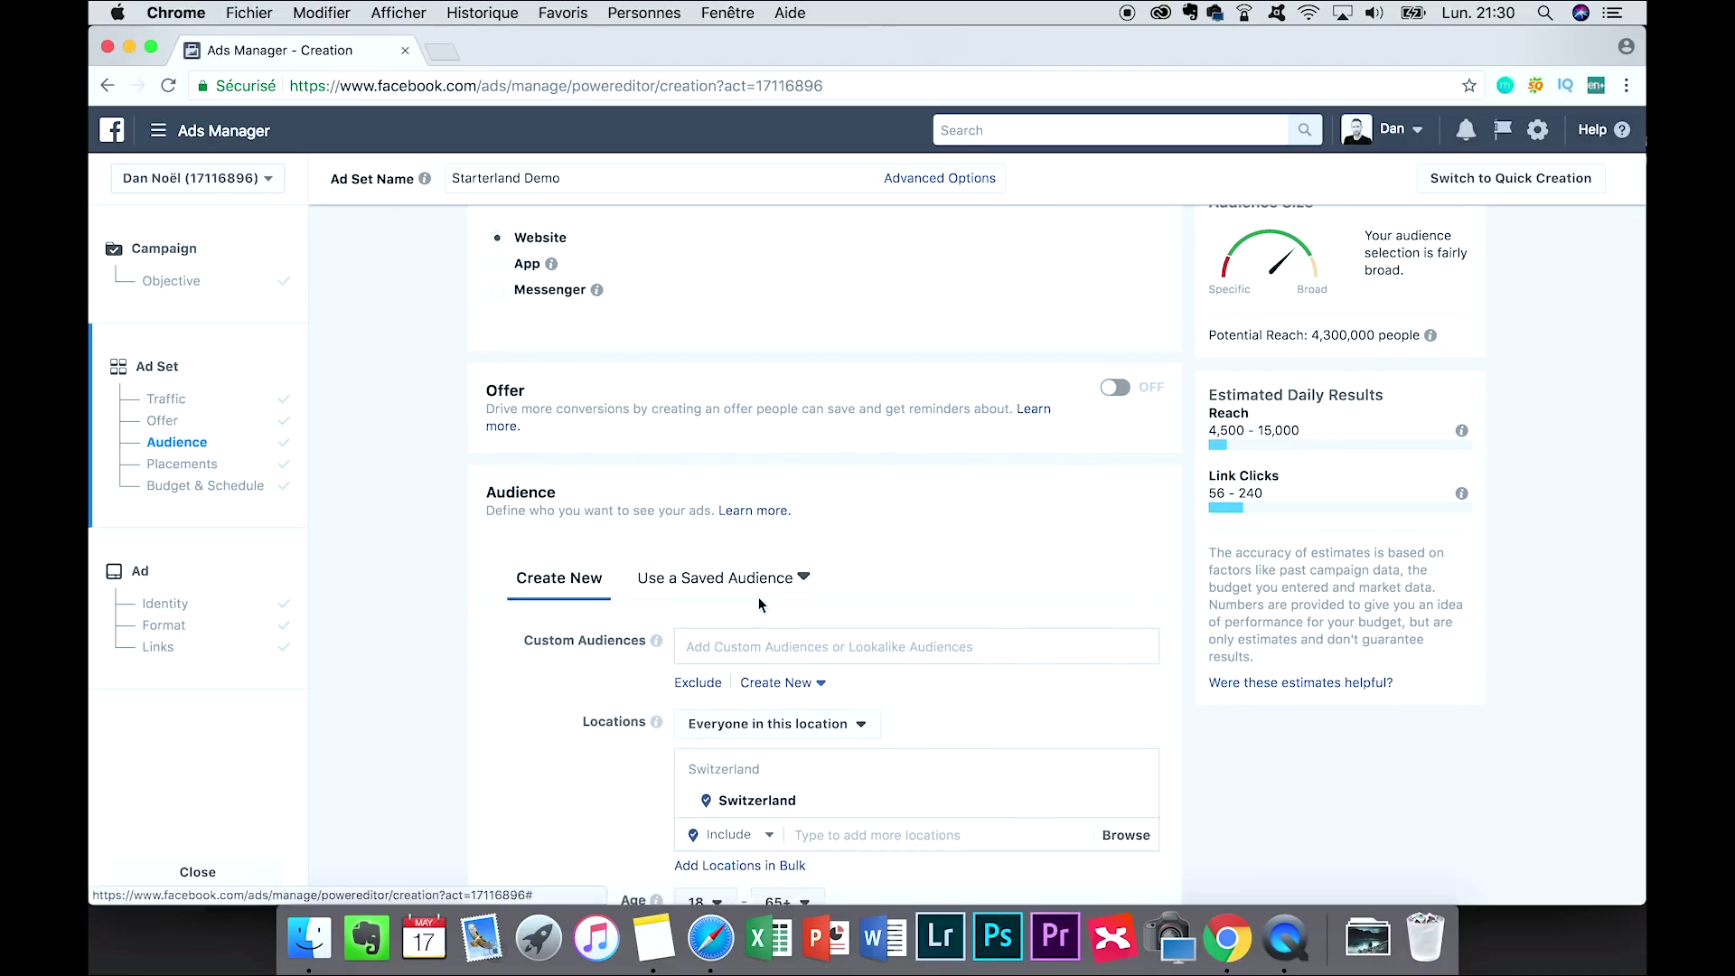
scroll(759, 603, "down", 4)
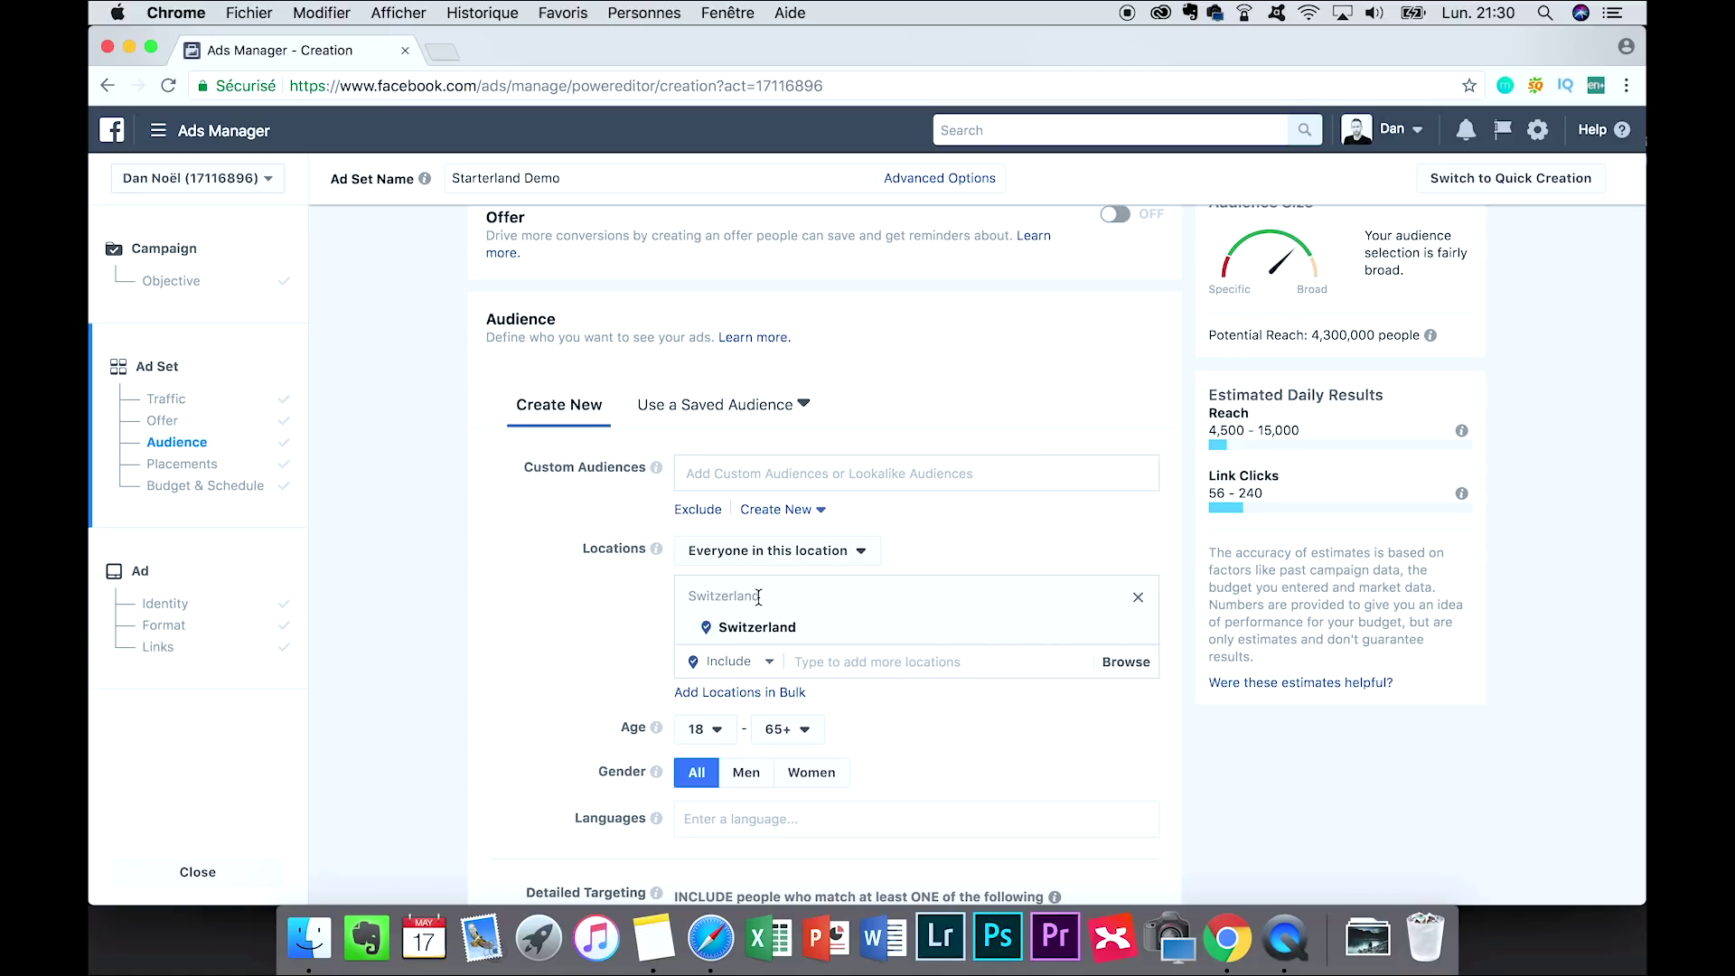
scroll(759, 598, "down", 2)
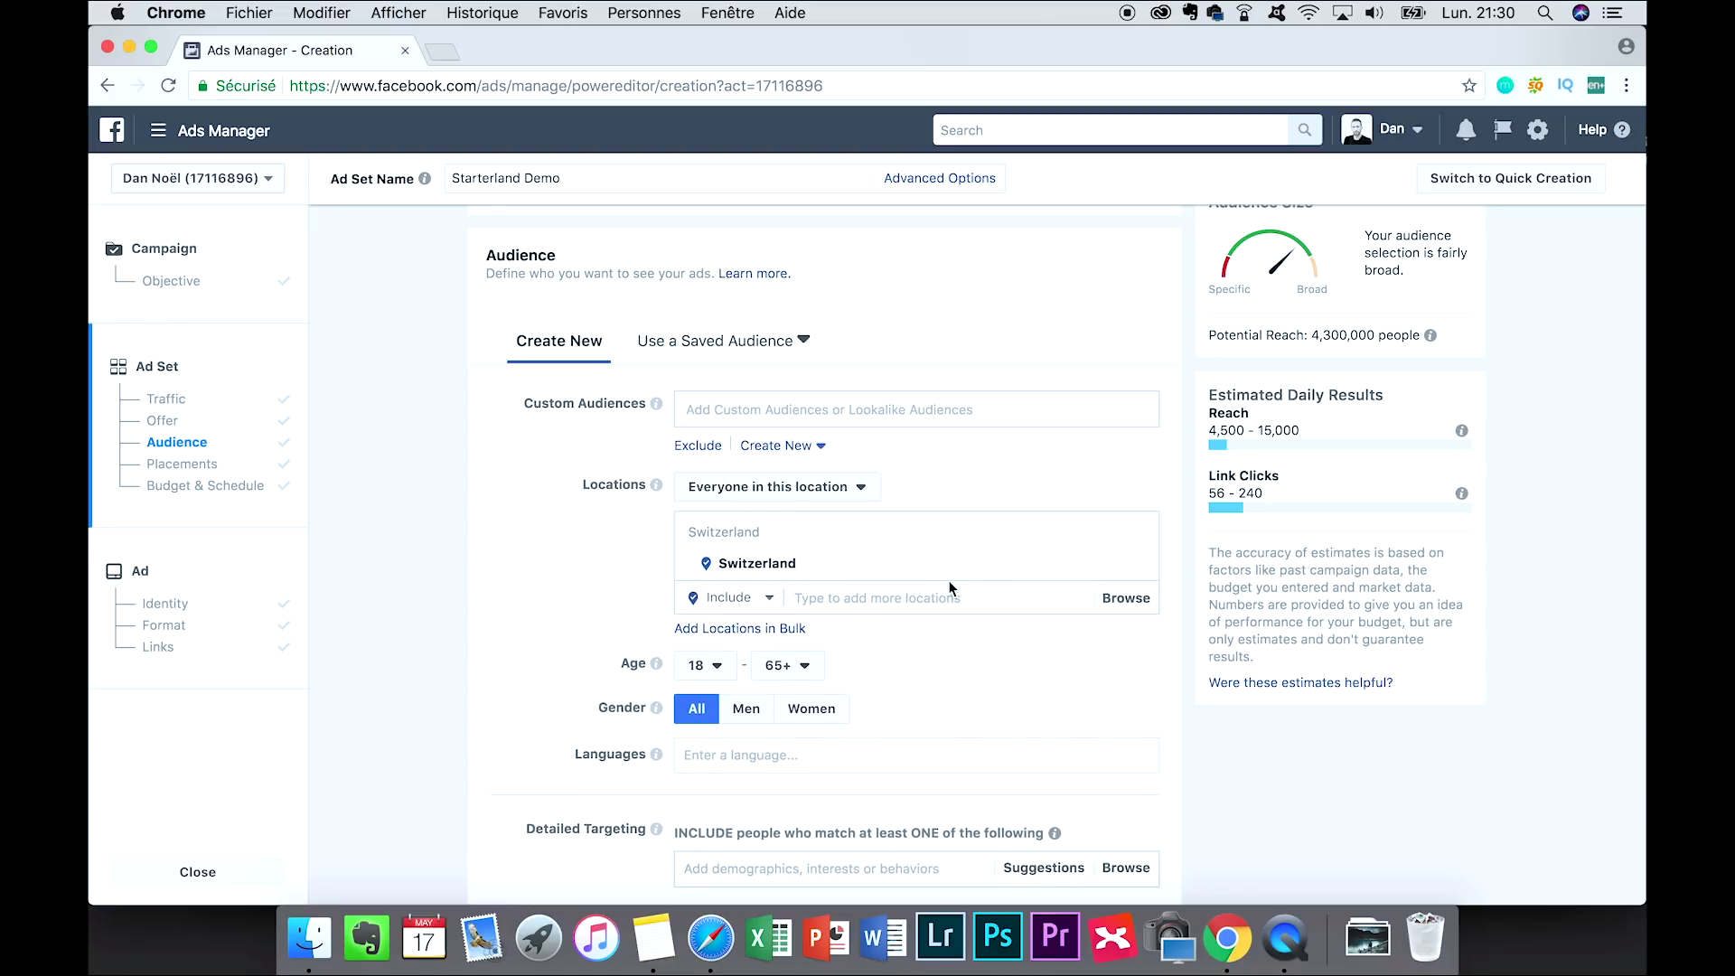
left_click(855, 597)
type("france")
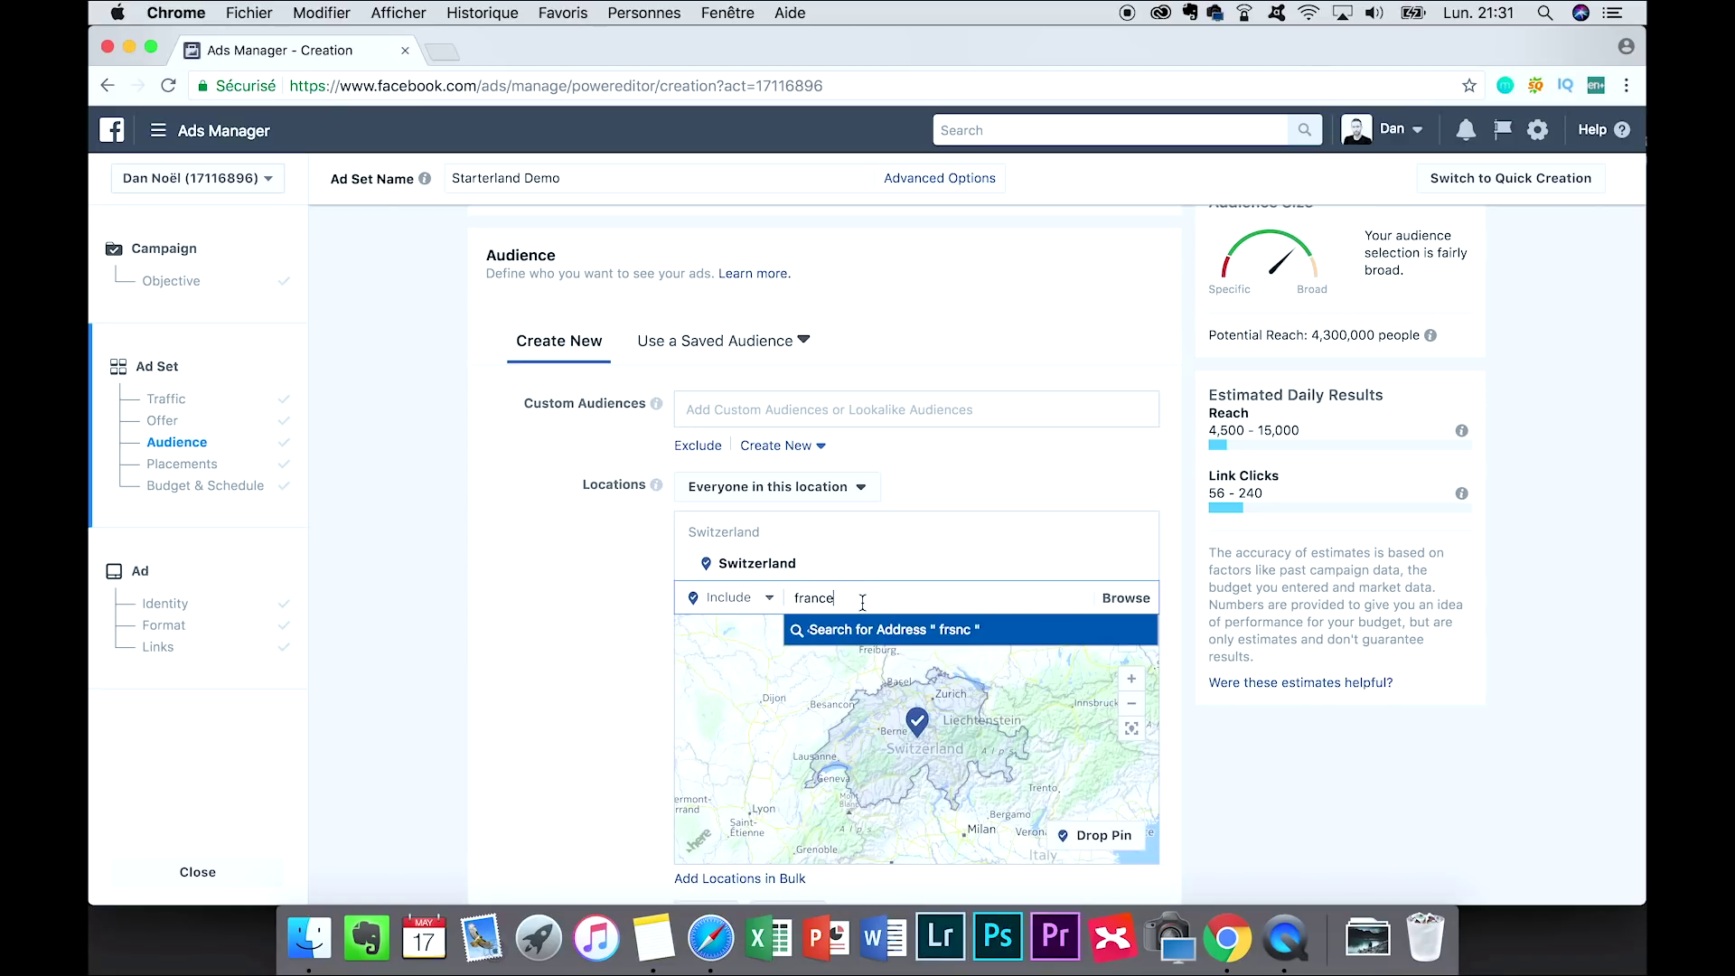
left_click(846, 640)
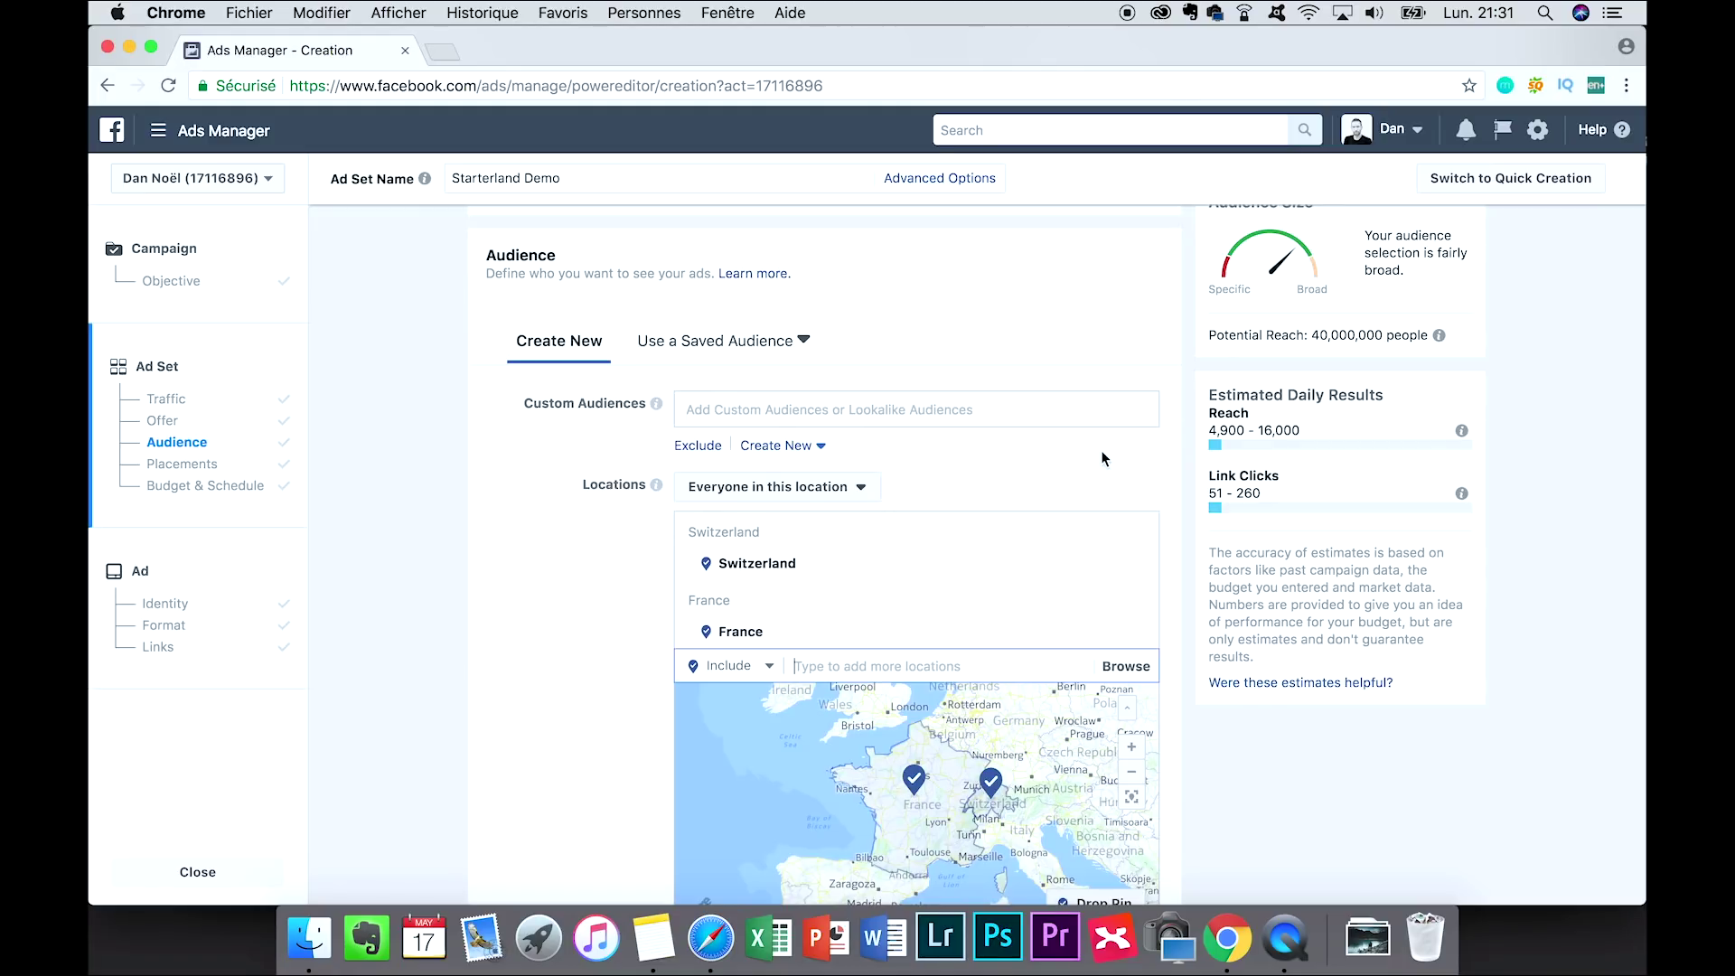
- Set the audience's age range to 20–40
scroll(1101, 456, "down", 5)
scroll(1105, 458, "down", 1)
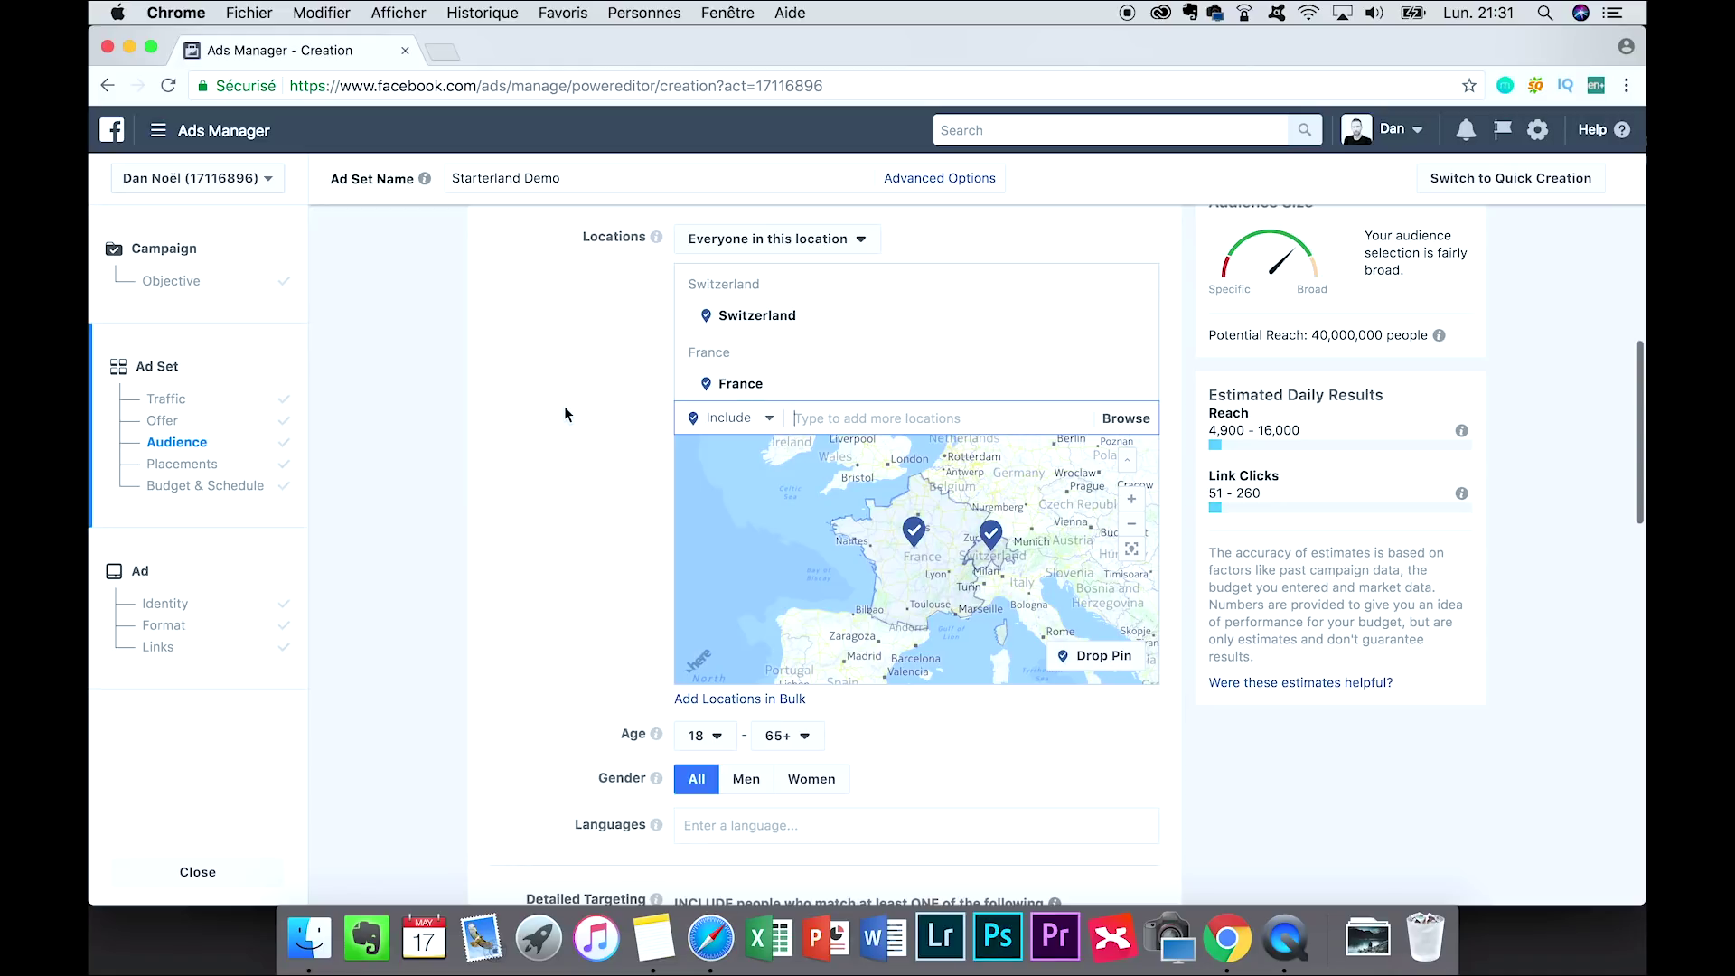
scroll(563, 552, "down", 1)
scroll(562, 551, "down", 1)
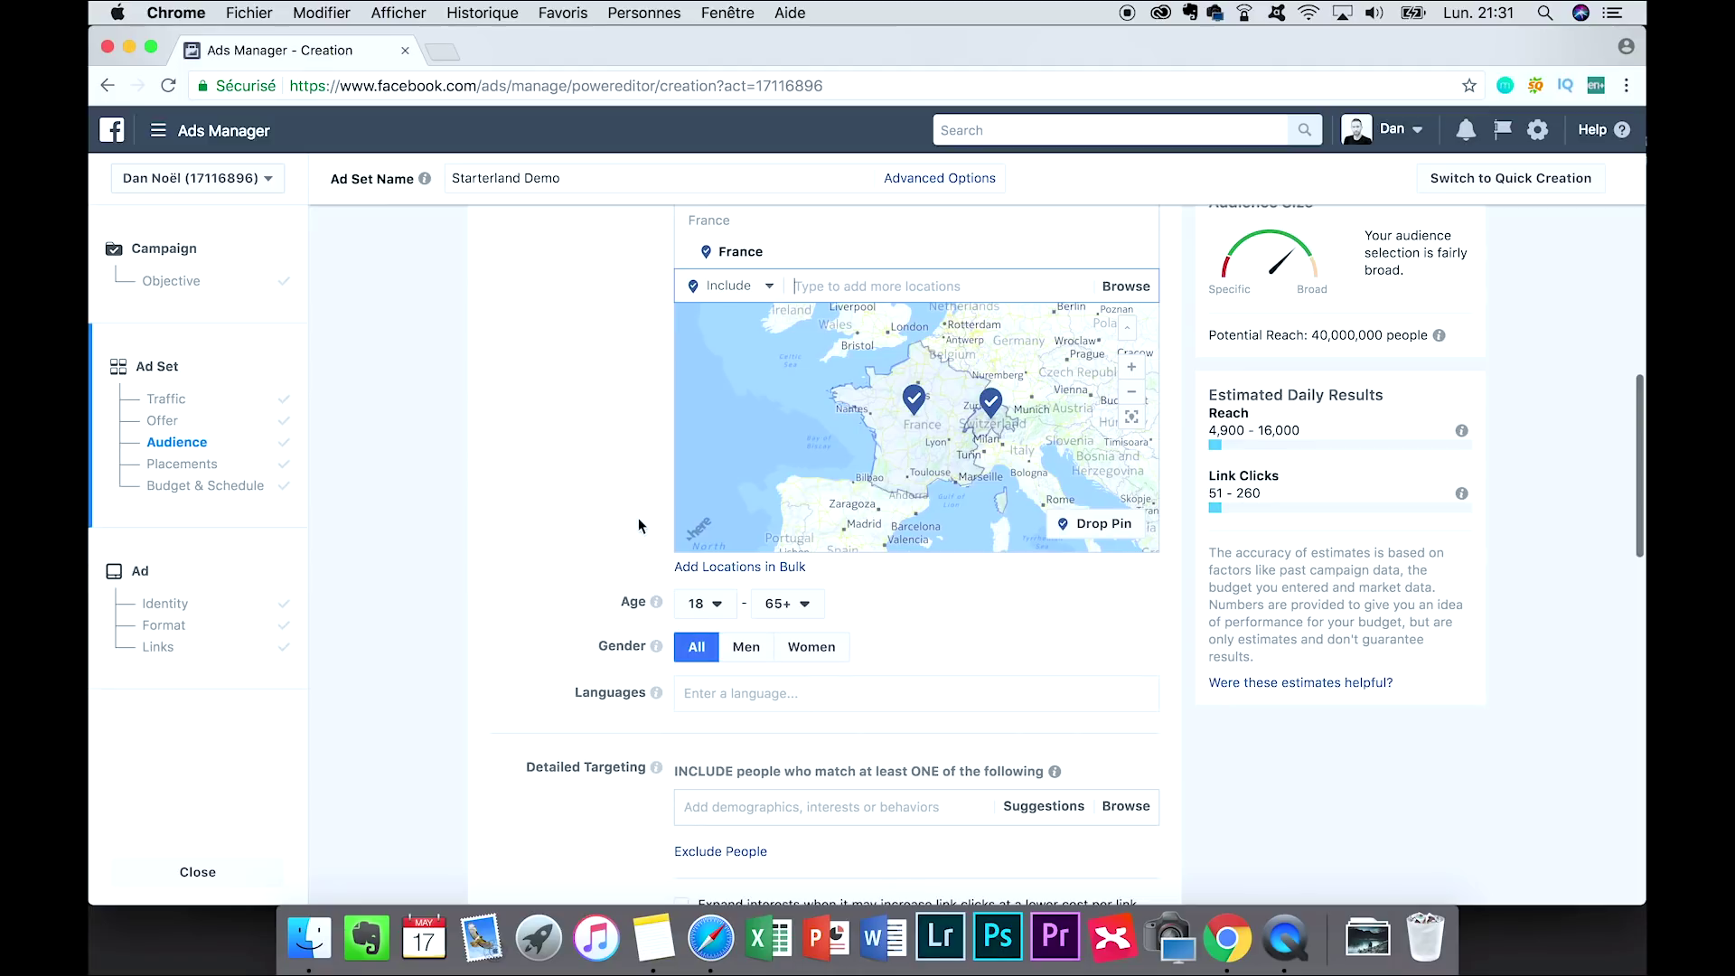
left_click(716, 611)
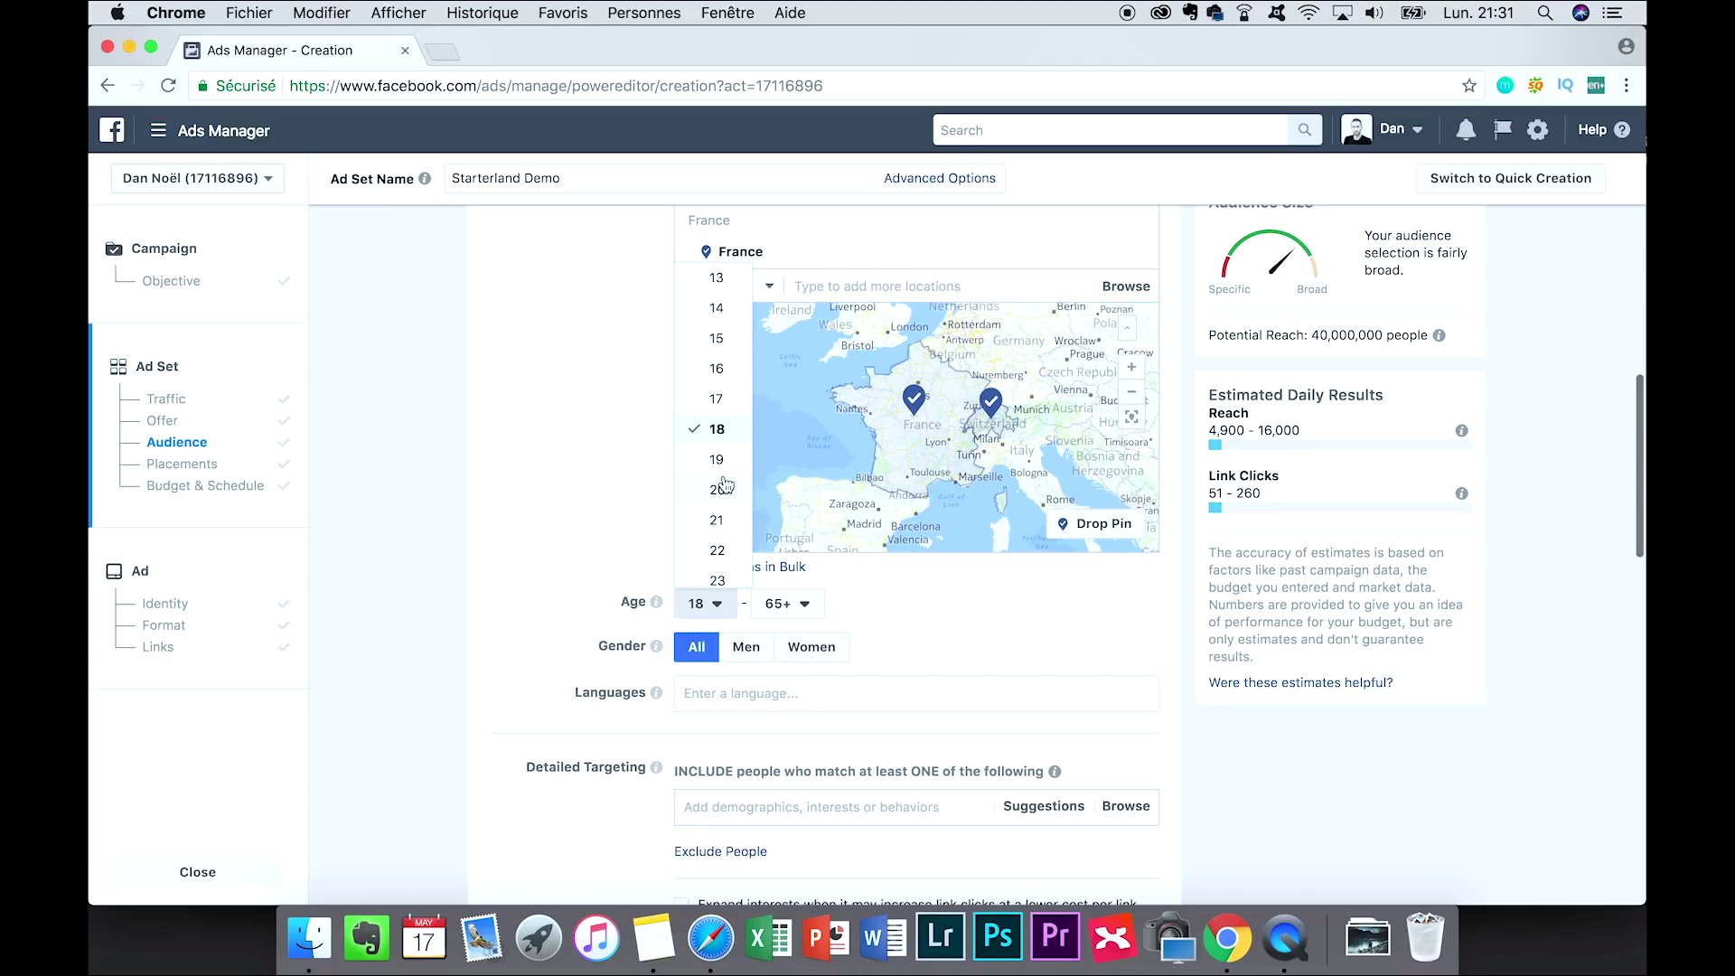
left_click(724, 490)
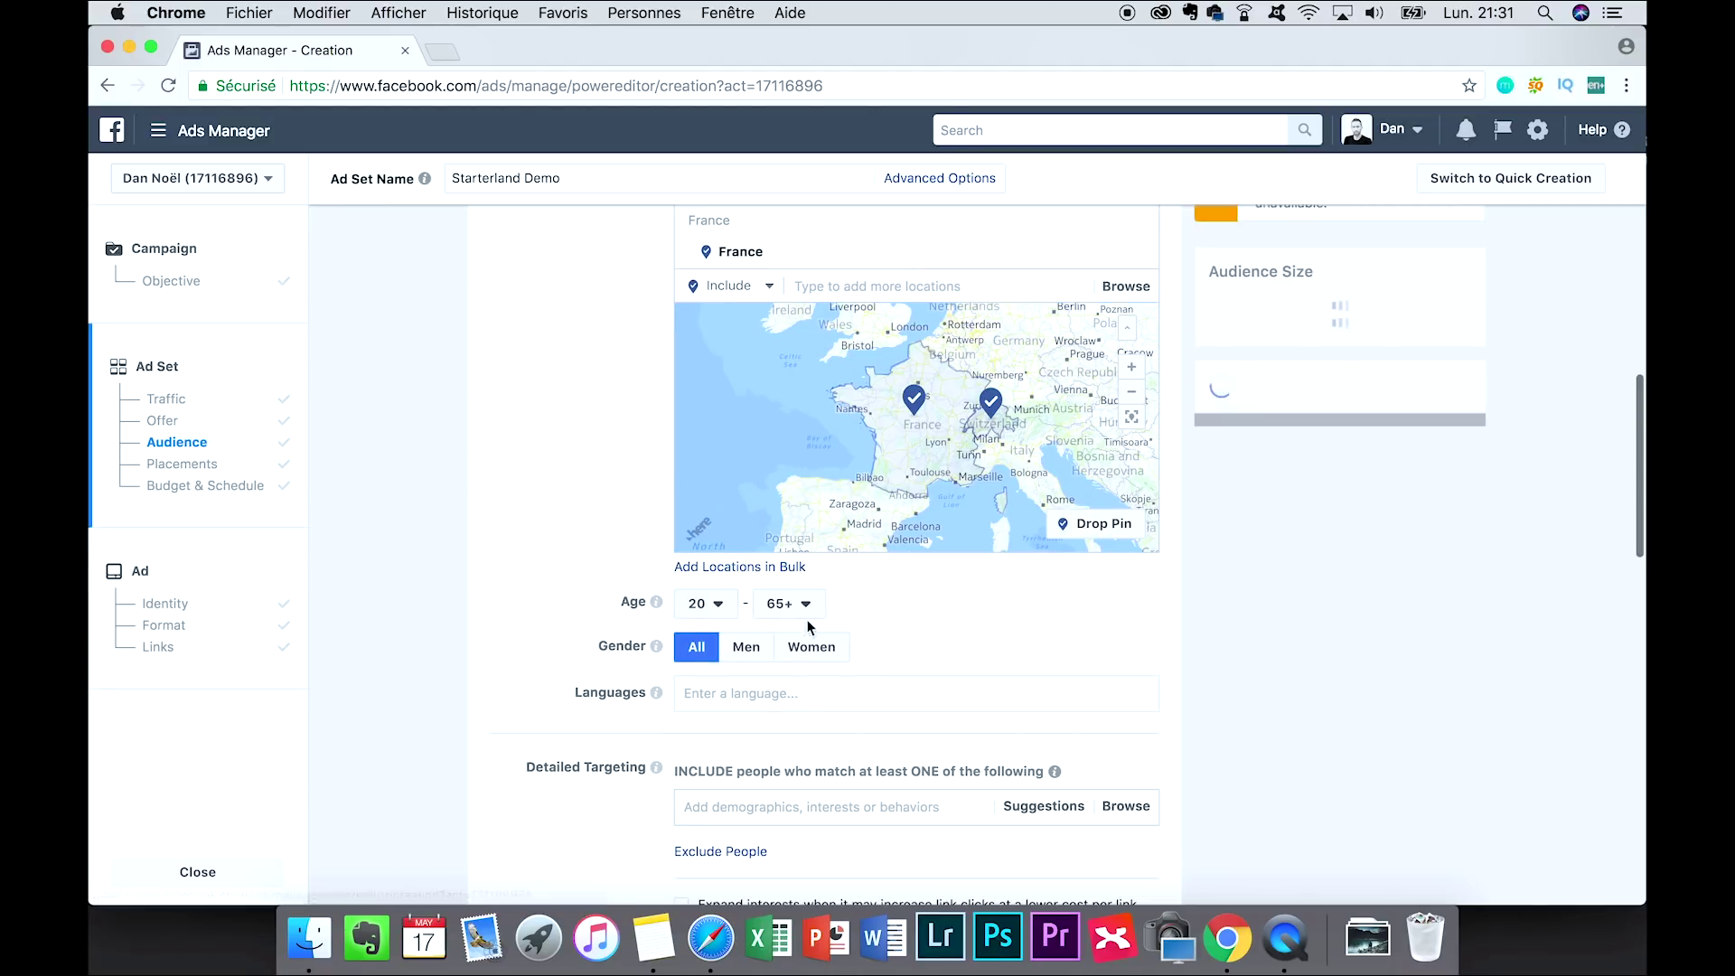
left_click(800, 604)
scroll(796, 448, "up", 6)
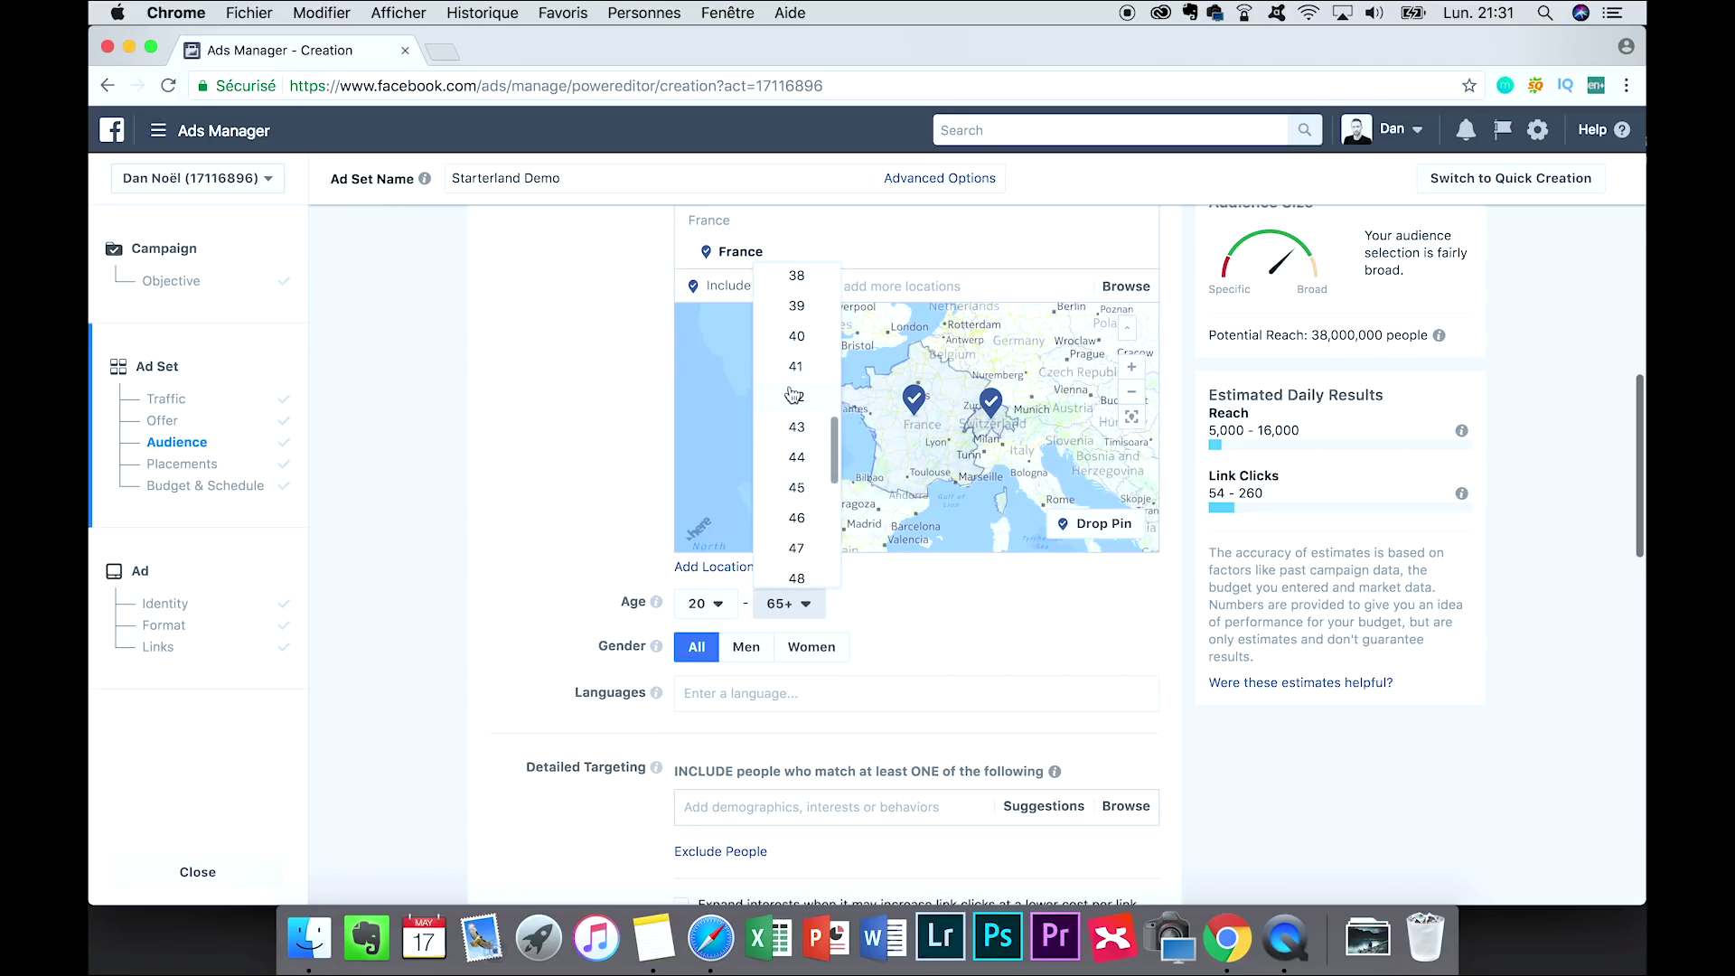
left_click(796, 337)
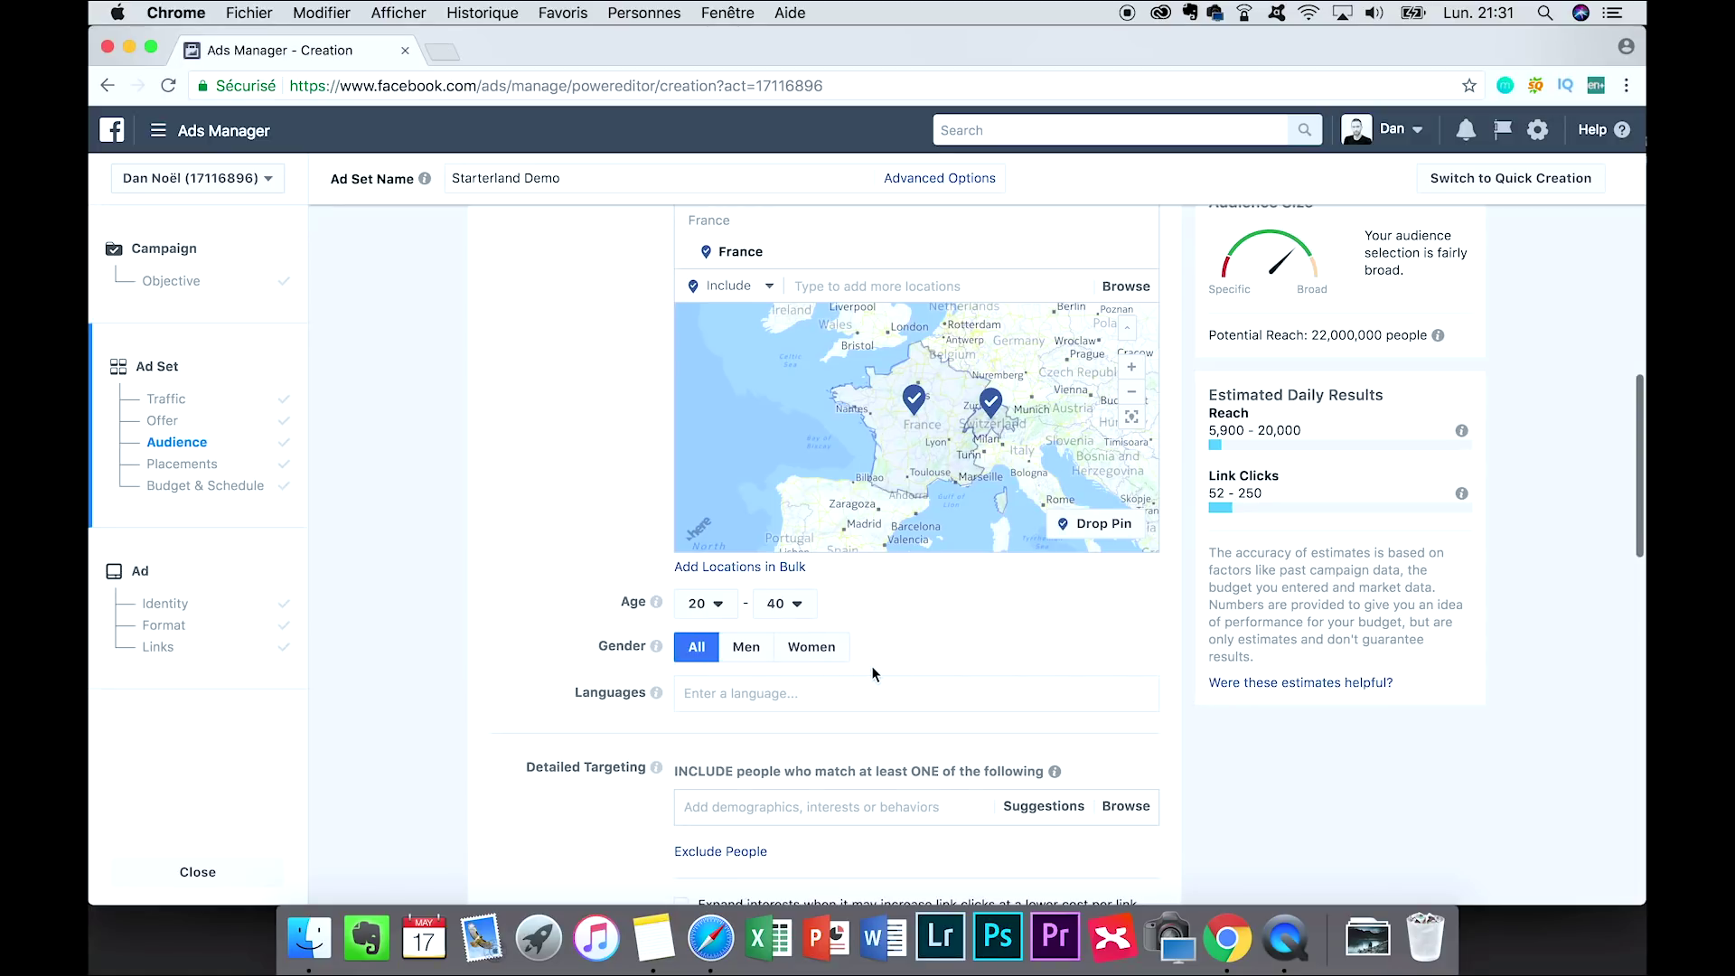
- Add French (France) as the audience's language
scroll(875, 673, "down", 2)
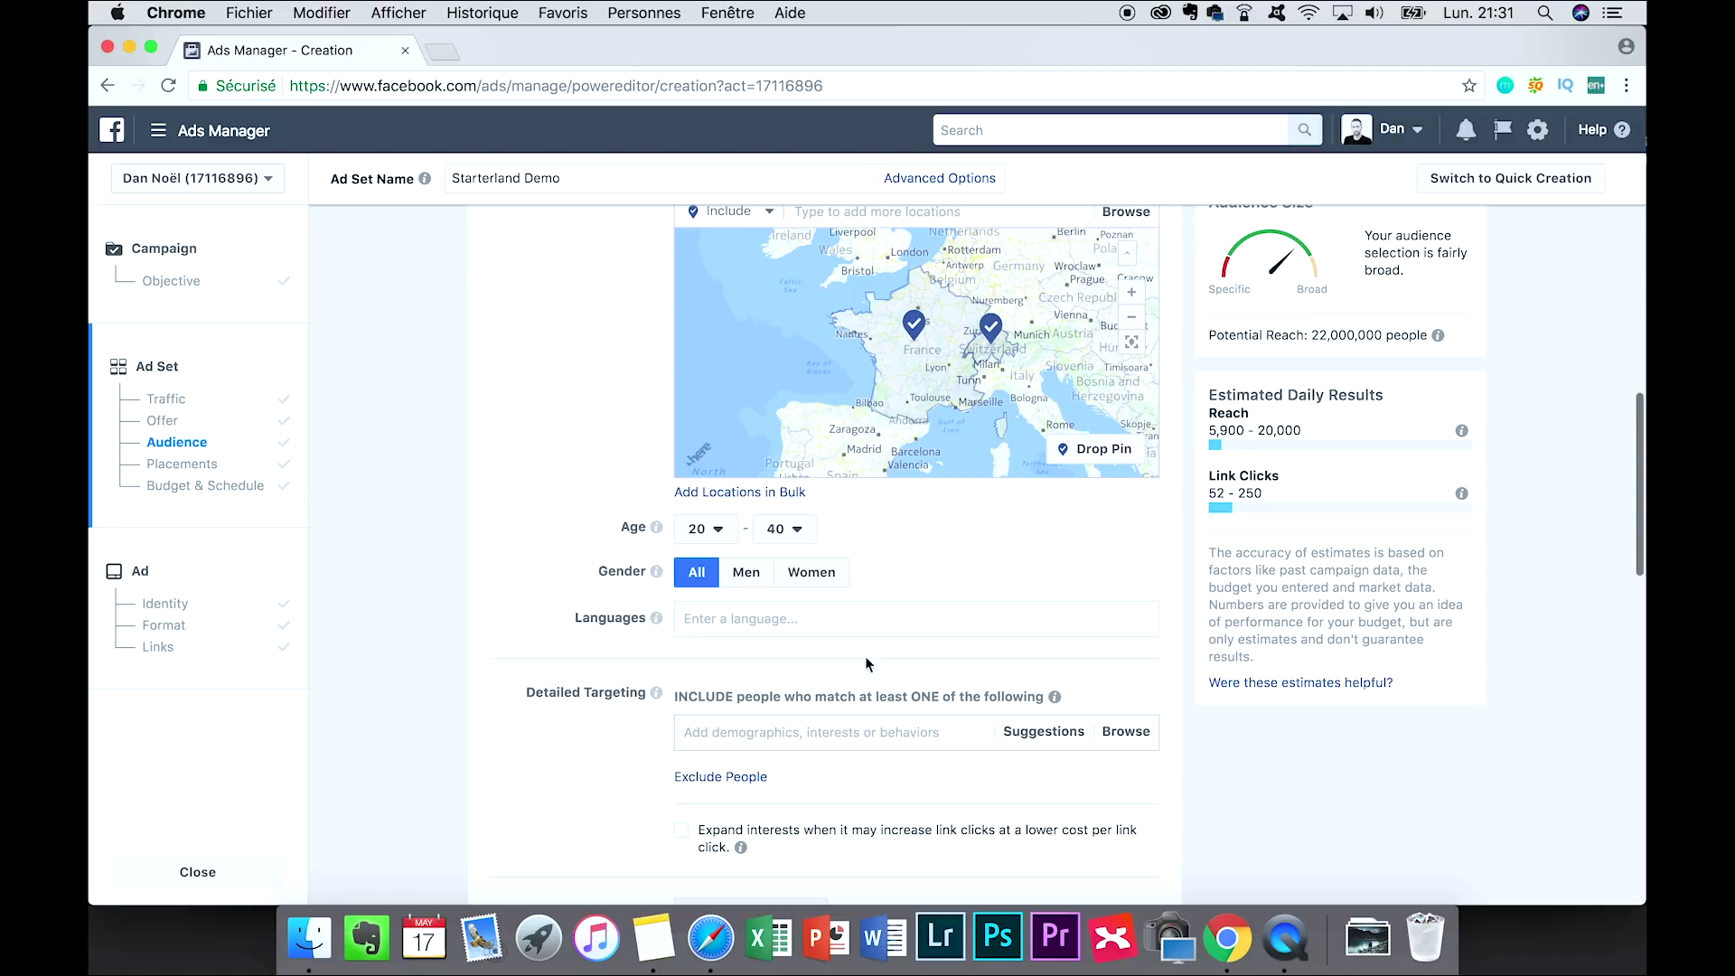
left_click(818, 617)
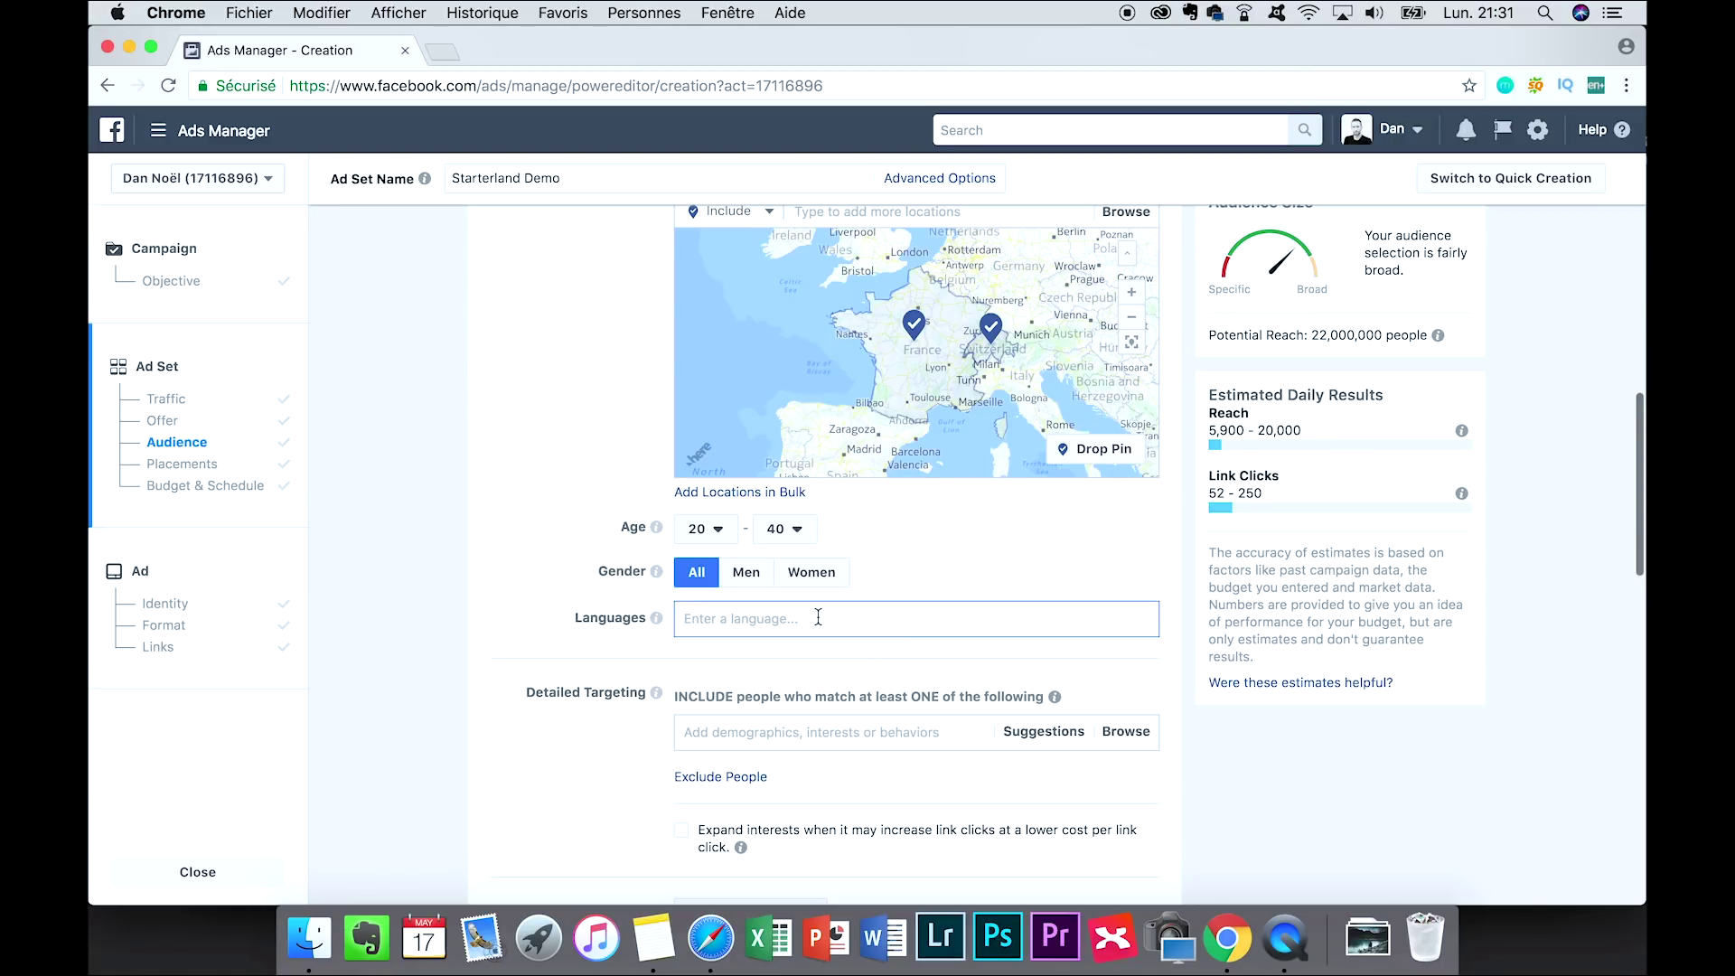
type("fr")
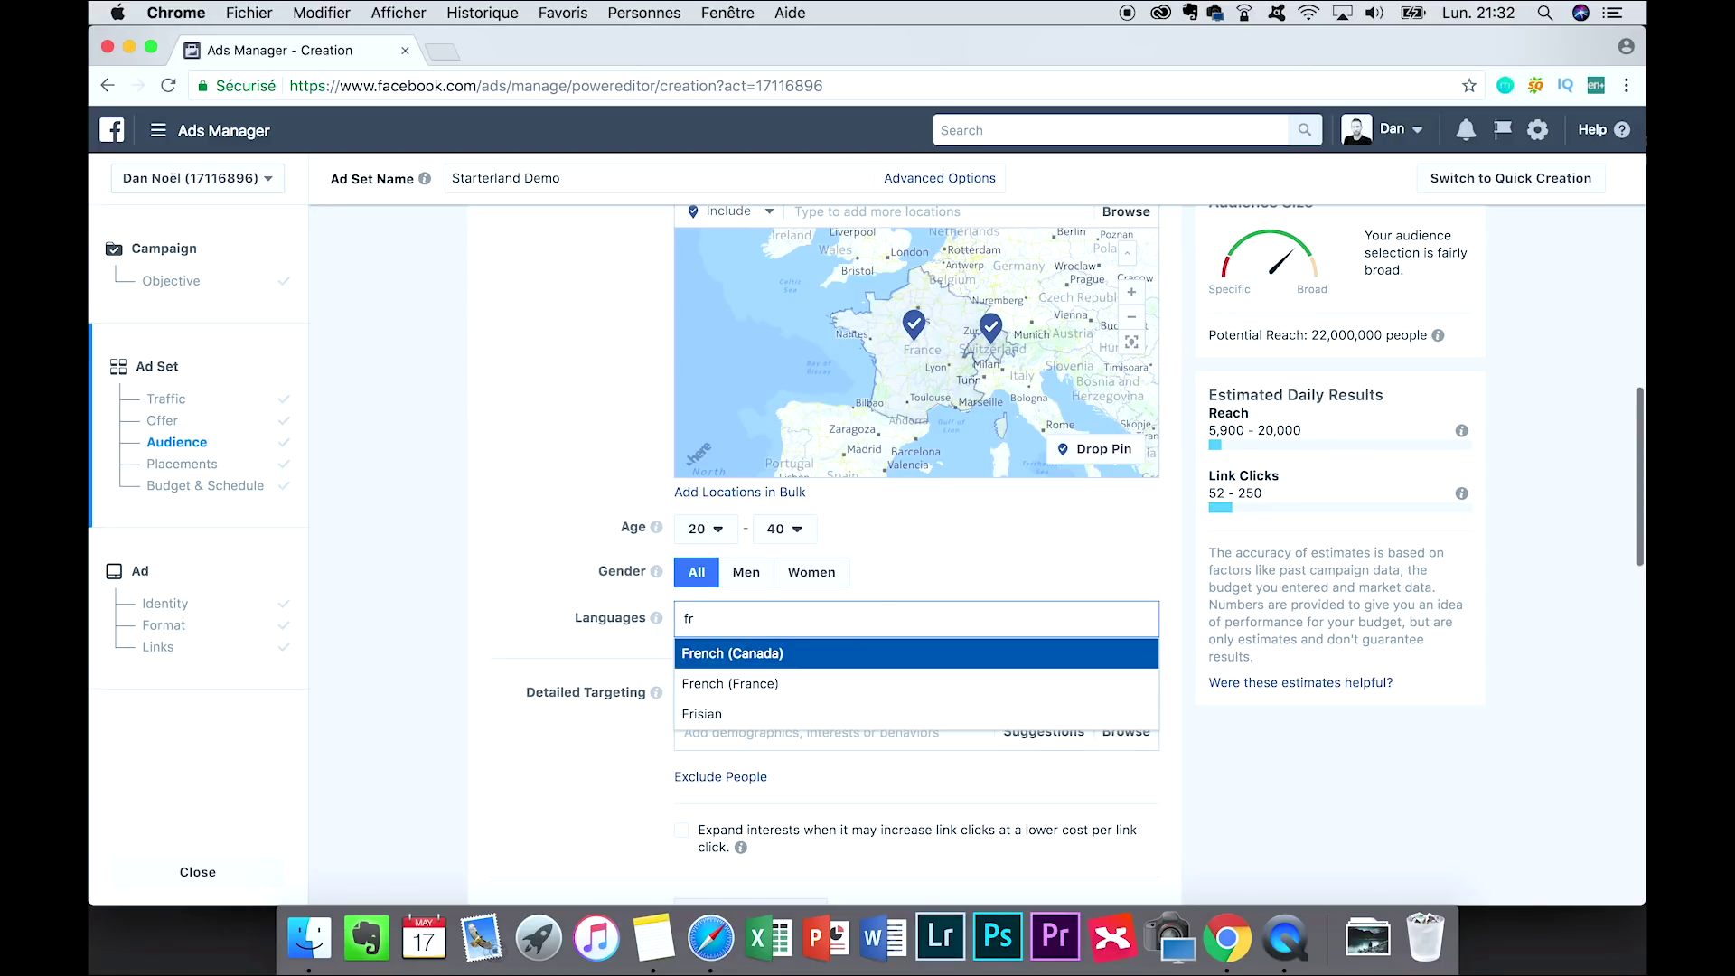
left_click(758, 690)
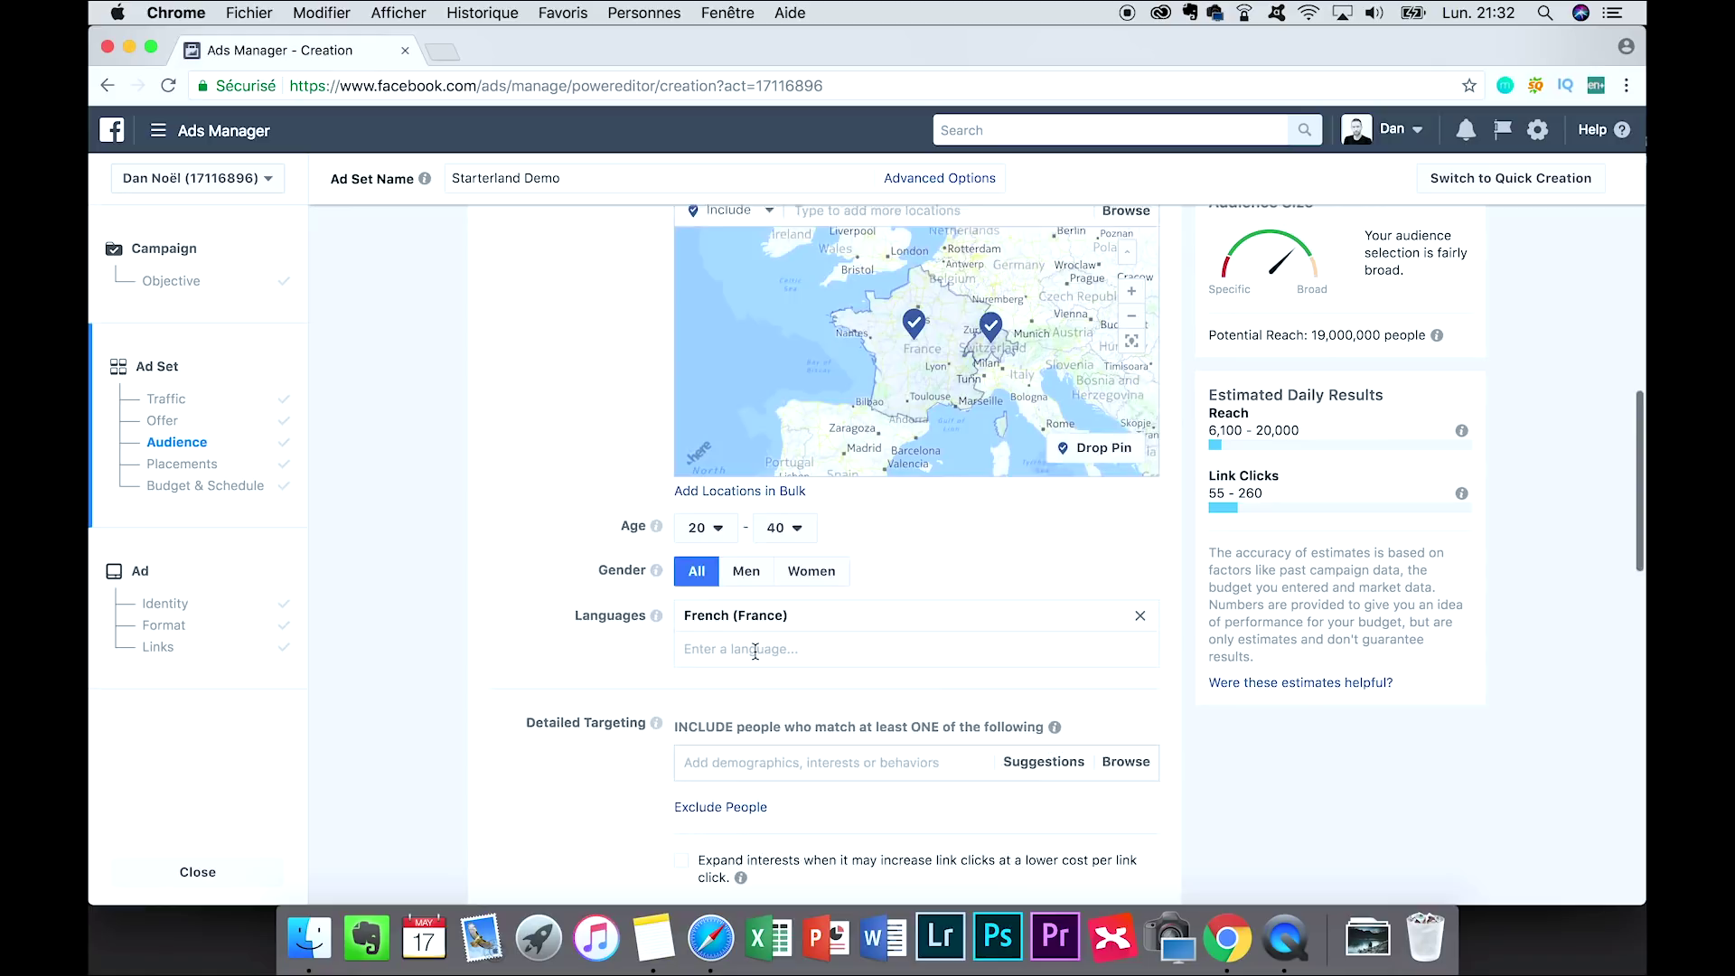
- Search the detailed targeting for "entrepren" and include the Entrepreneurship interest
scroll(756, 673, "down", 2)
scroll(756, 650, "down", 2)
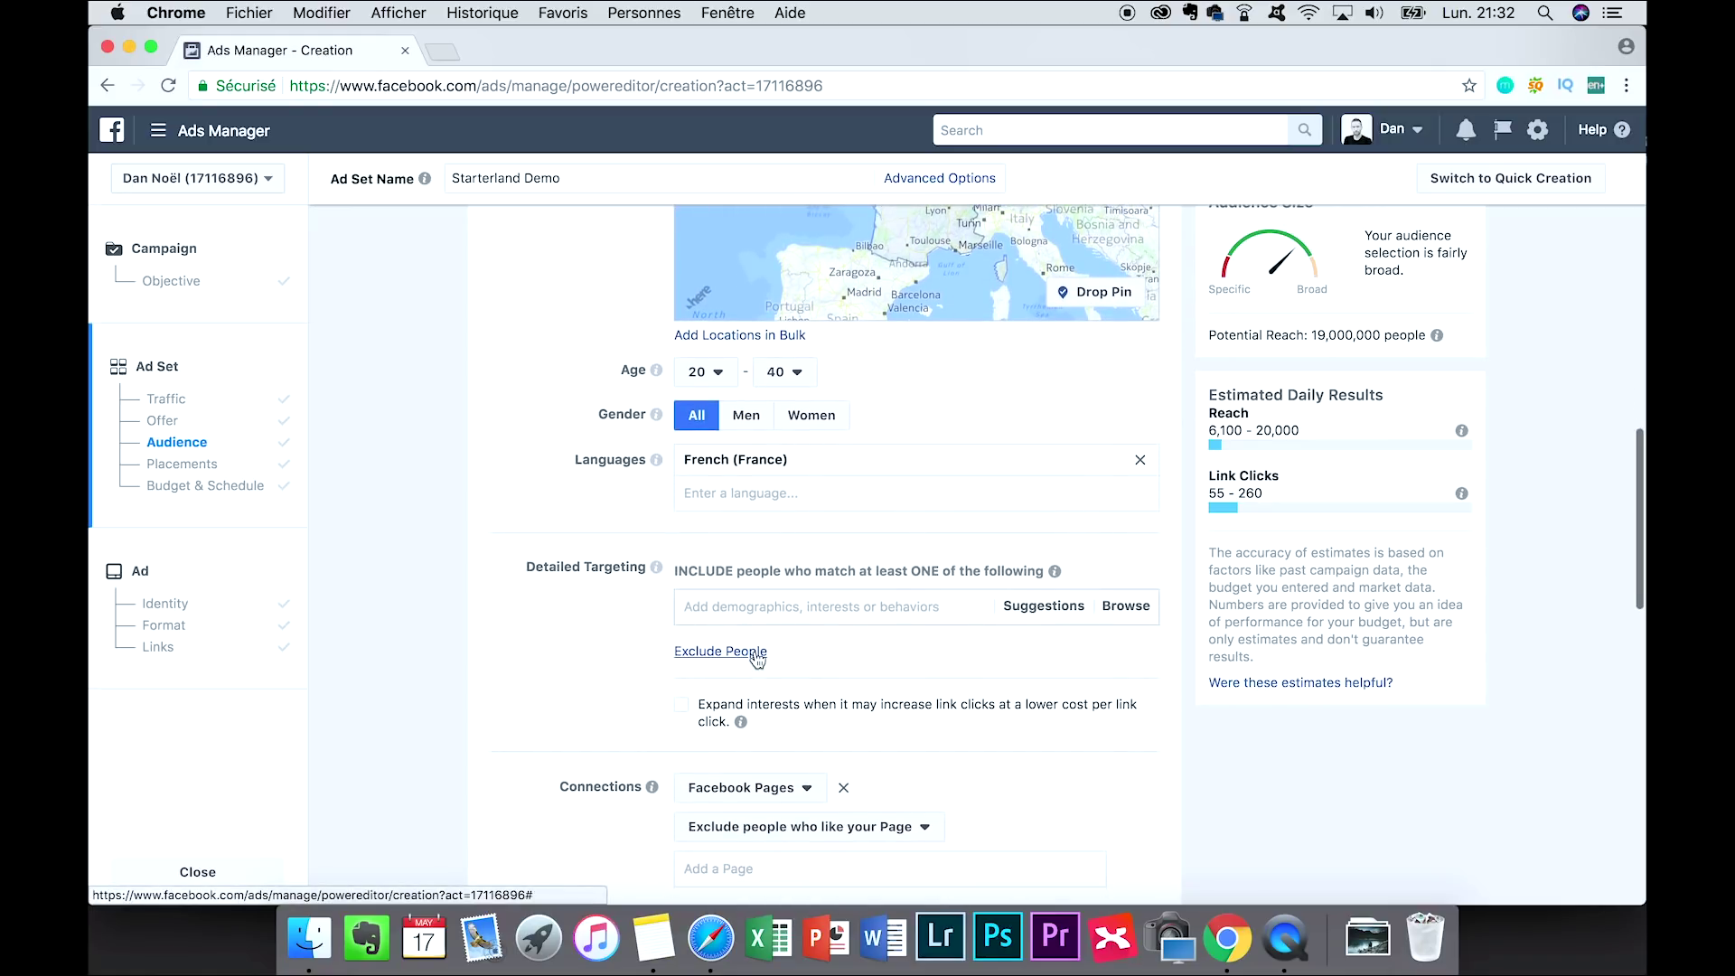
scroll(596, 503, "down", 1)
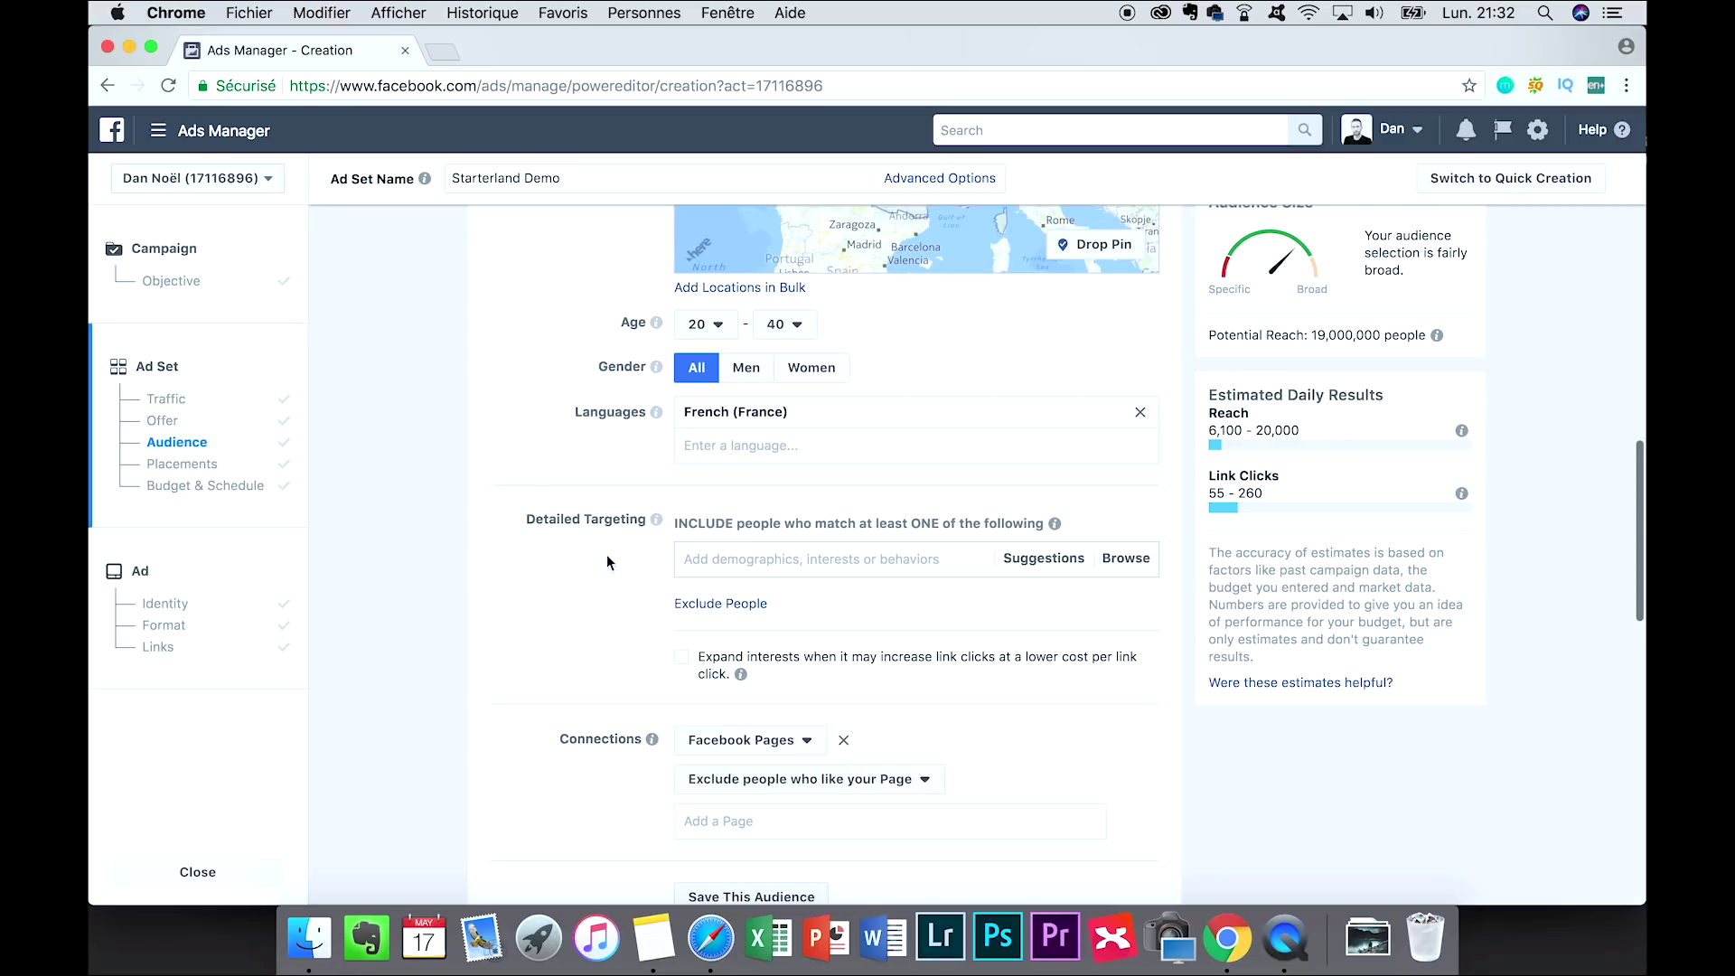
scroll(607, 562, "down", 1)
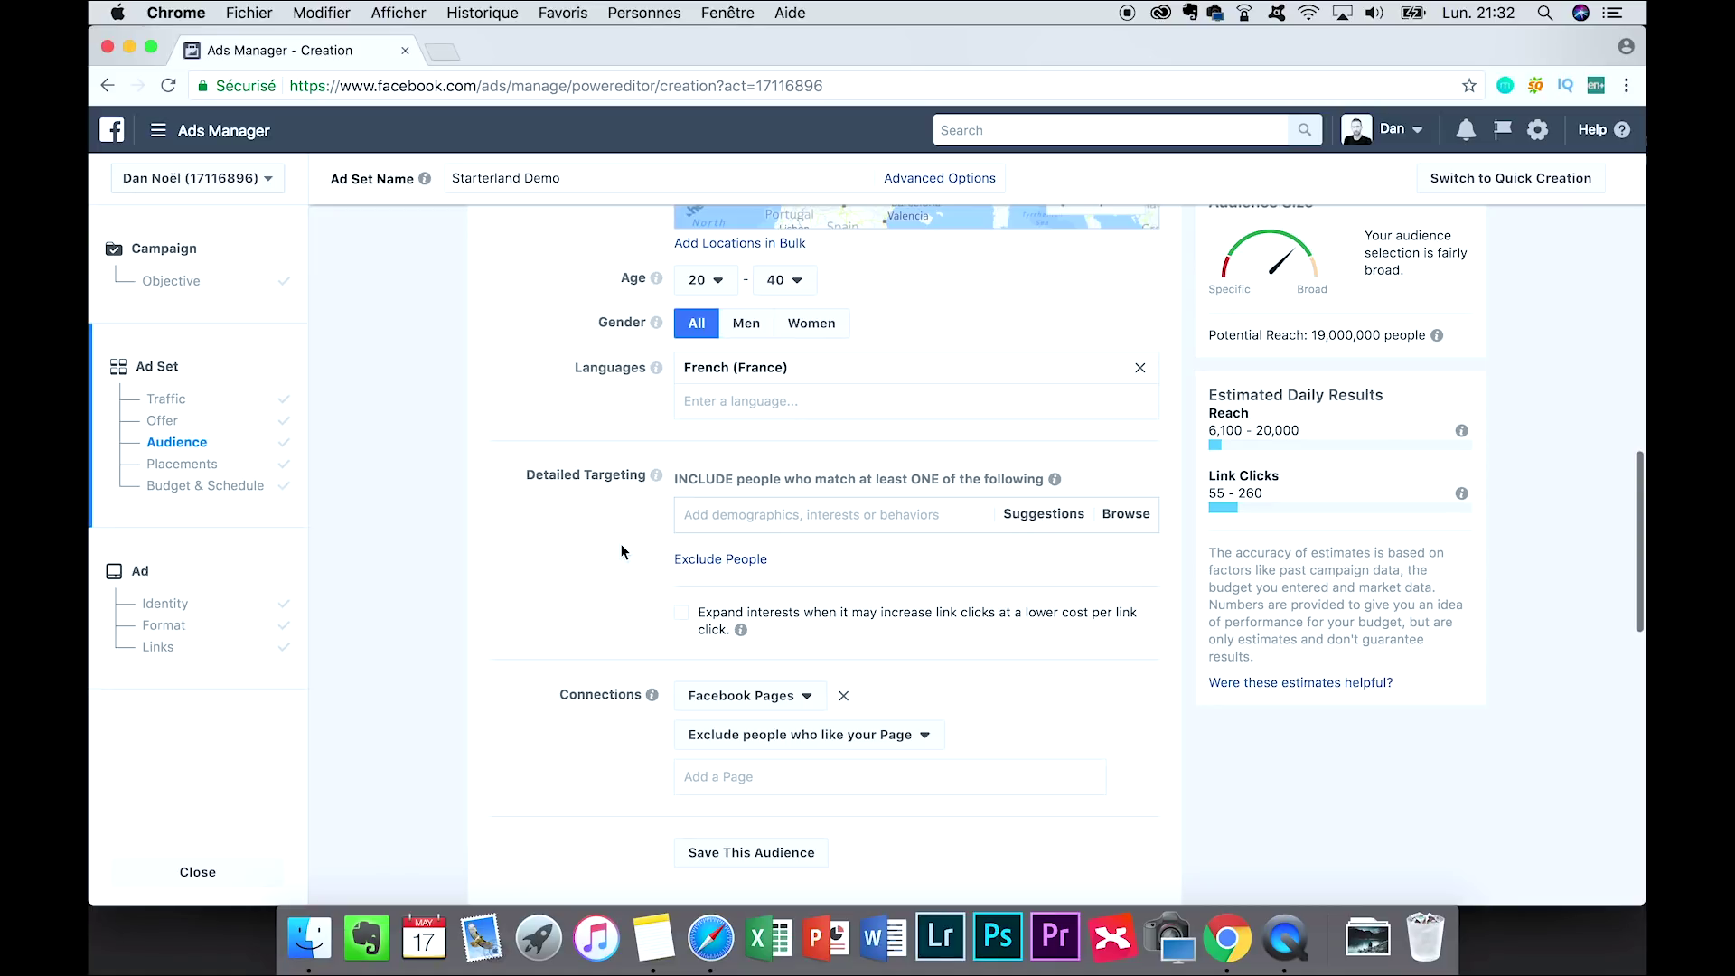
type("en")
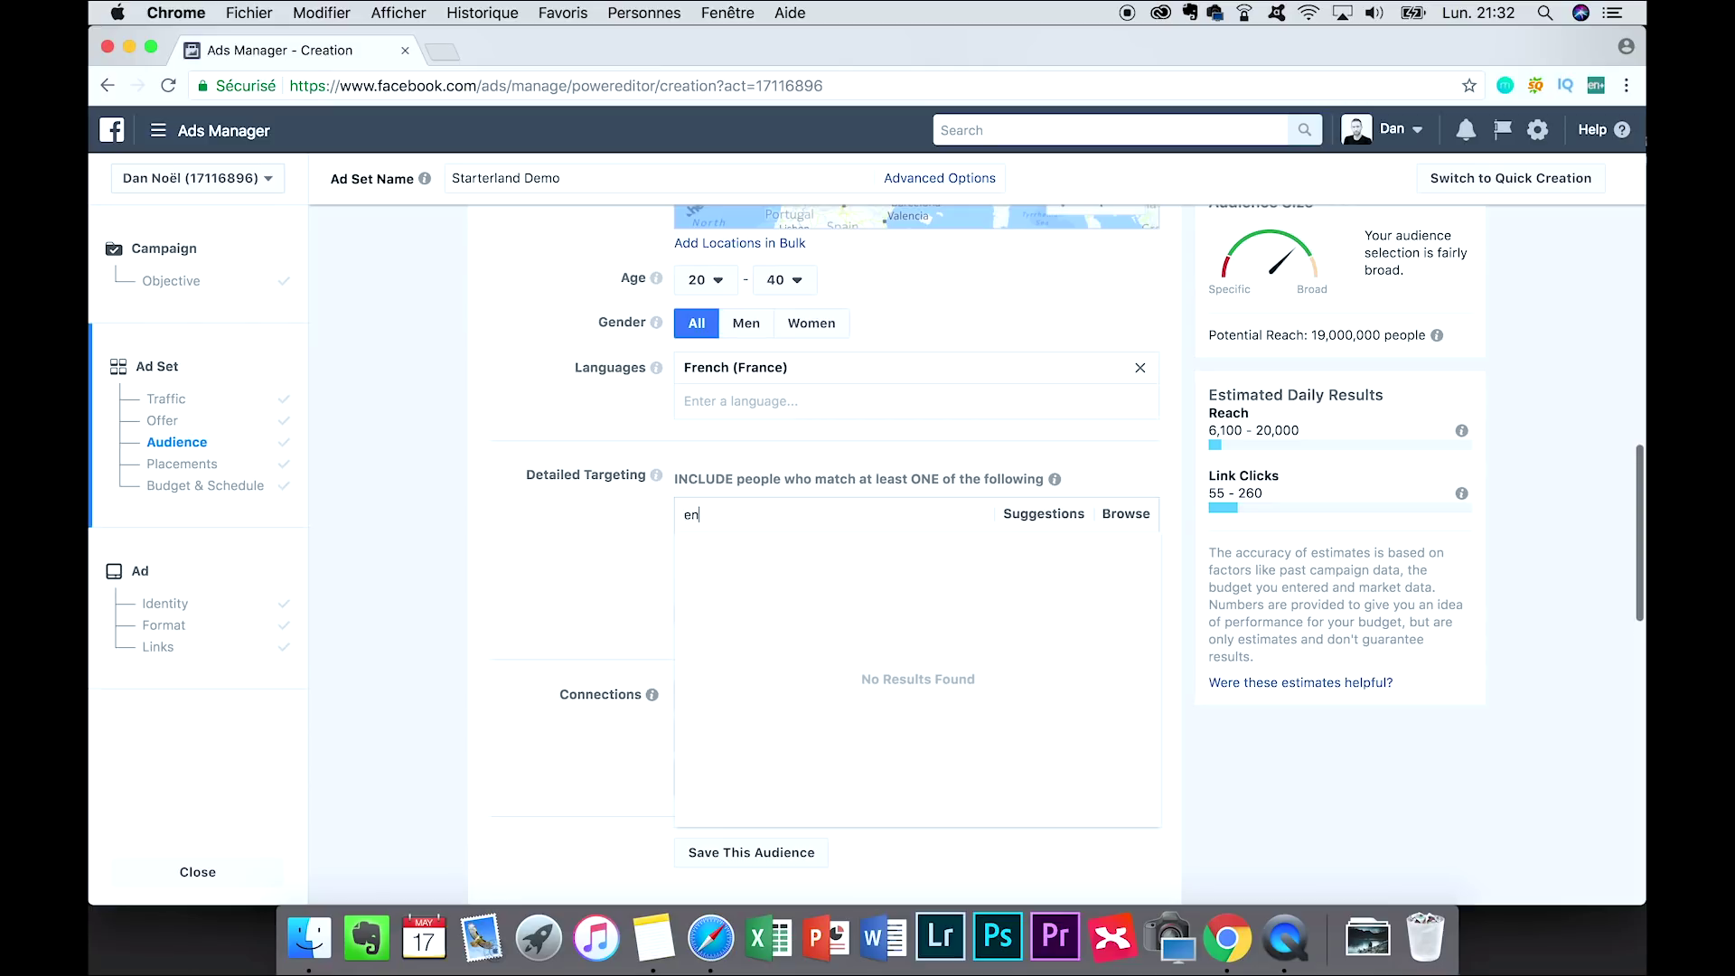
type("trepren")
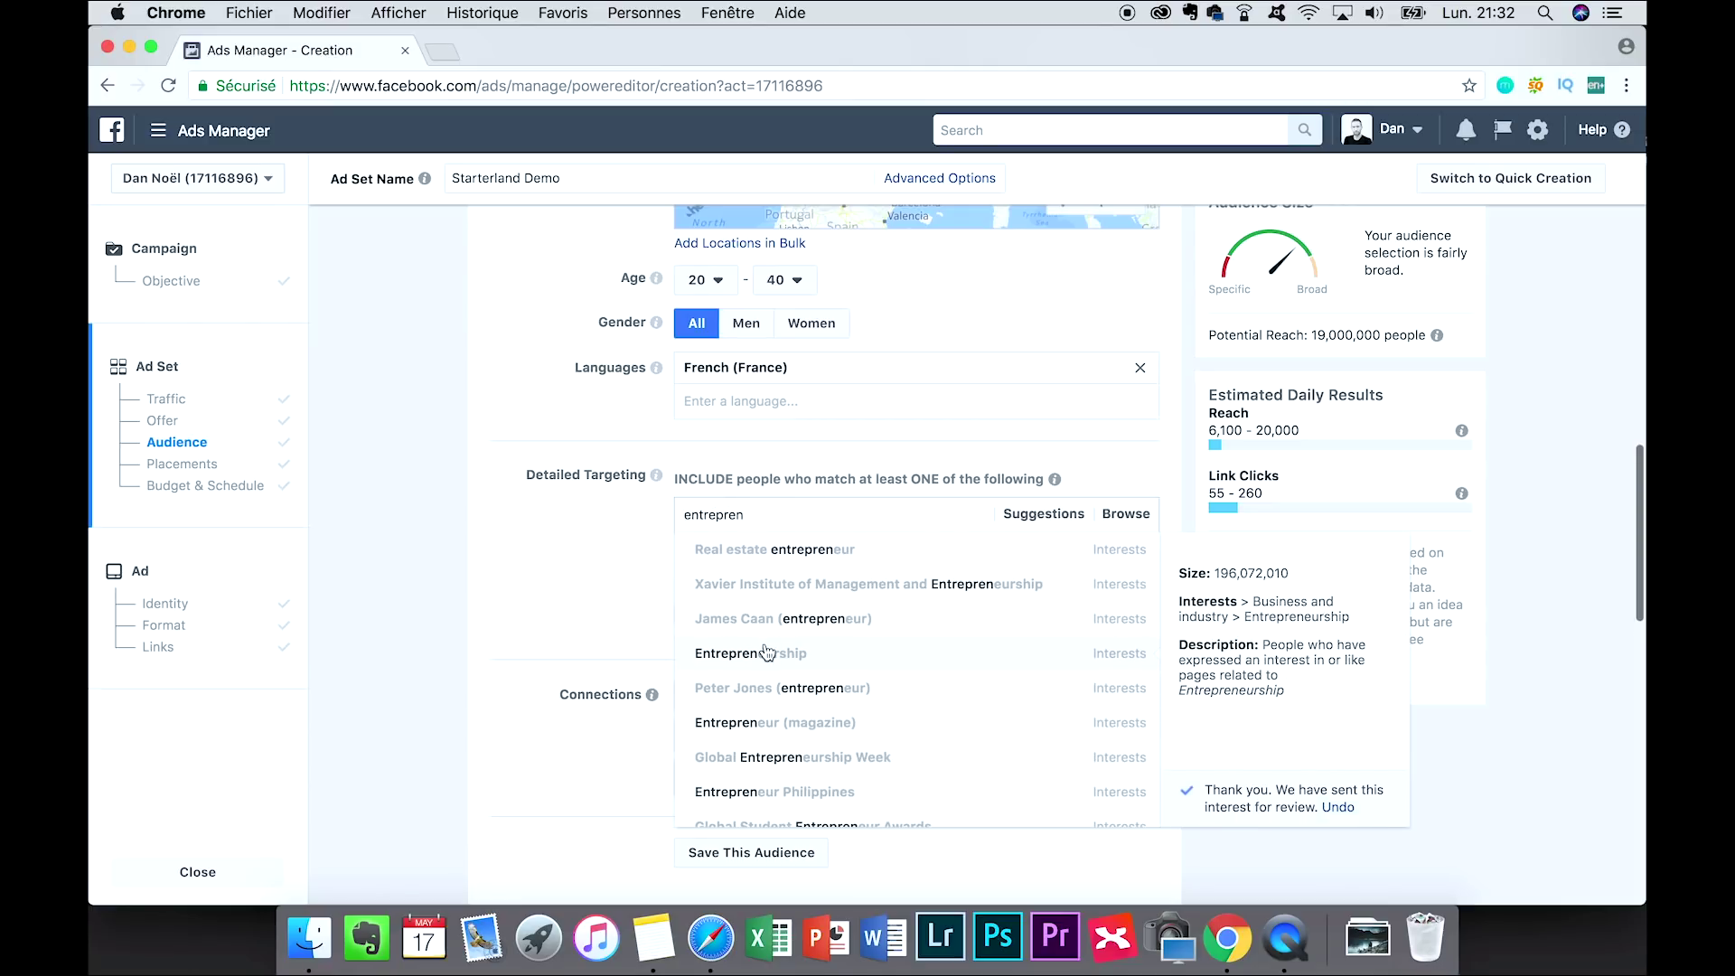
left_click(766, 653)
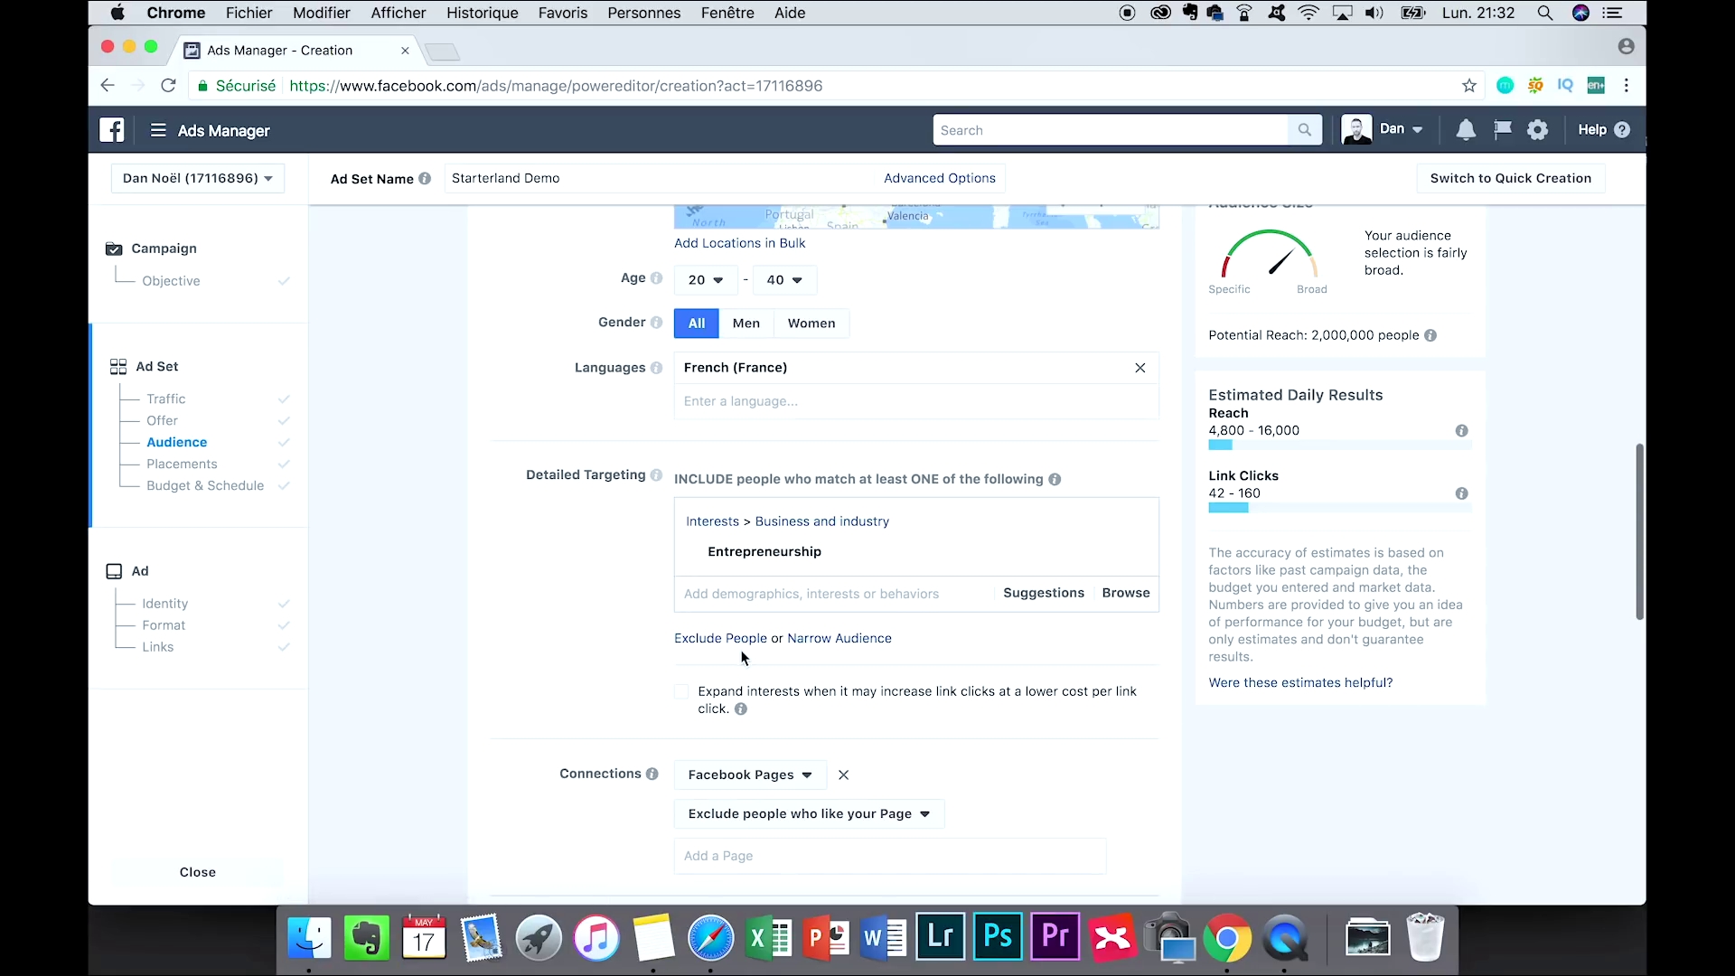
- Narrow the audience to people who must also match the hiking trails interest, searching for "hiking"
left_click(801, 639)
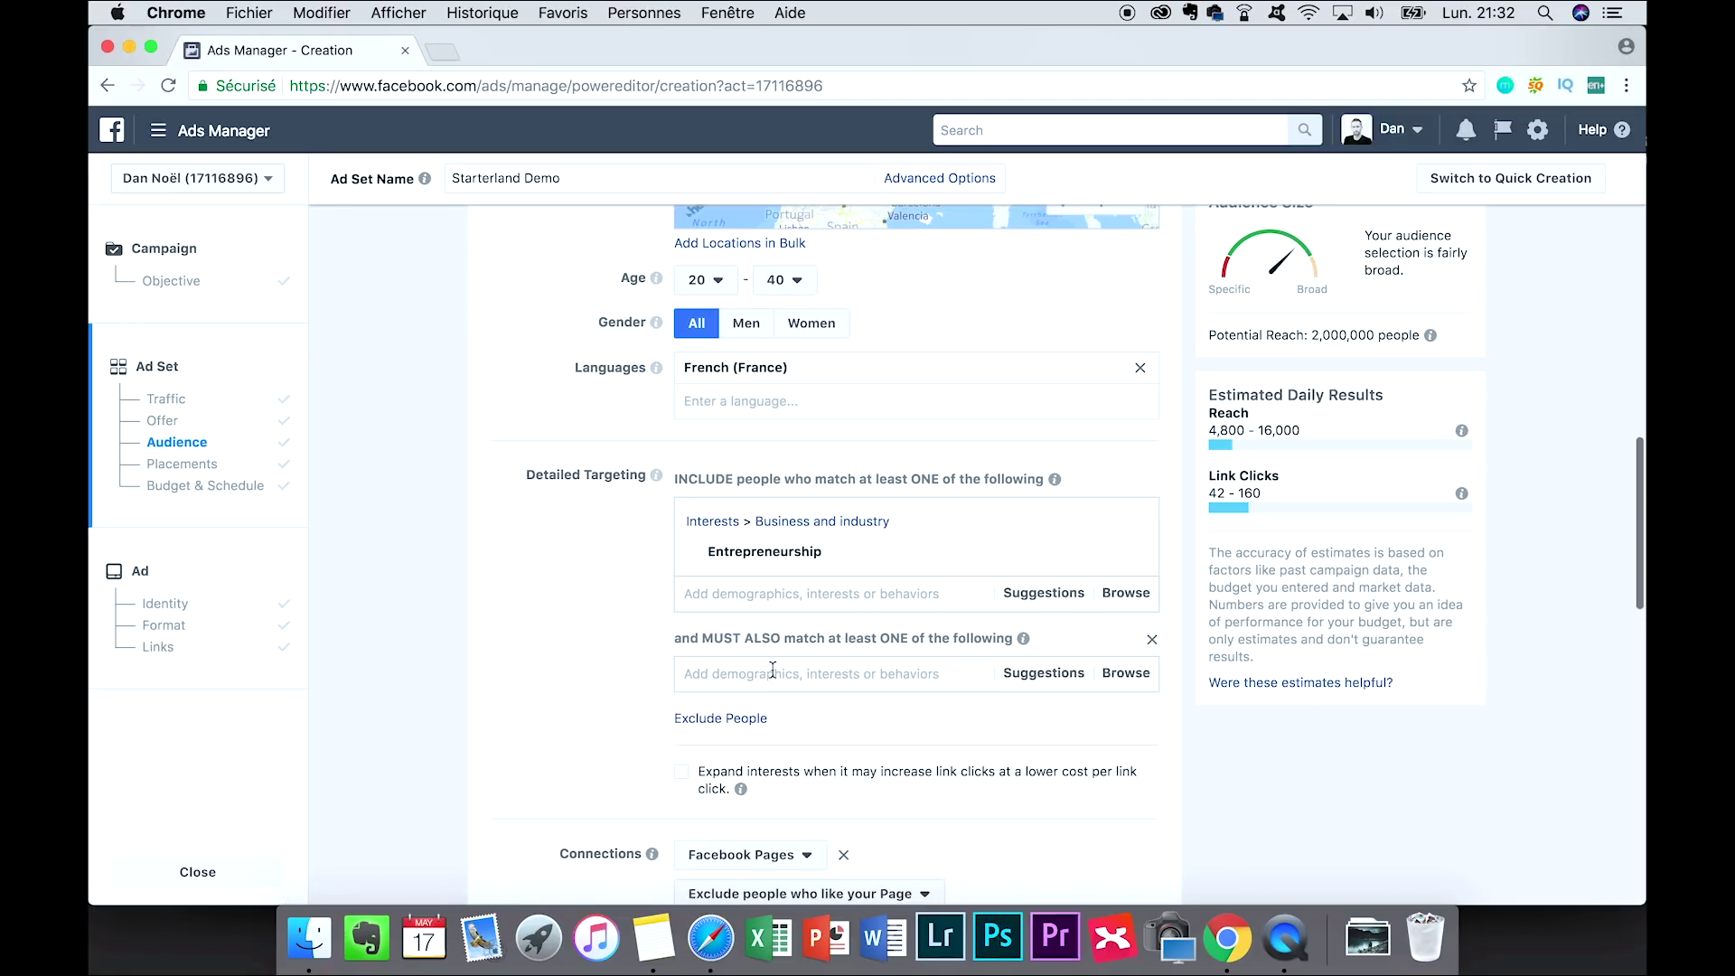
left_click(773, 670)
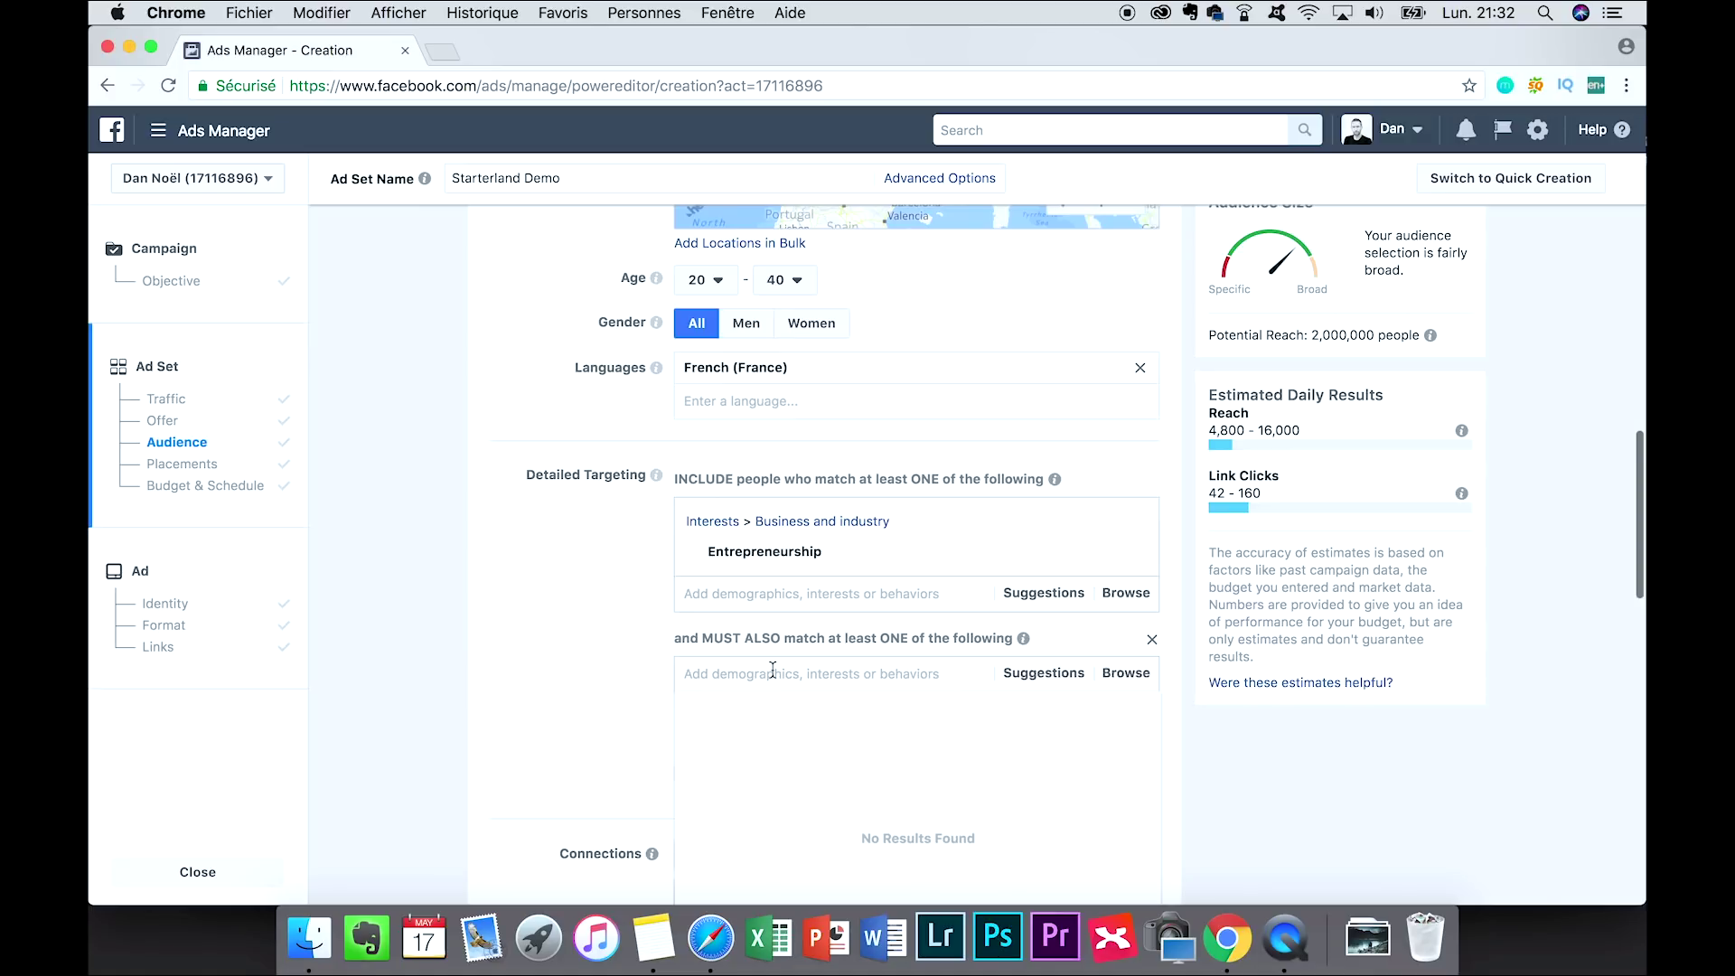
type("hiking")
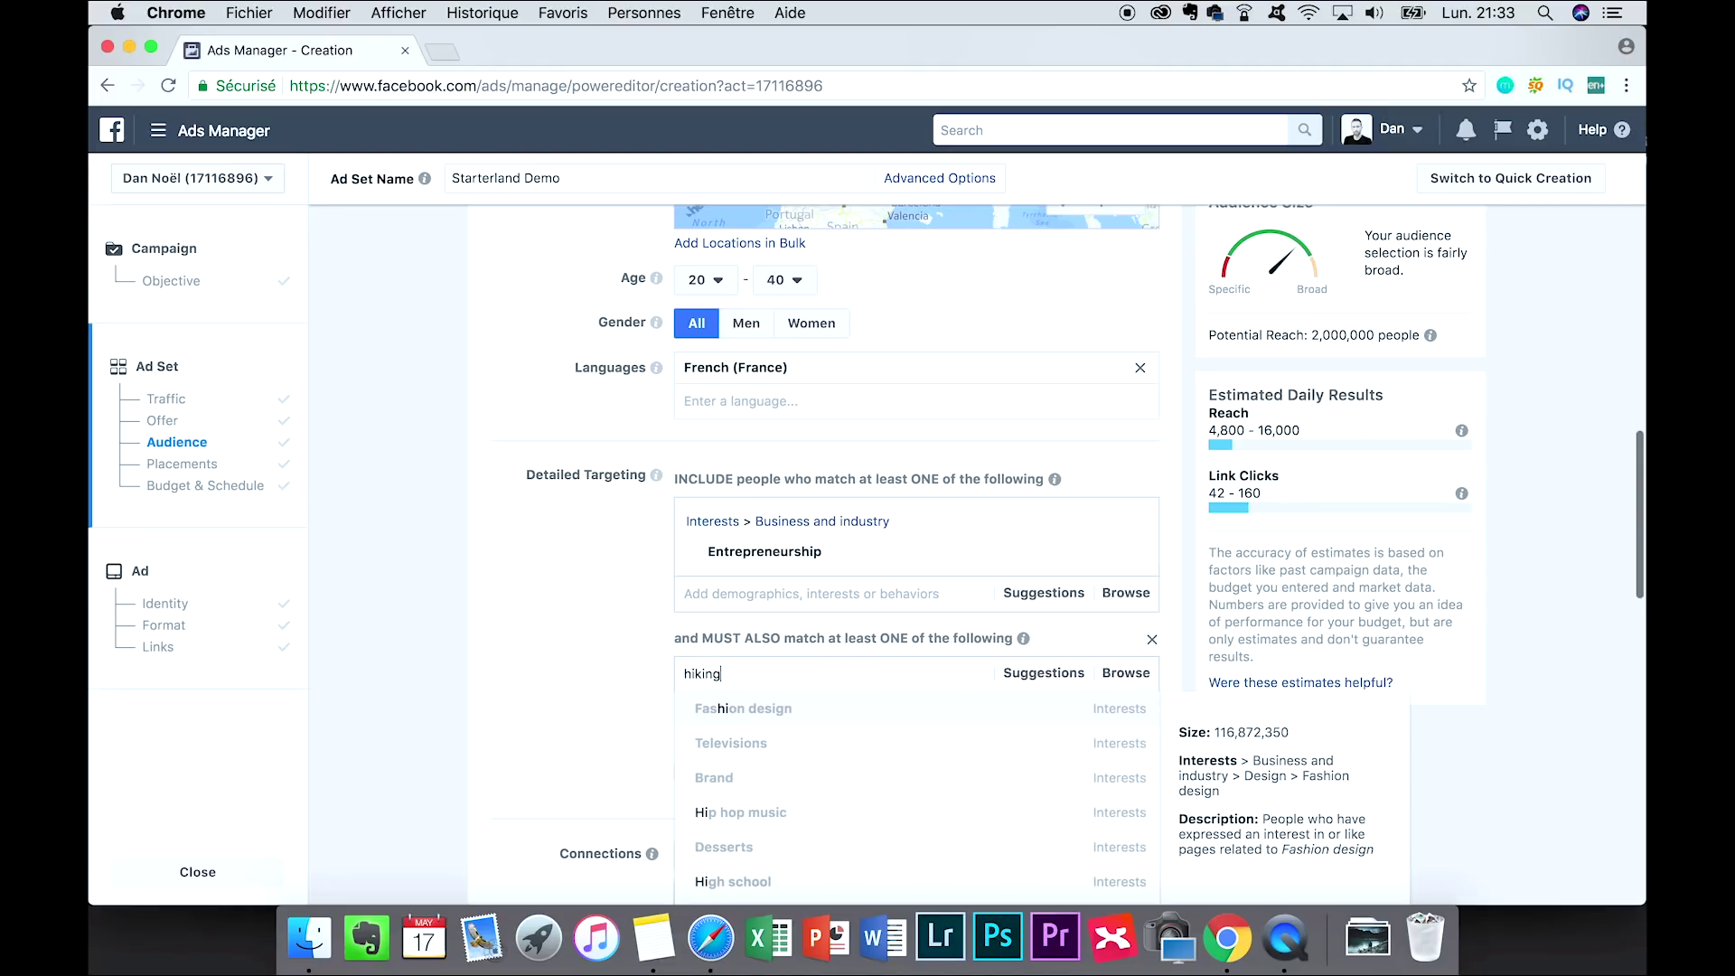
scroll(819, 766, "down", 2)
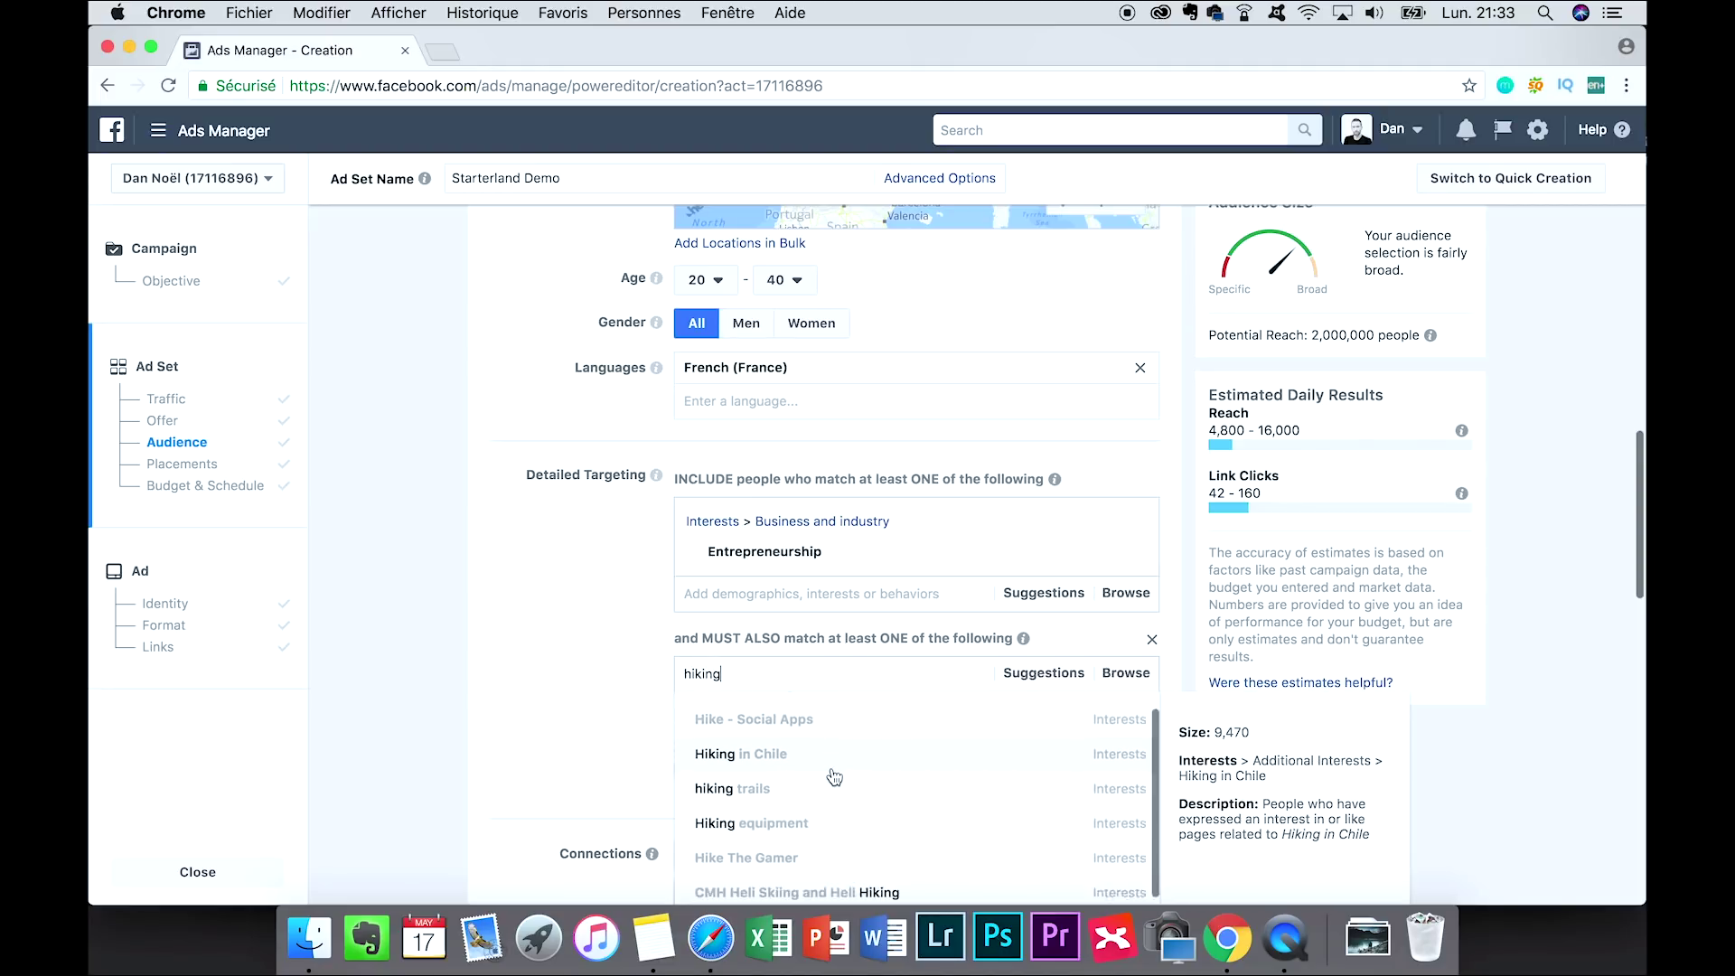
left_click(819, 768)
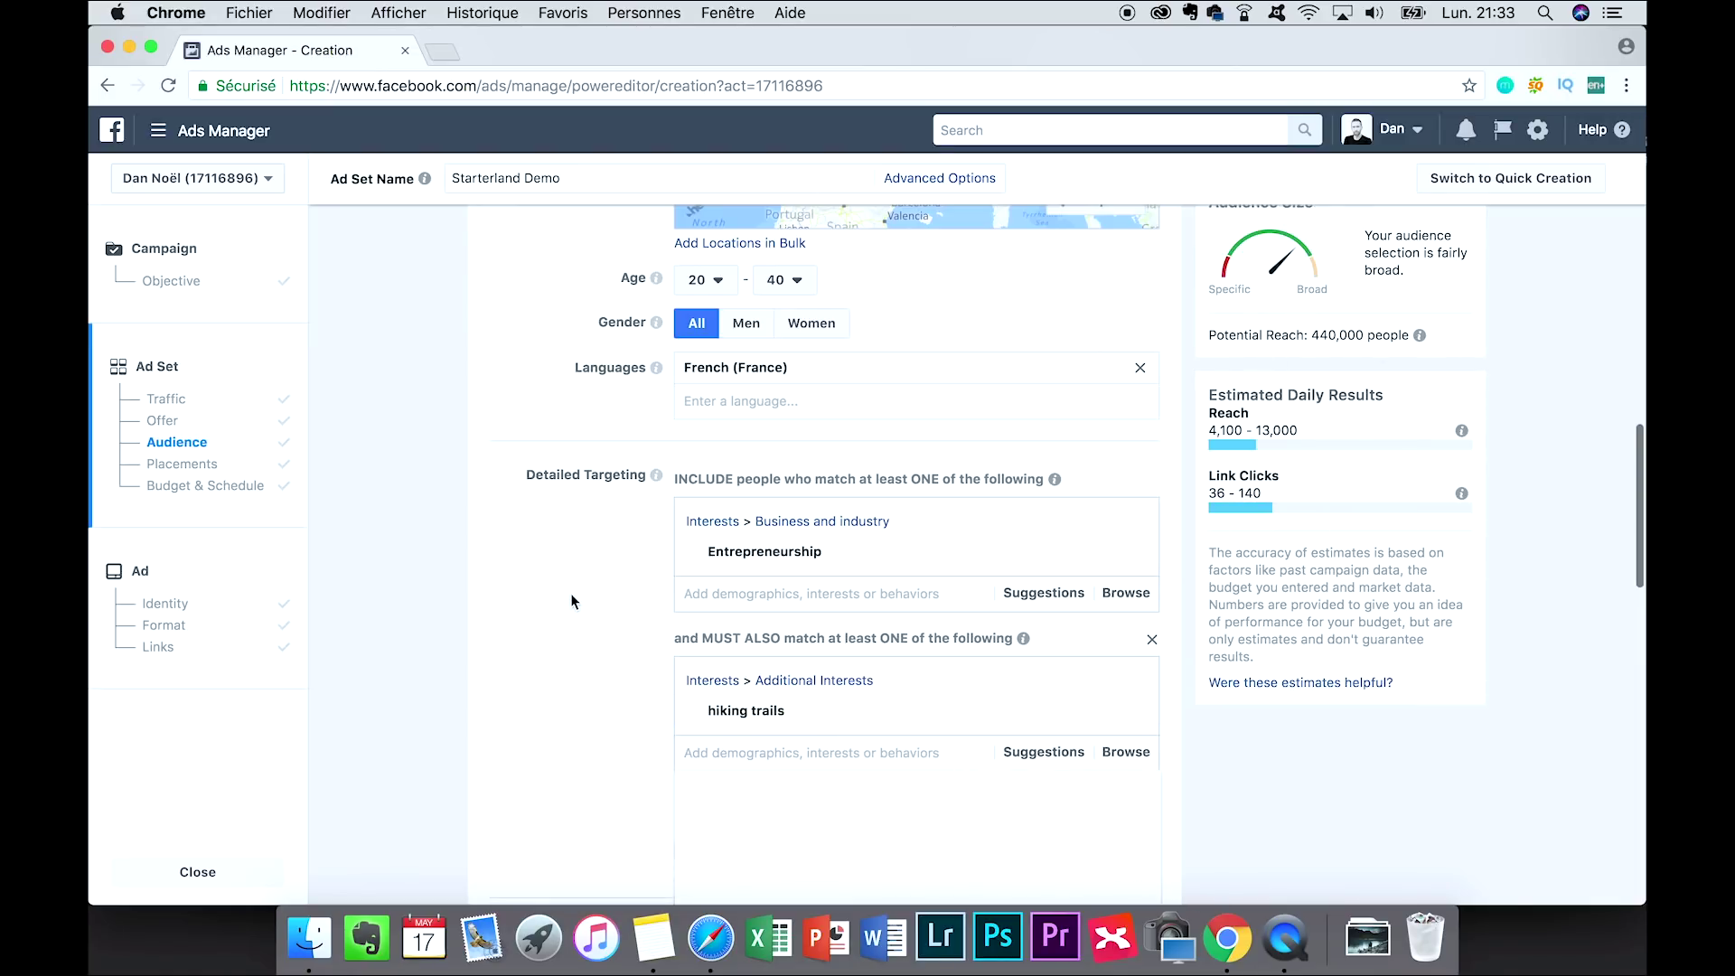
- Exclude people who already like the advertiser's own Facebook Page from the audience's connections
scroll(572, 593, "down", 5)
scroll(571, 601, "down", 4)
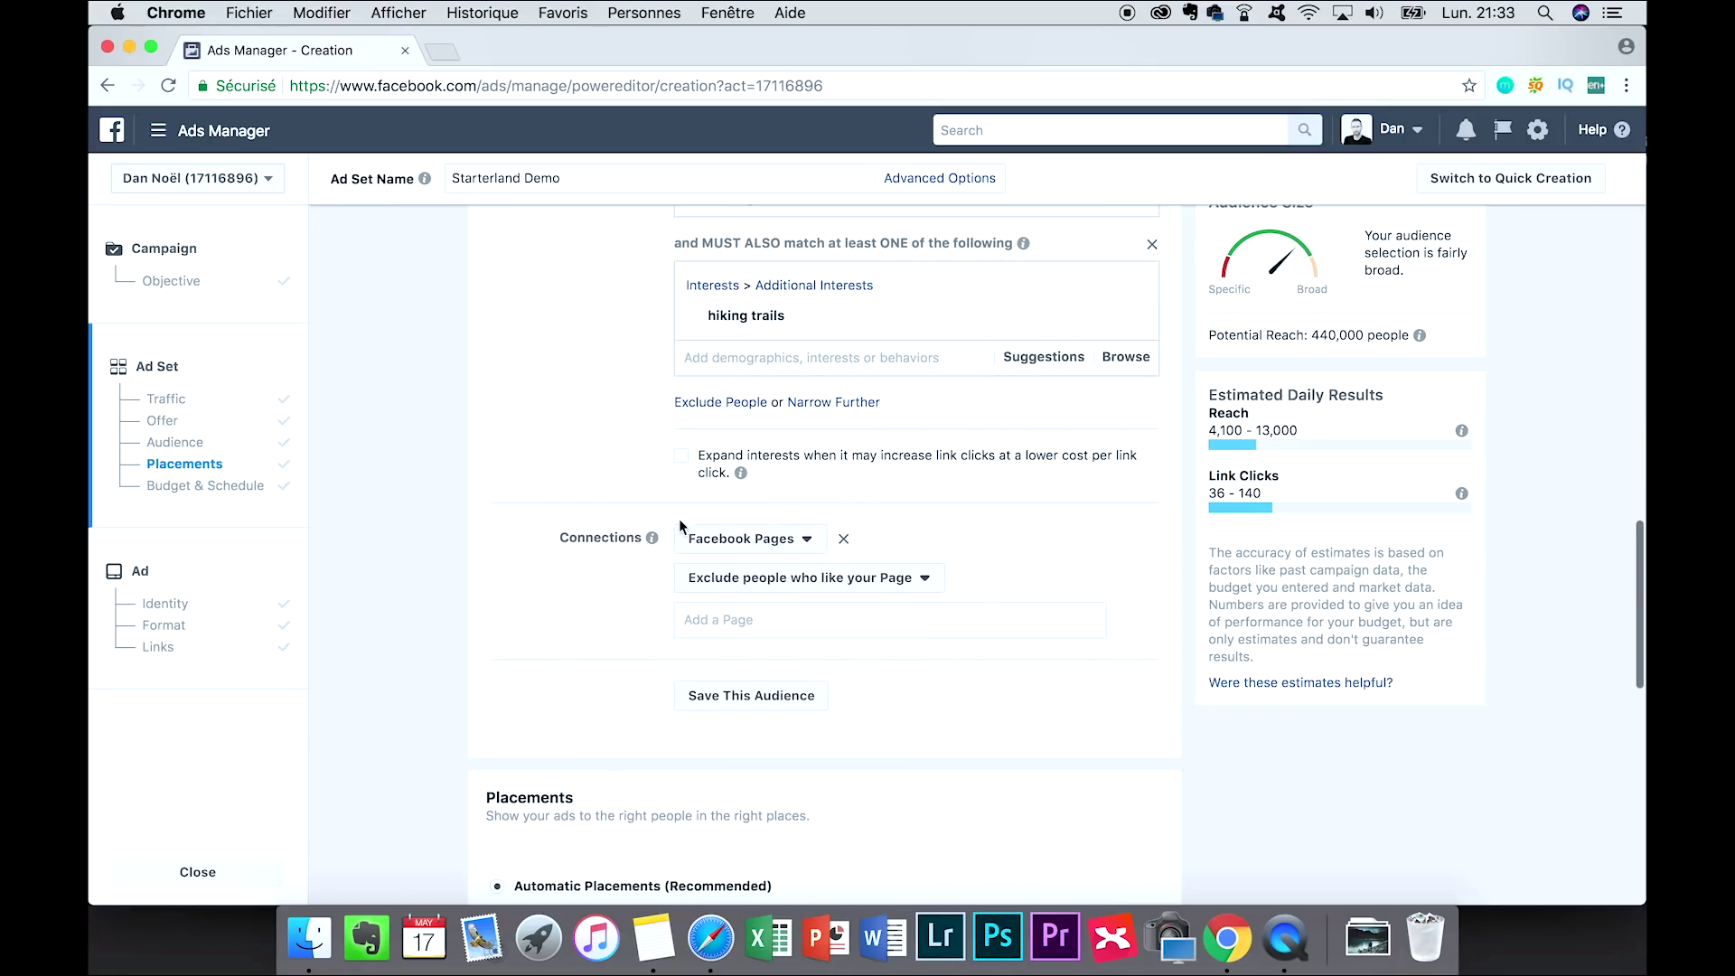
left_click(720, 624)
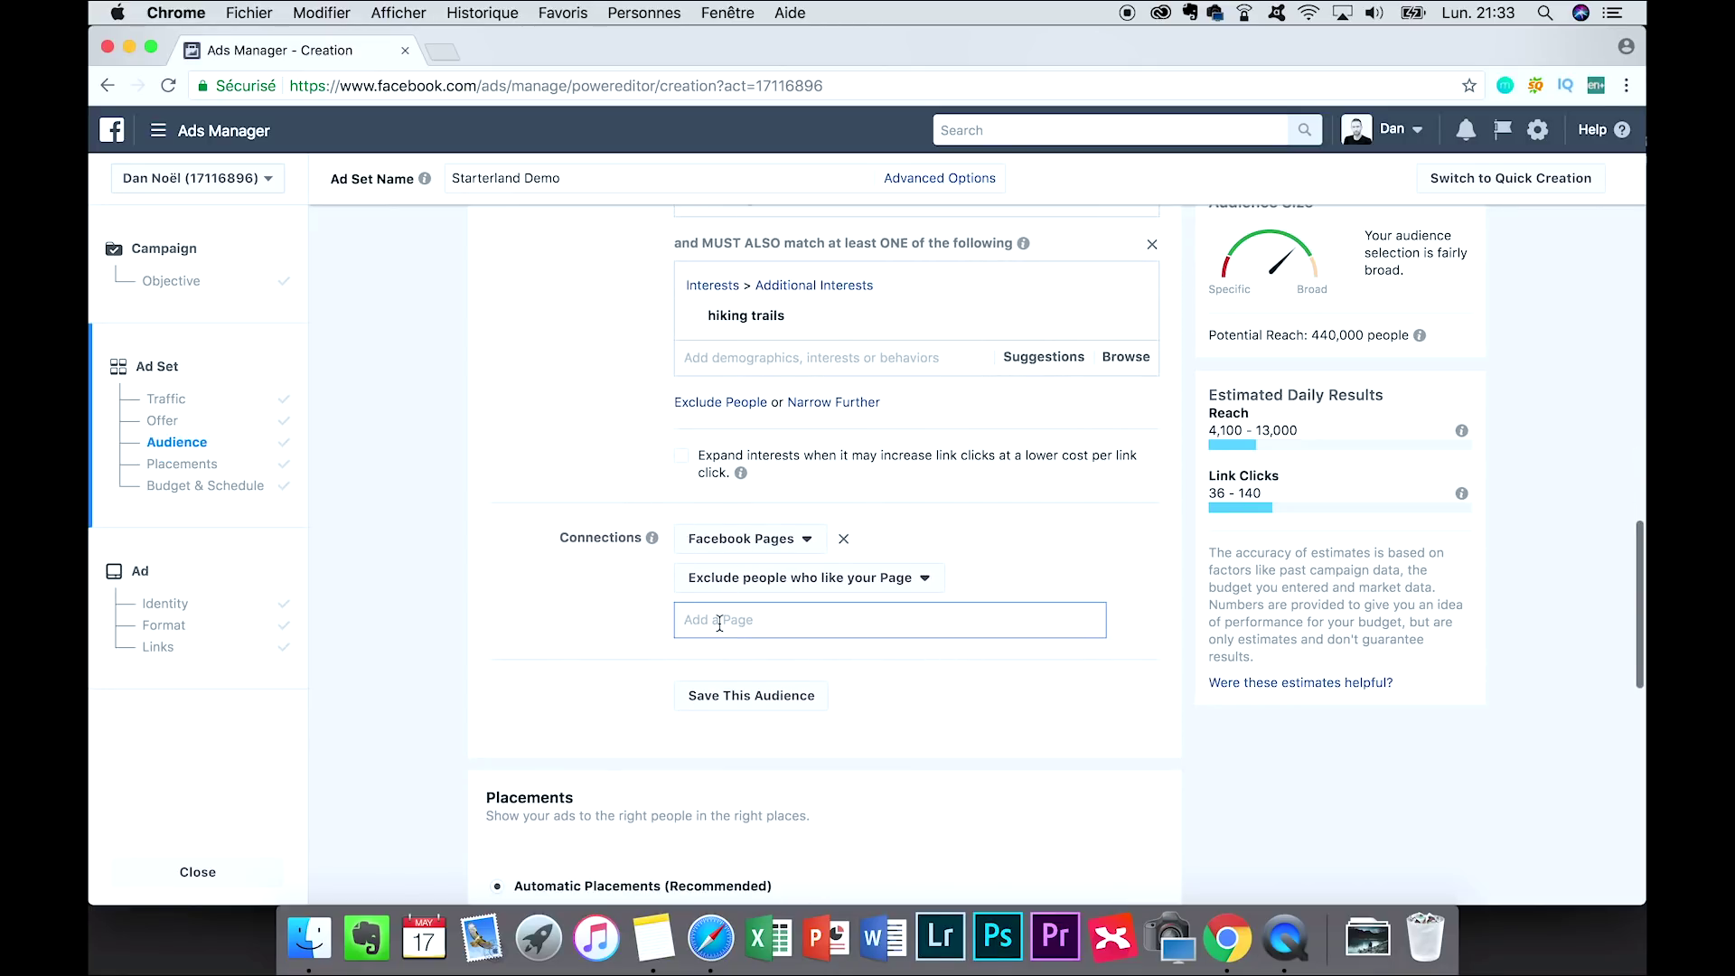
type("dan")
left_click(716, 649)
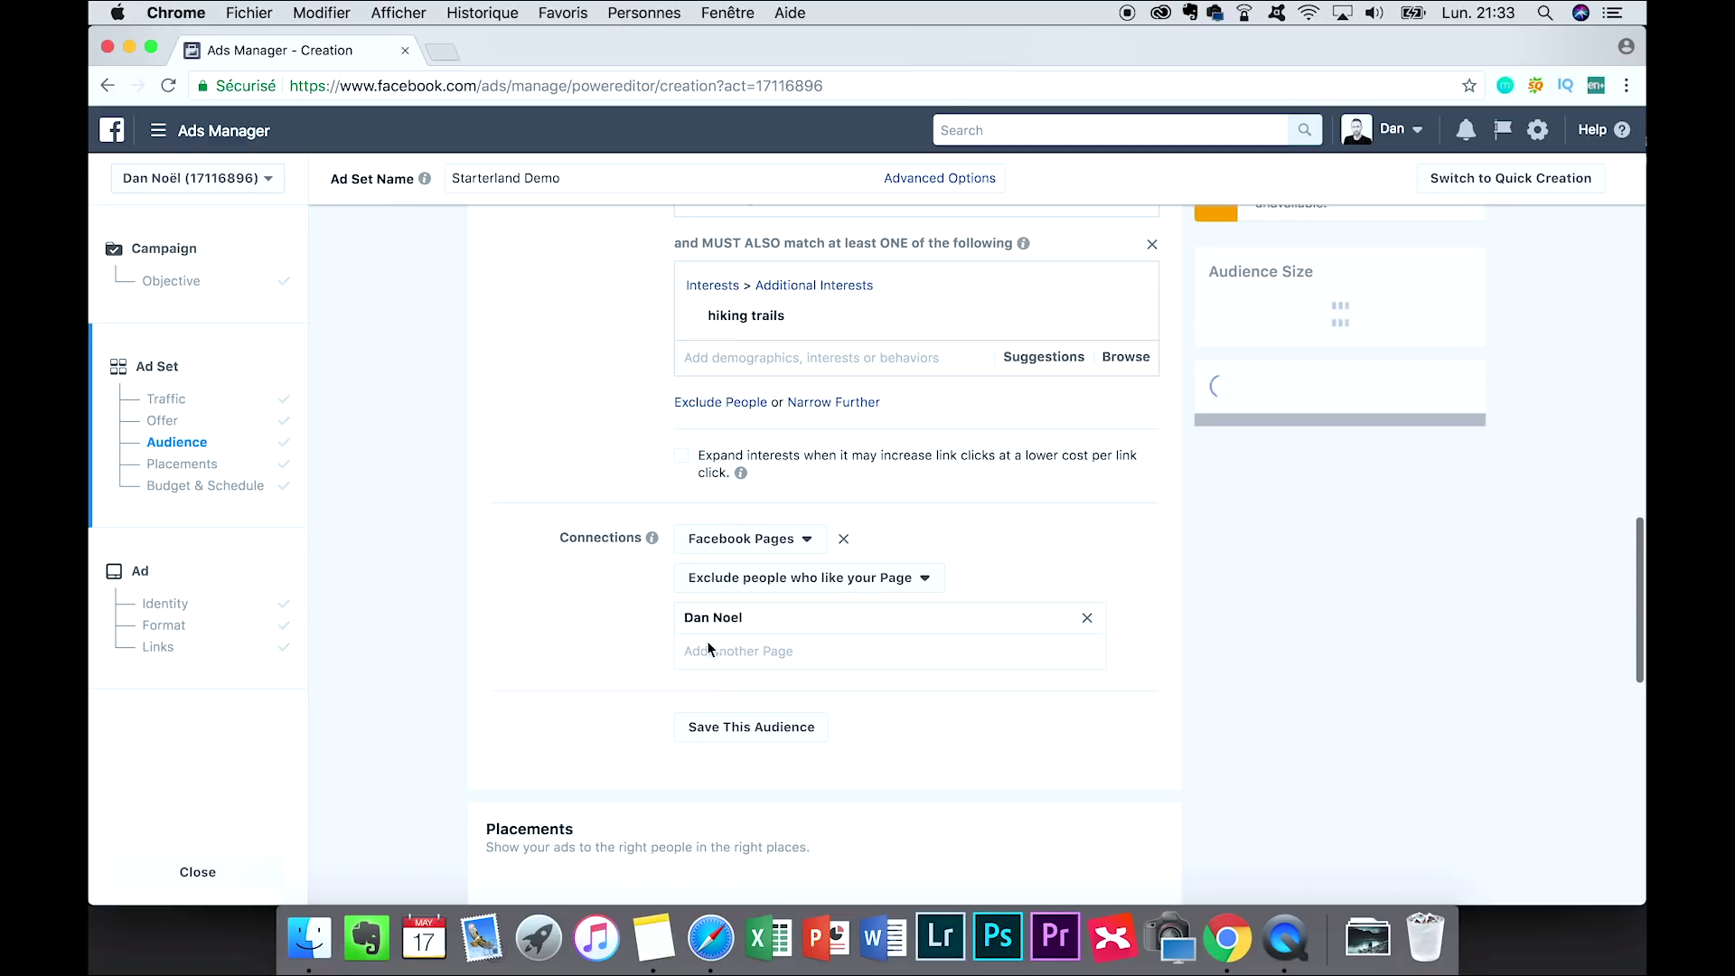
- Switch the ad set's placements from automatic to Edit Placements
scroll(594, 666, "down", 2)
scroll(597, 673, "down", 1)
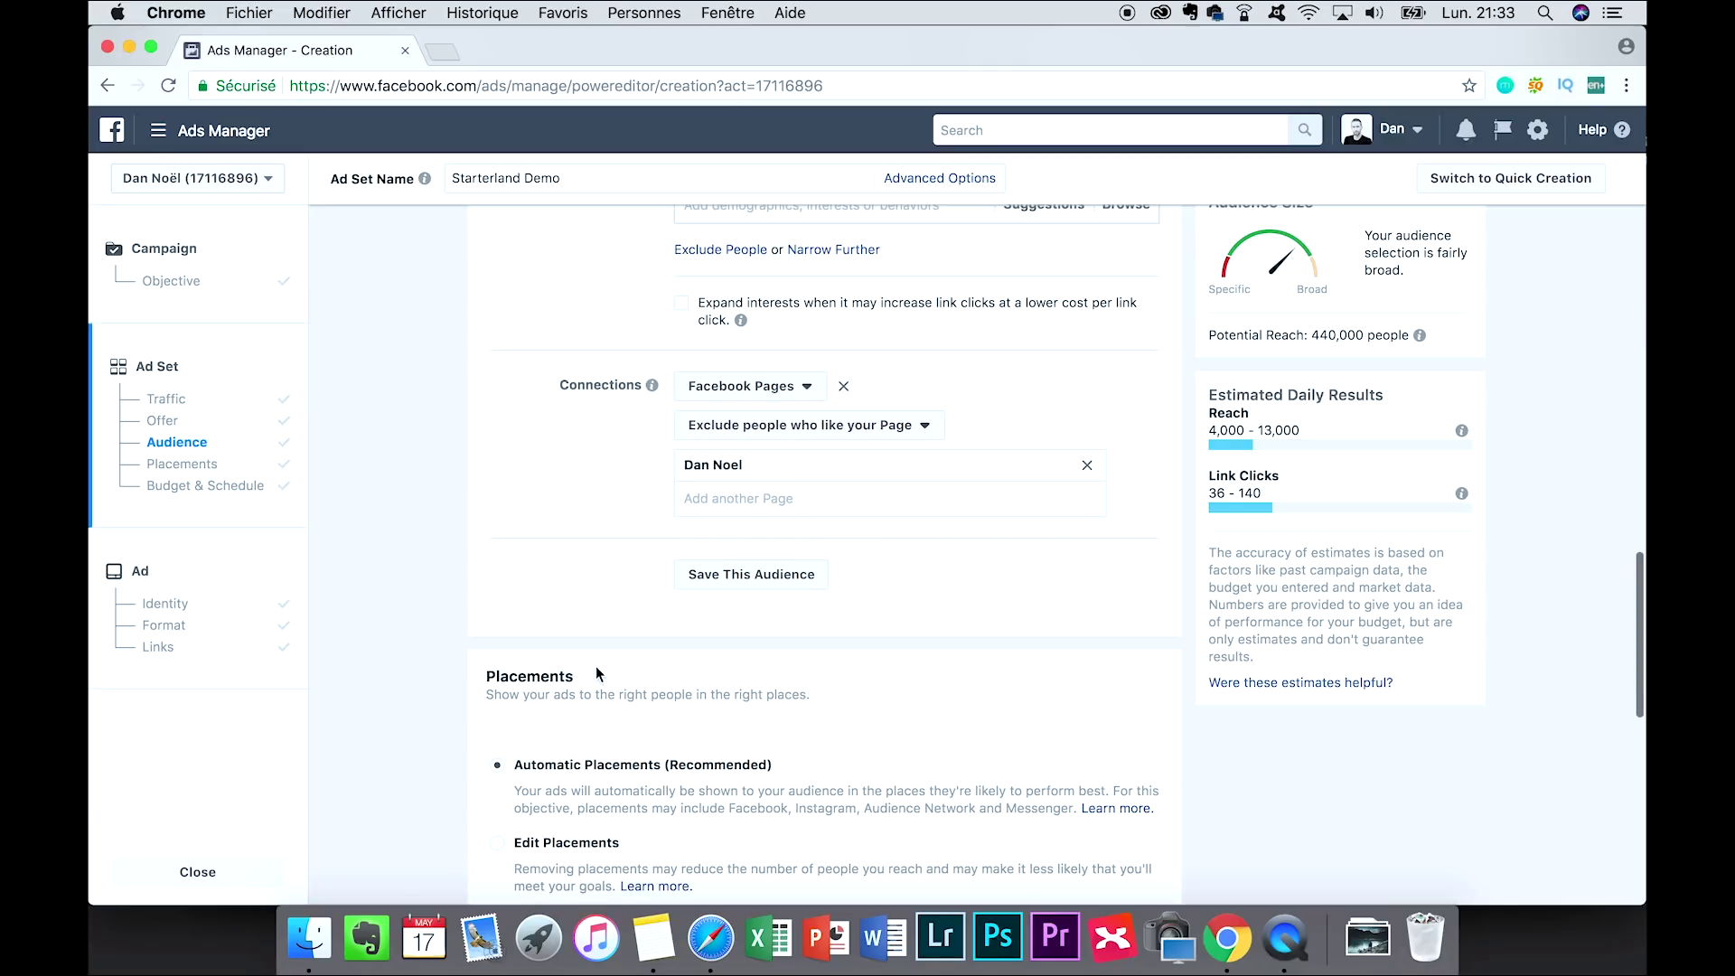
scroll(596, 670, "down", 2)
scroll(596, 673, "down", 3)
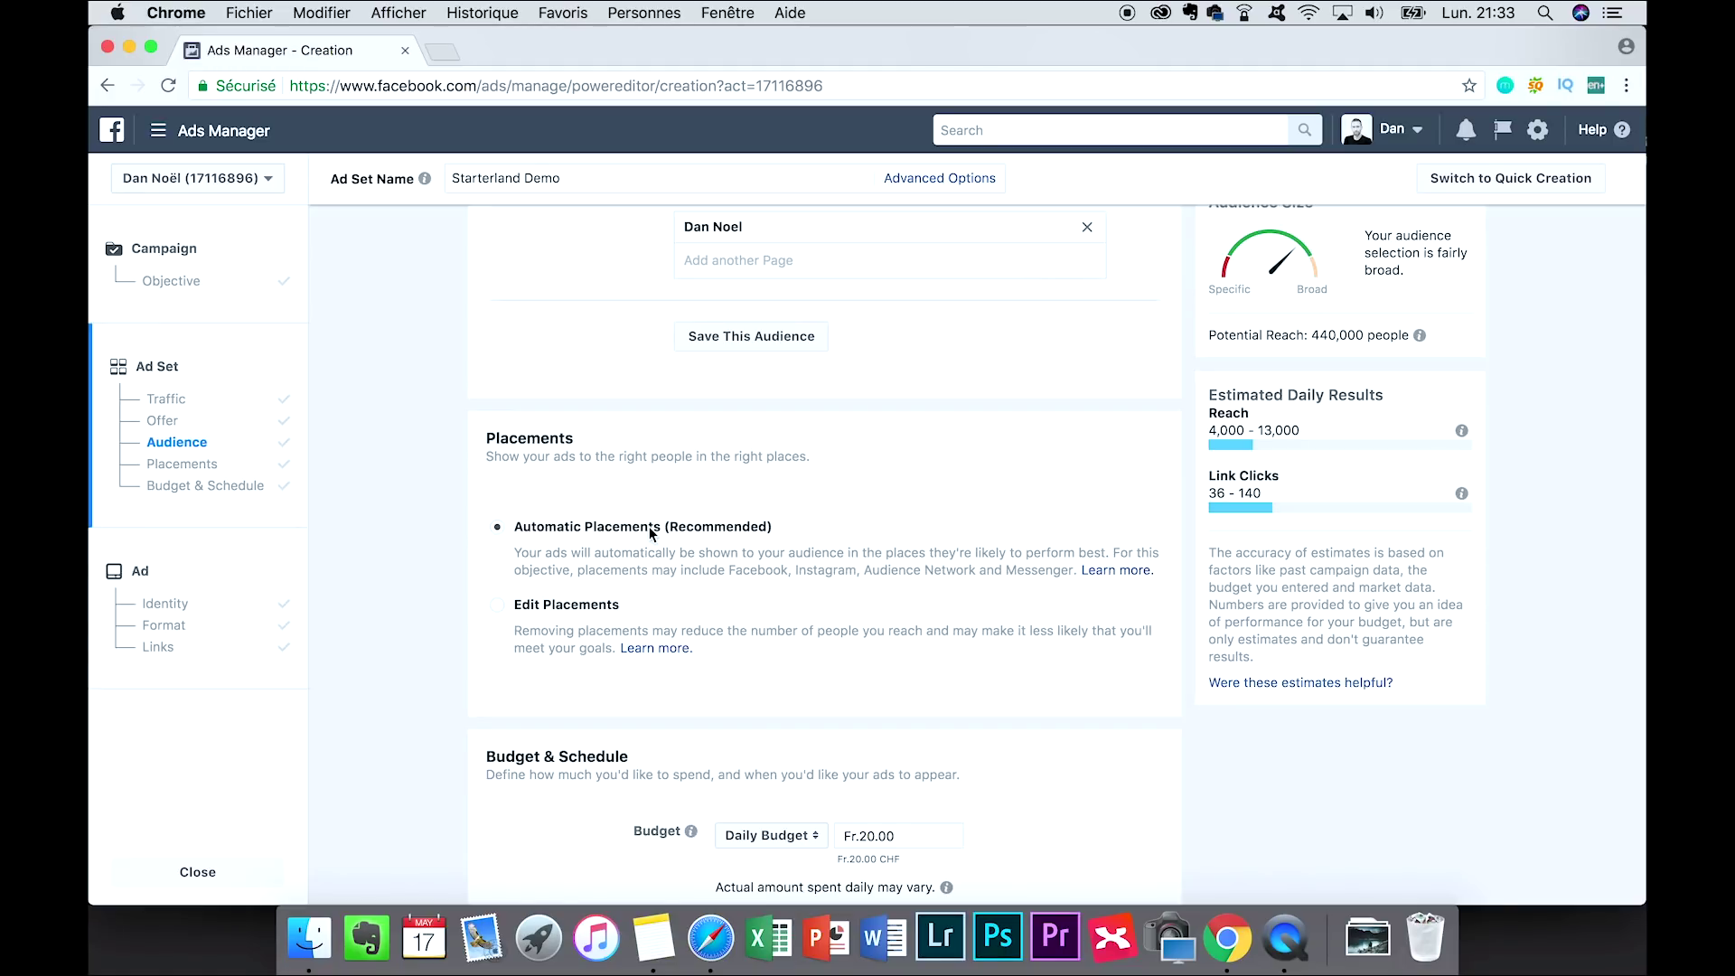
left_click(496, 616)
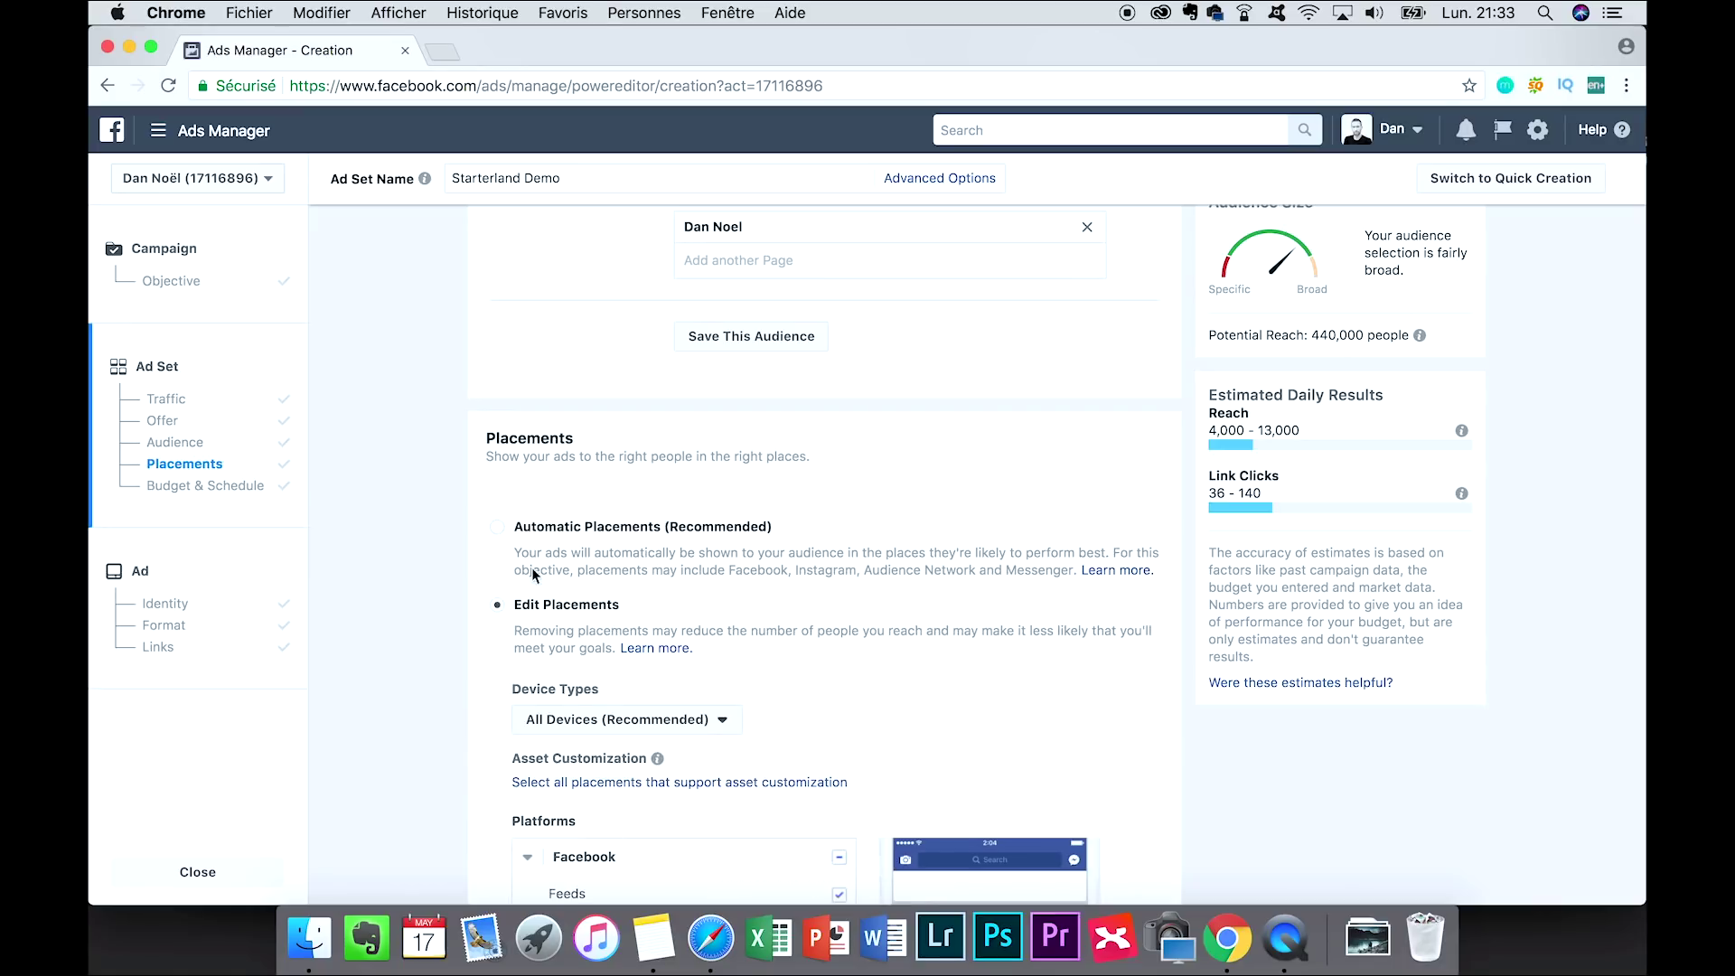
- Remove the Facebook, Audience Network and Messenger platforms from the placements, leaving only the Instagram feed
scroll(642, 527, "down", 3)
scroll(642, 519, "down", 5)
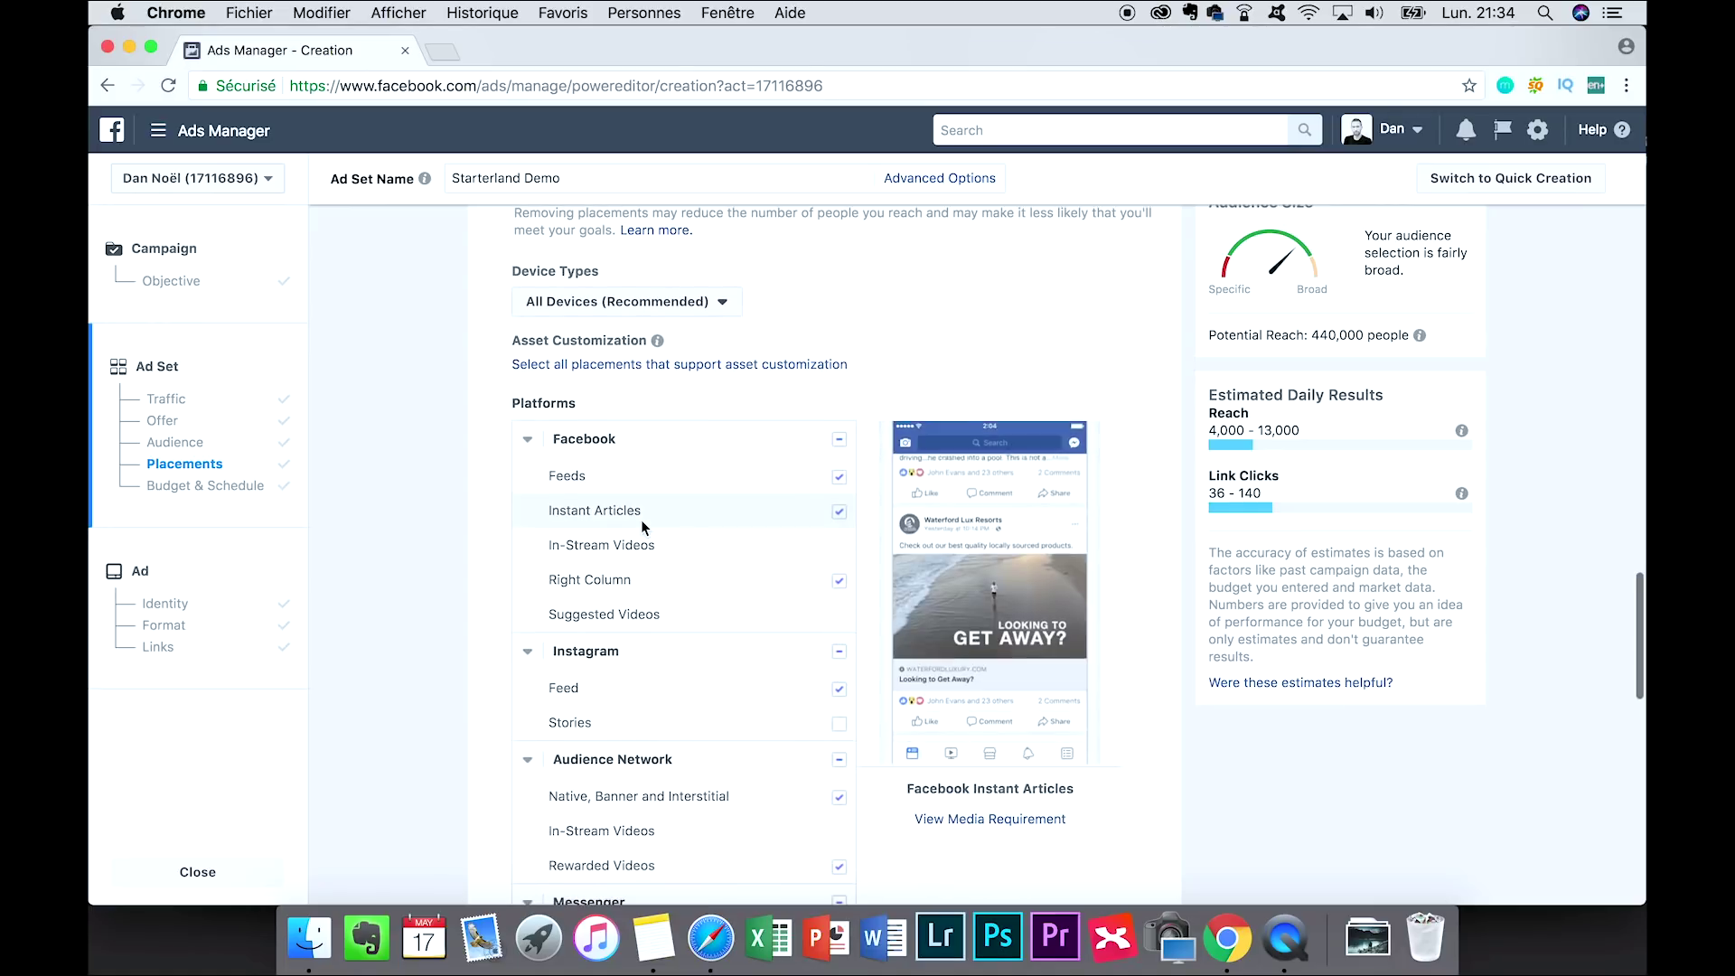
scroll(642, 528, "up", 3)
scroll(642, 522, "down", 3)
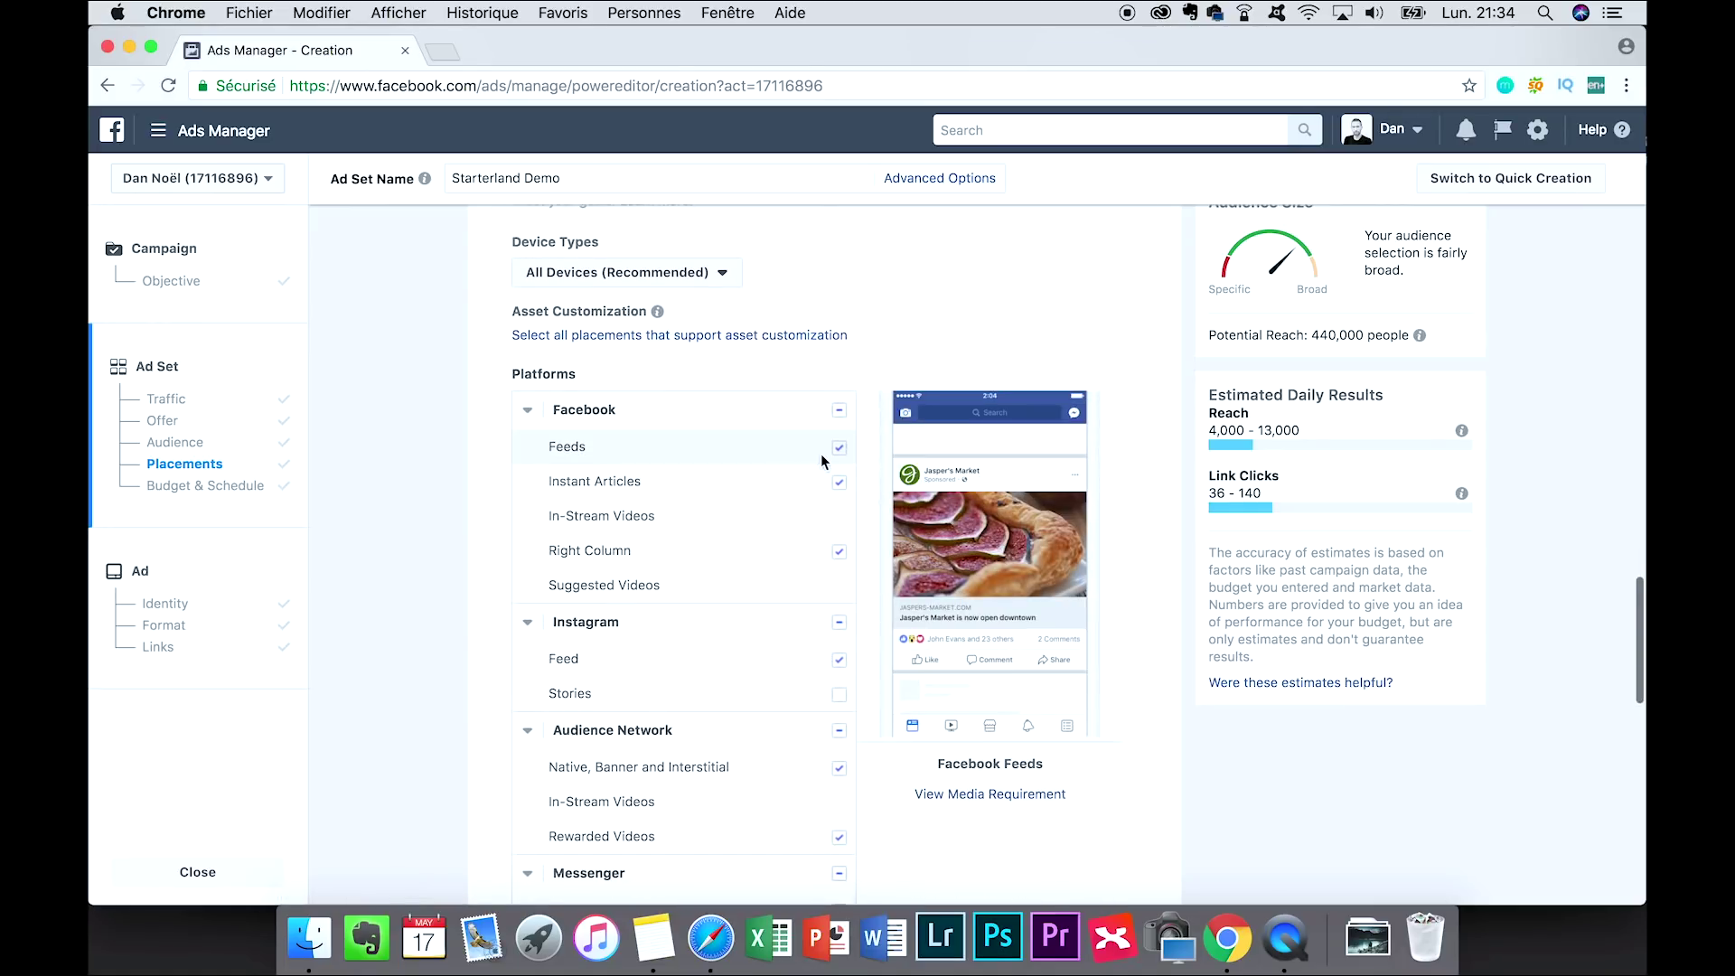
left_click(840, 412)
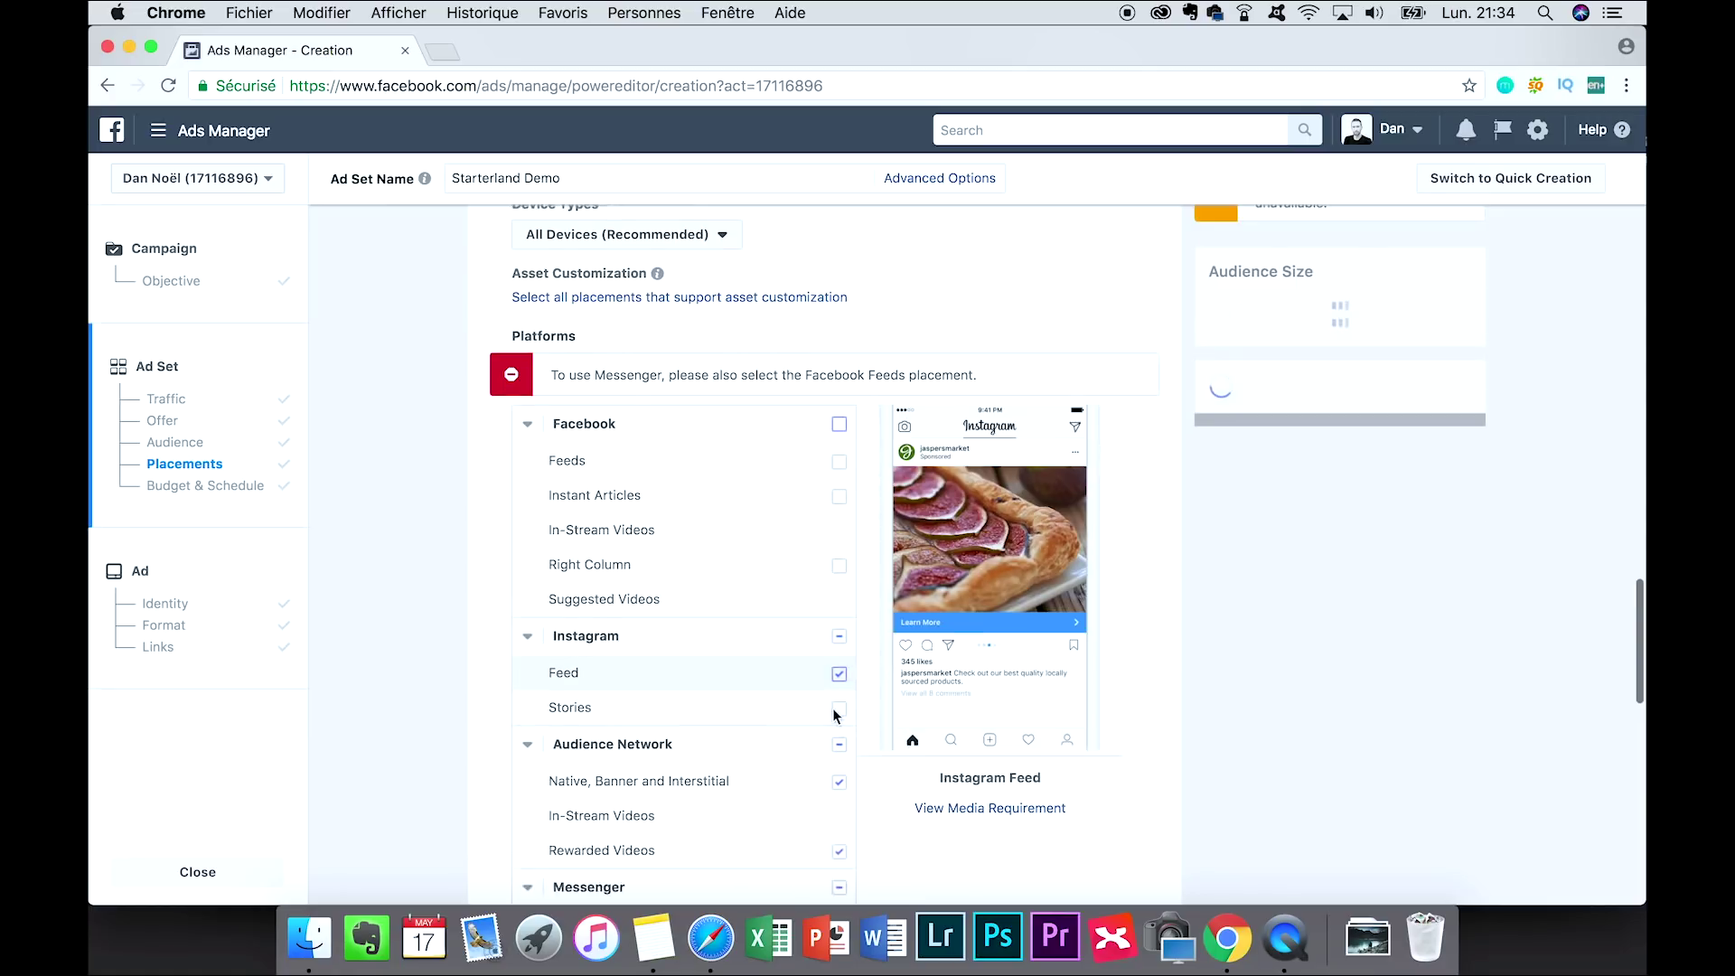
scroll(839, 714, "down", 2)
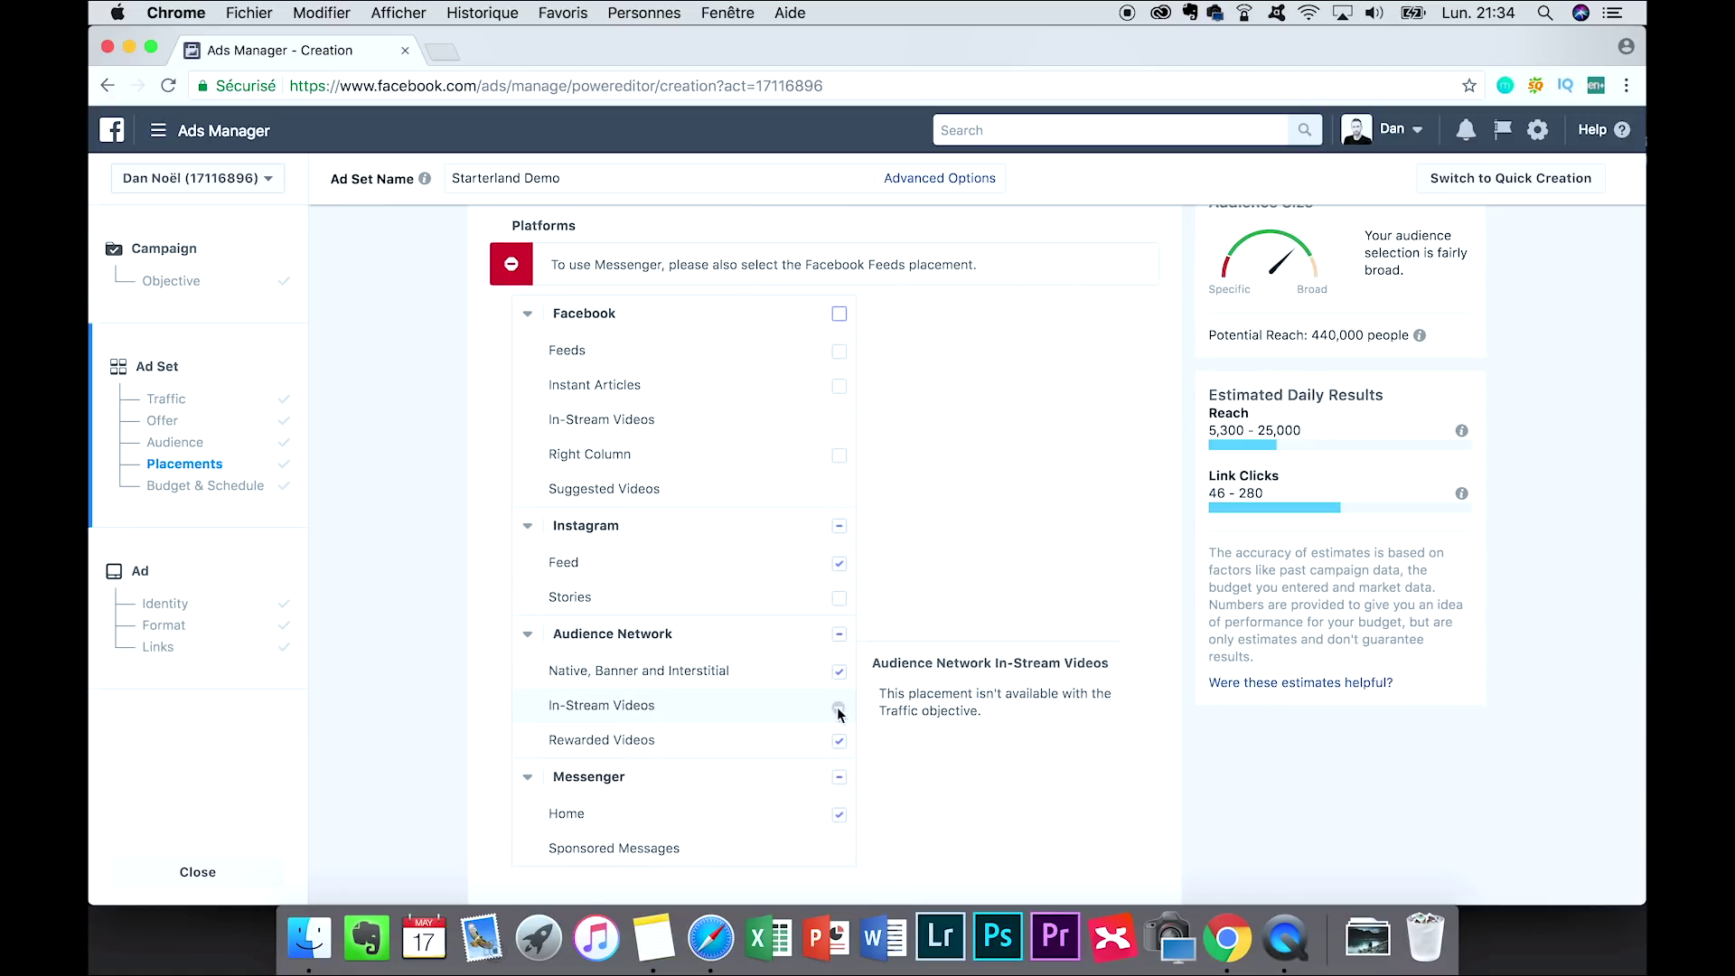
left_click(839, 635)
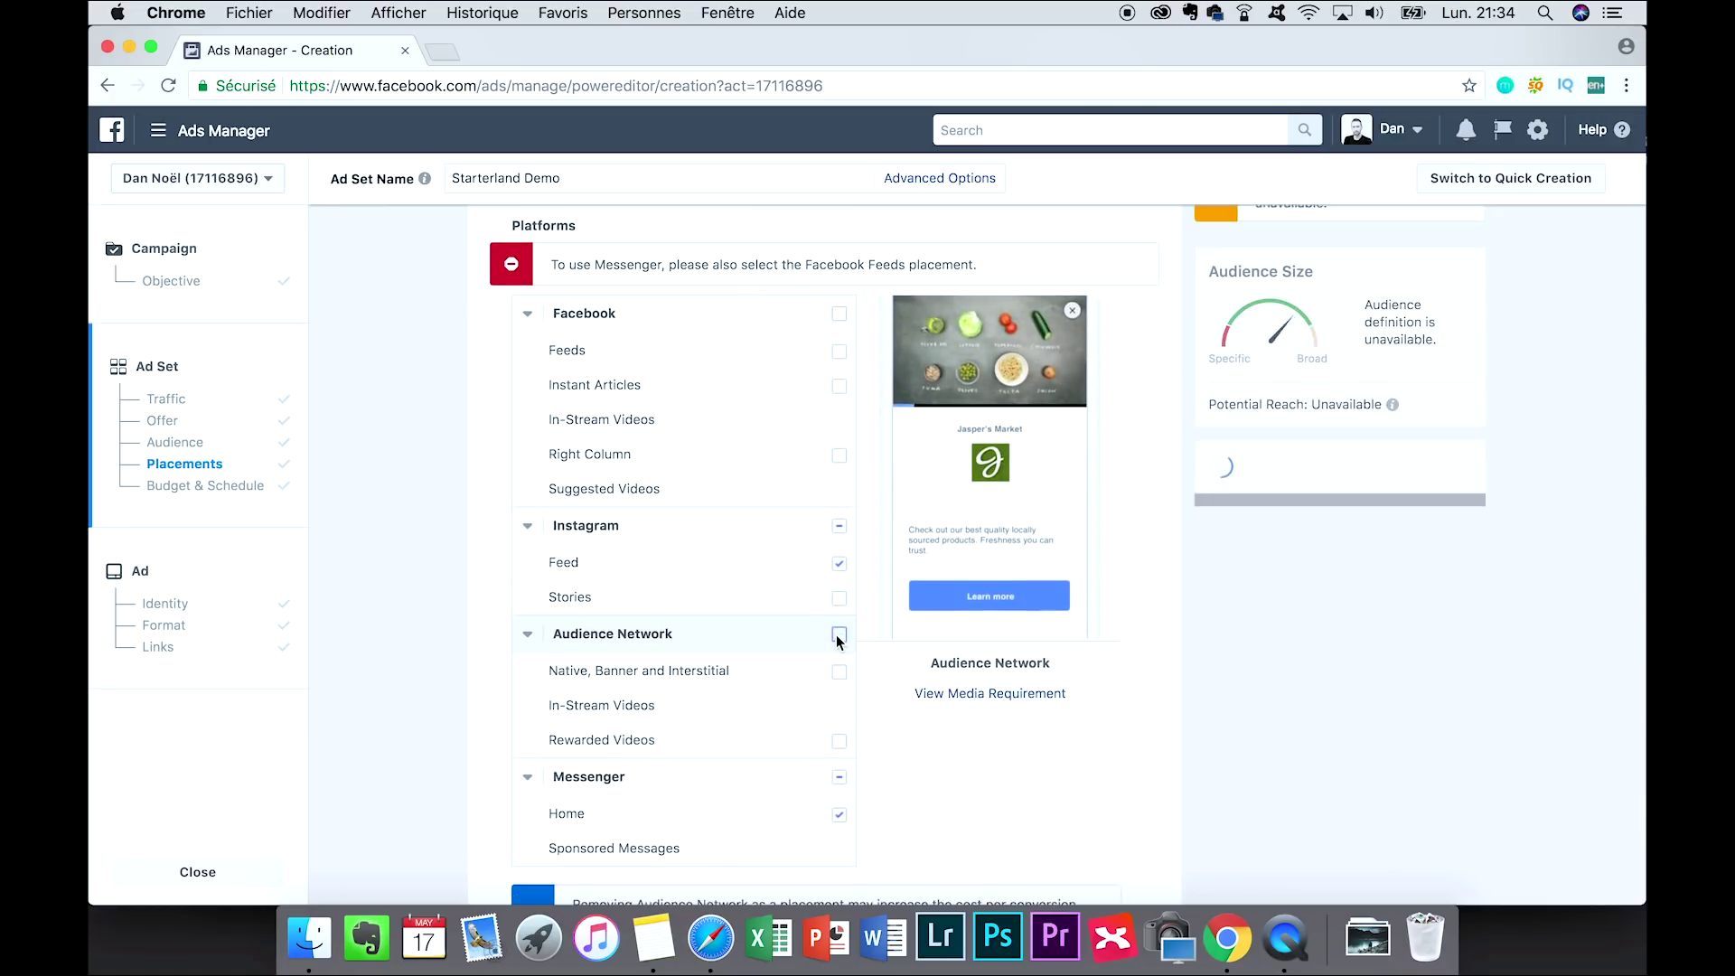
left_click(839, 779)
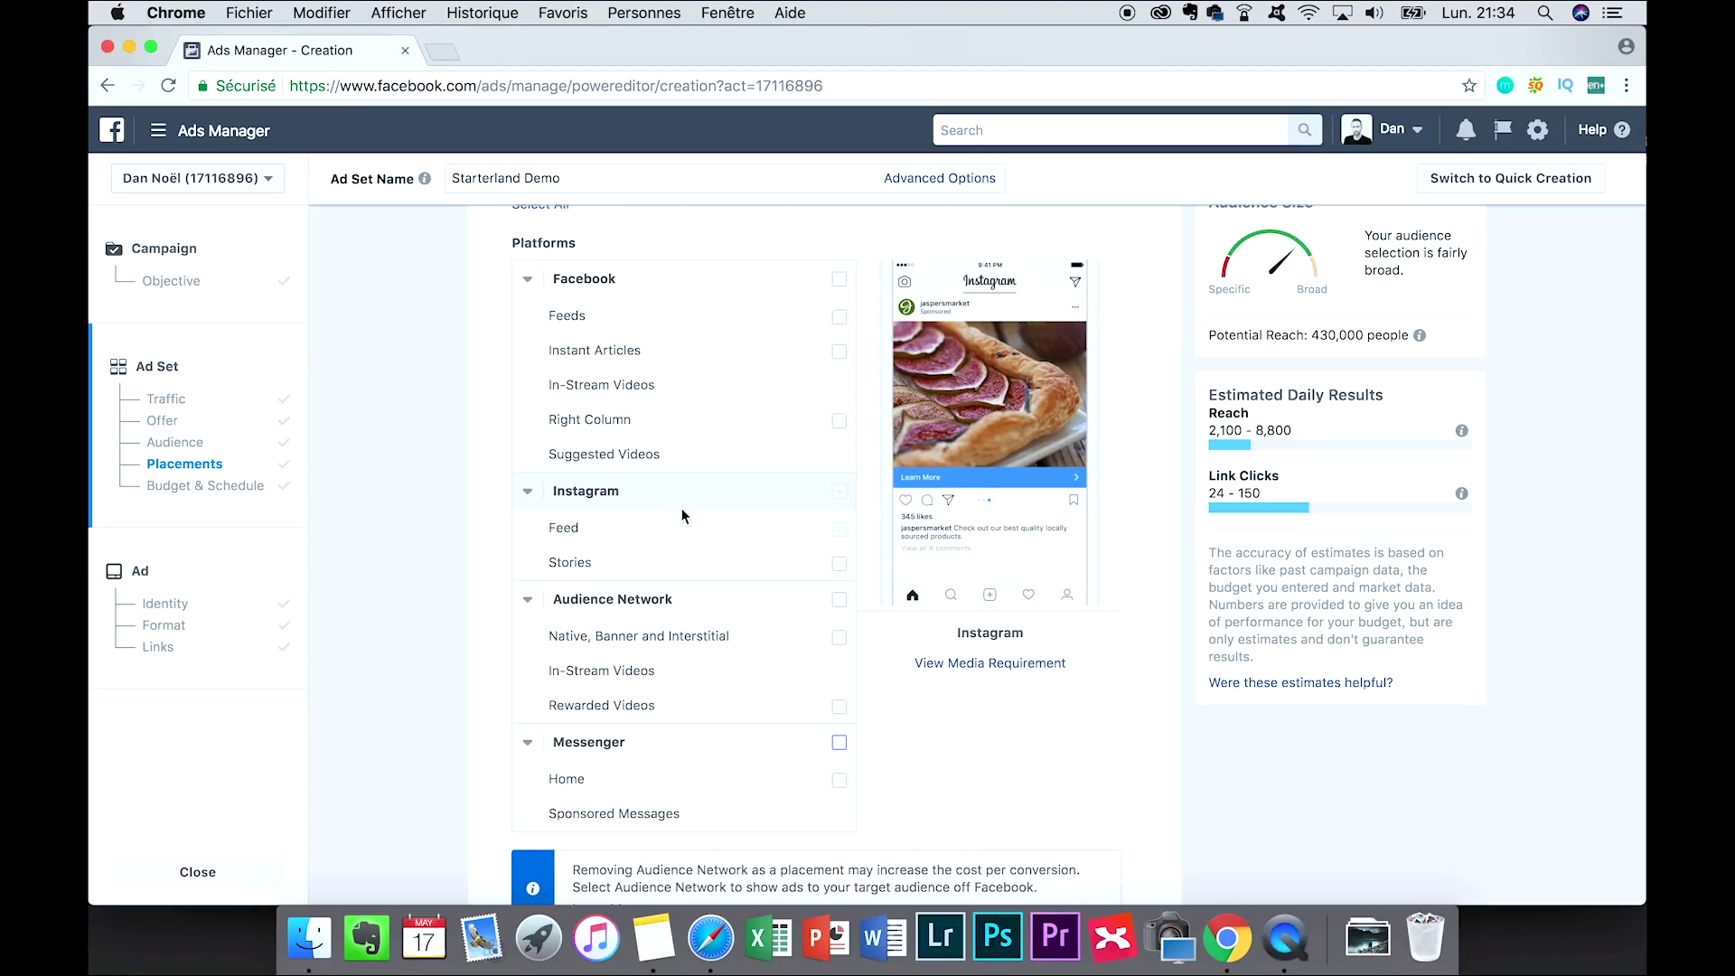
- Change the ad set's budget type to Lifetime Budget with an amount of Fr.50.00
scroll(741, 538, "down", 1)
scroll(743, 542, "down", 6)
scroll(743, 543, "down", 5)
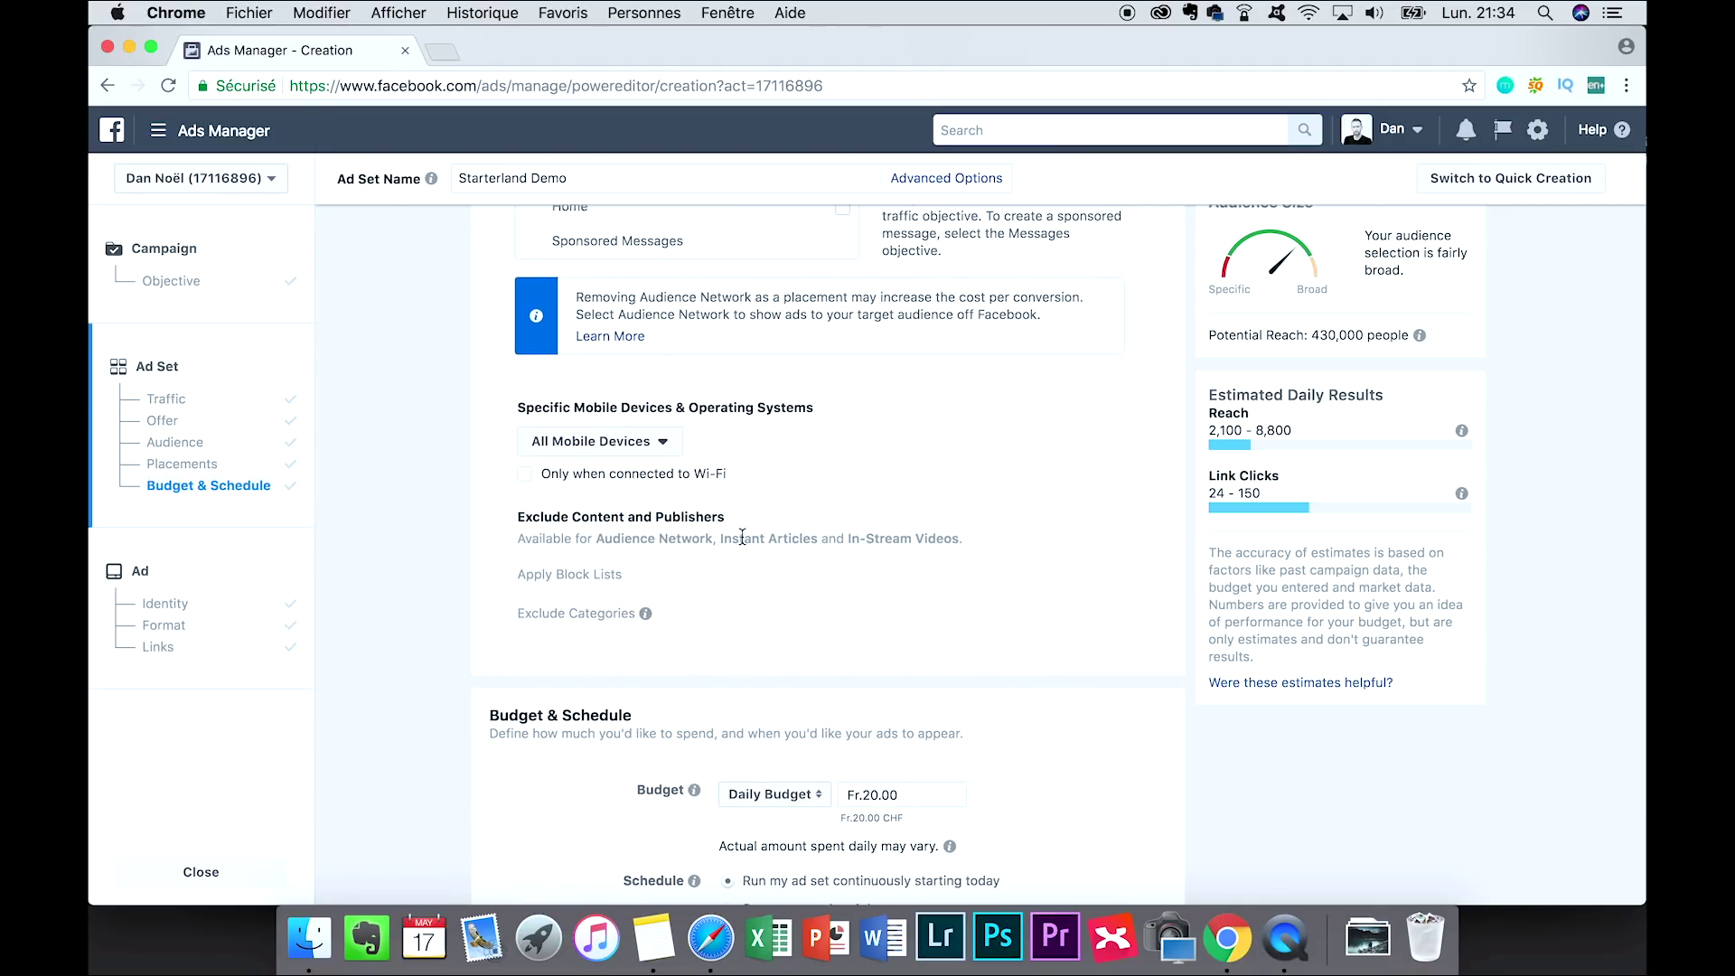
scroll(741, 538, "down", 5)
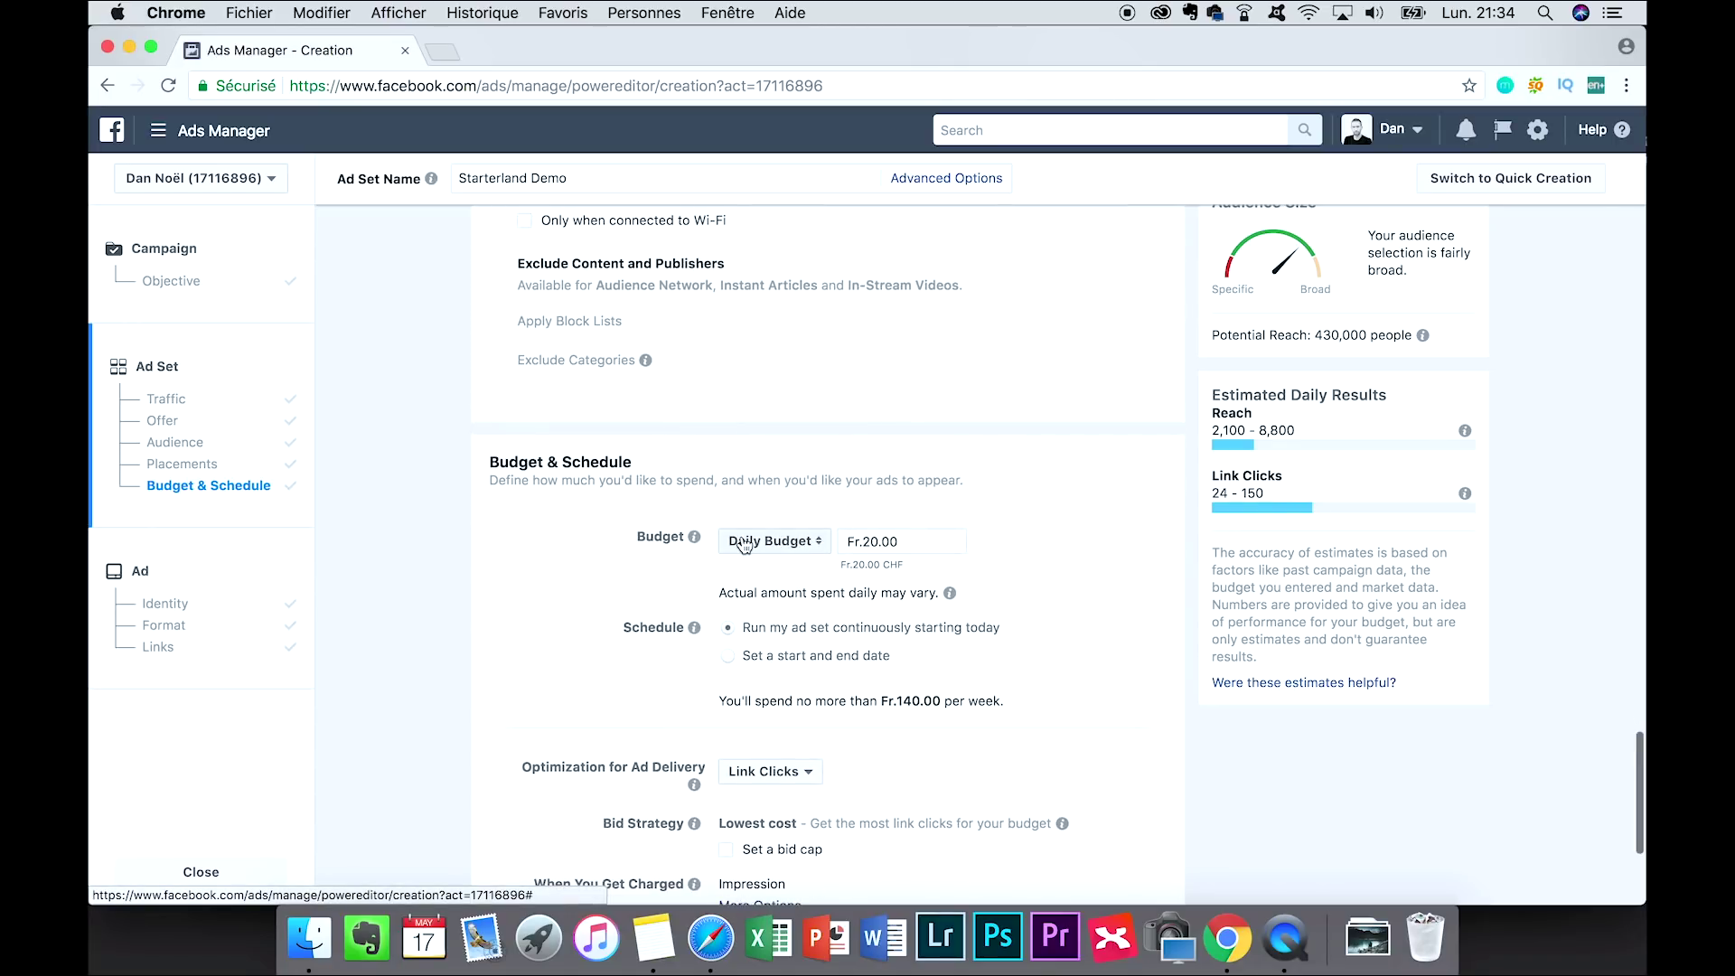
scroll(743, 543, "down", 2)
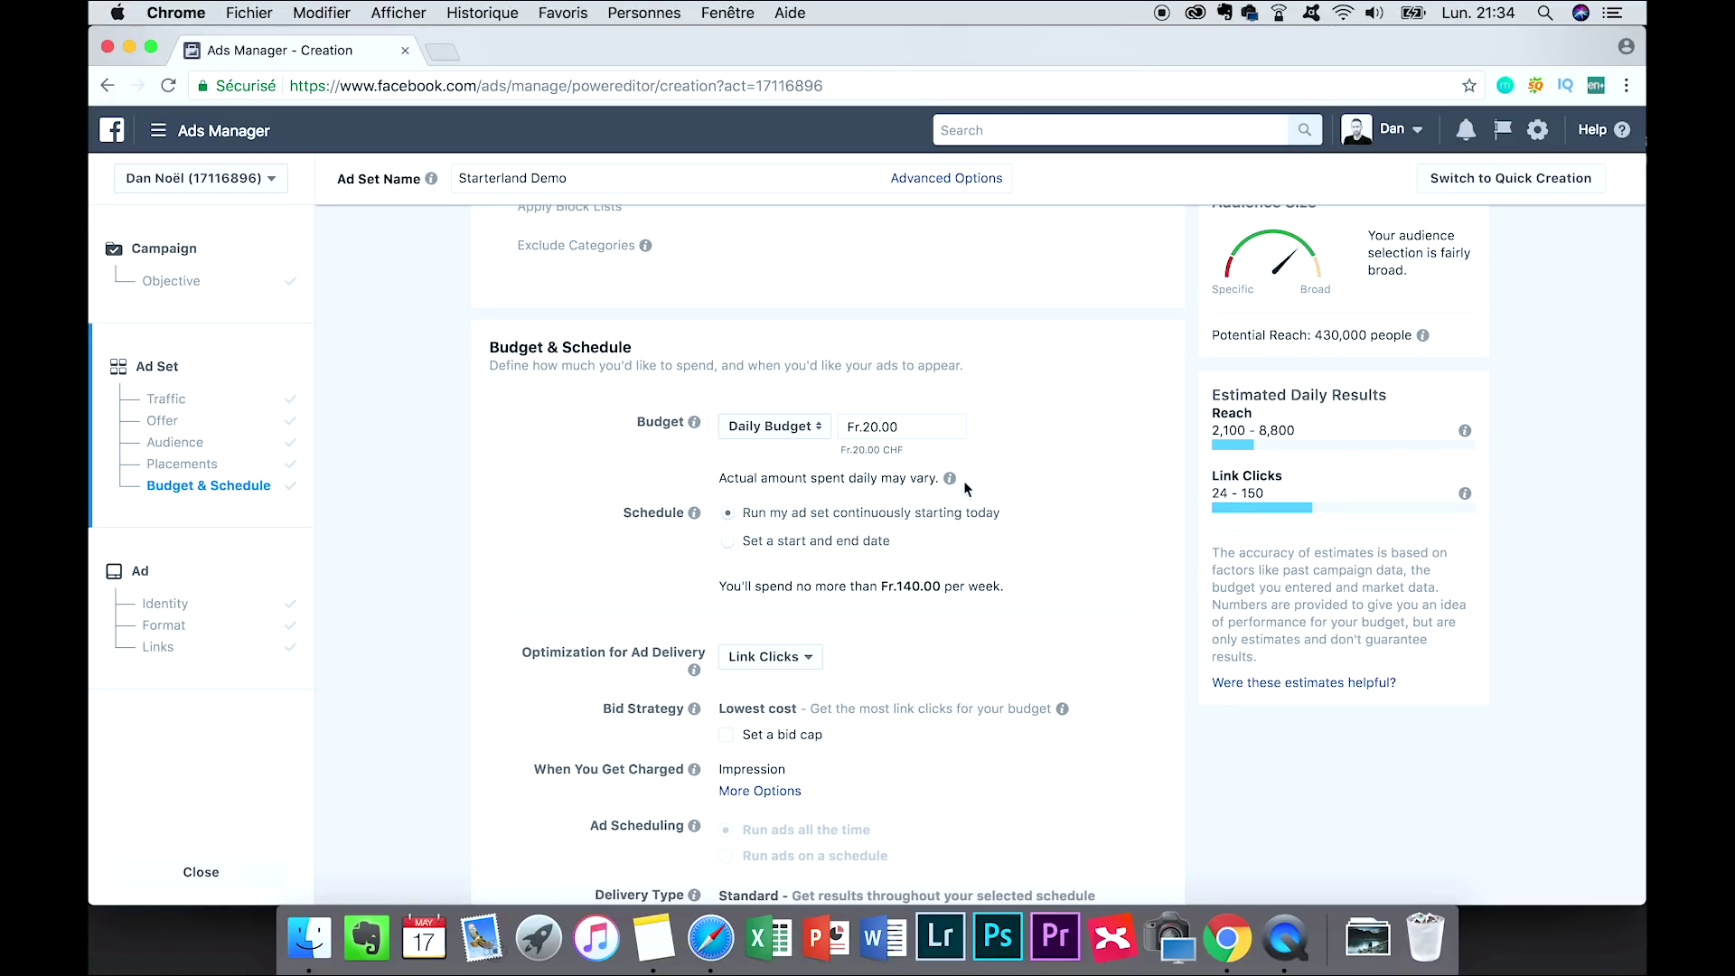
scroll(1060, 370, "down", 1)
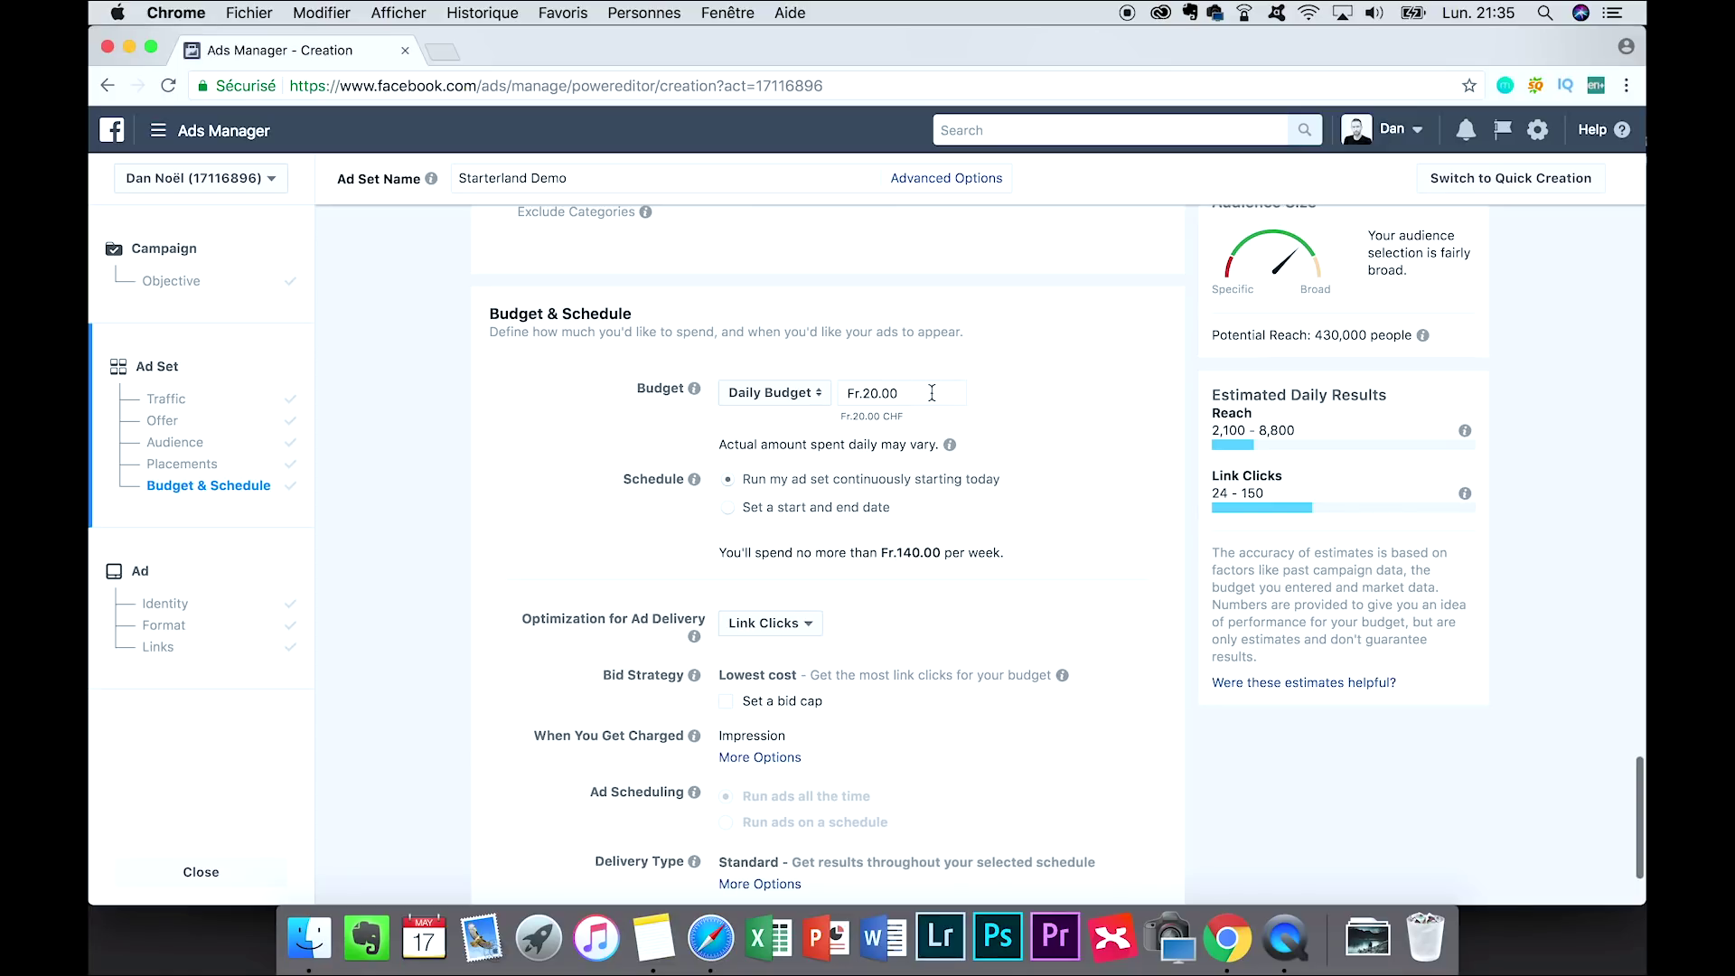
left_click(824, 398)
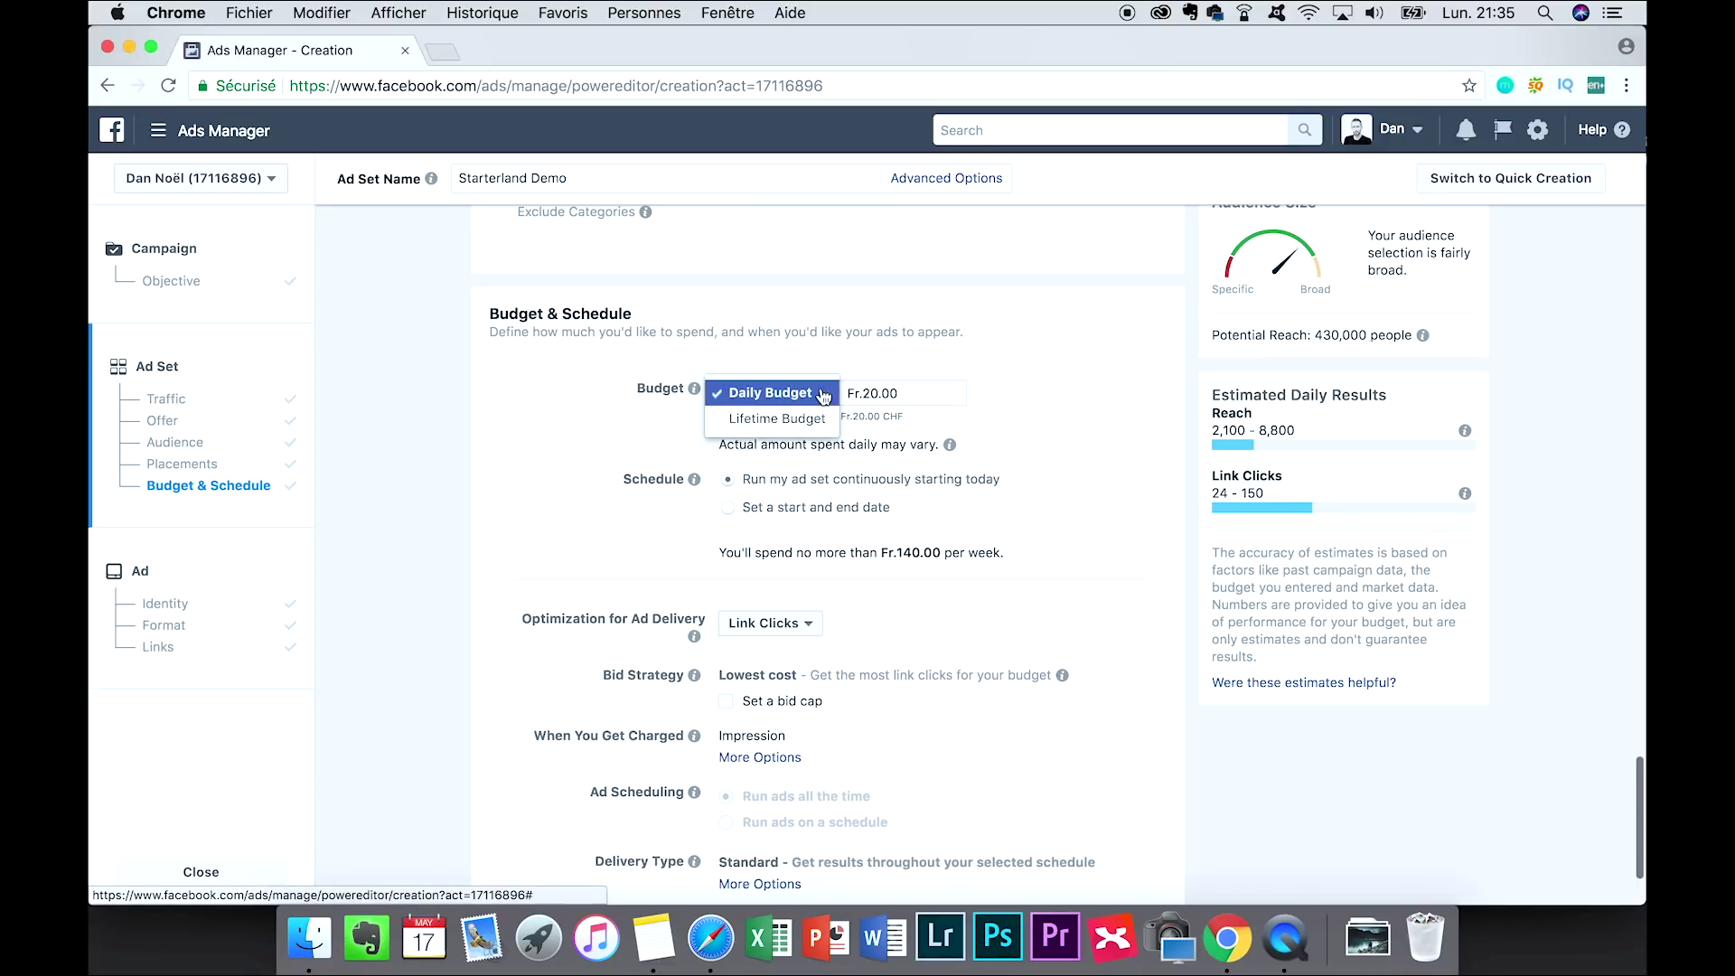
left_click(795, 423)
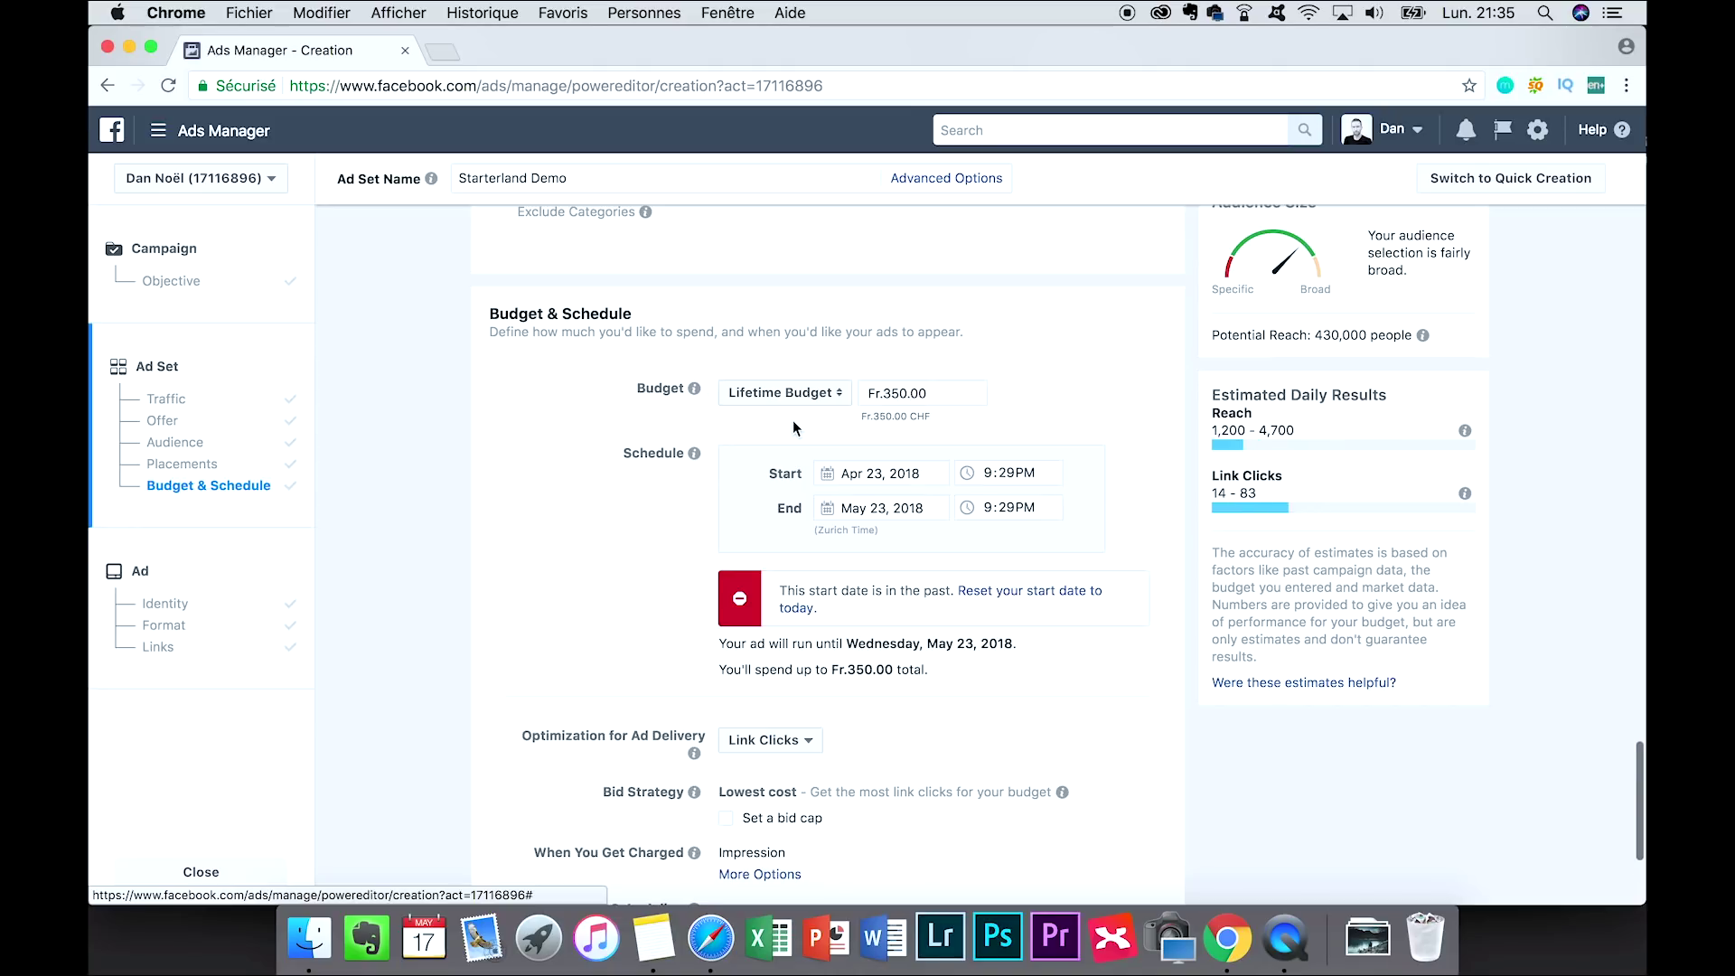
left_click(938, 393)
type("50")
left_click(1064, 400)
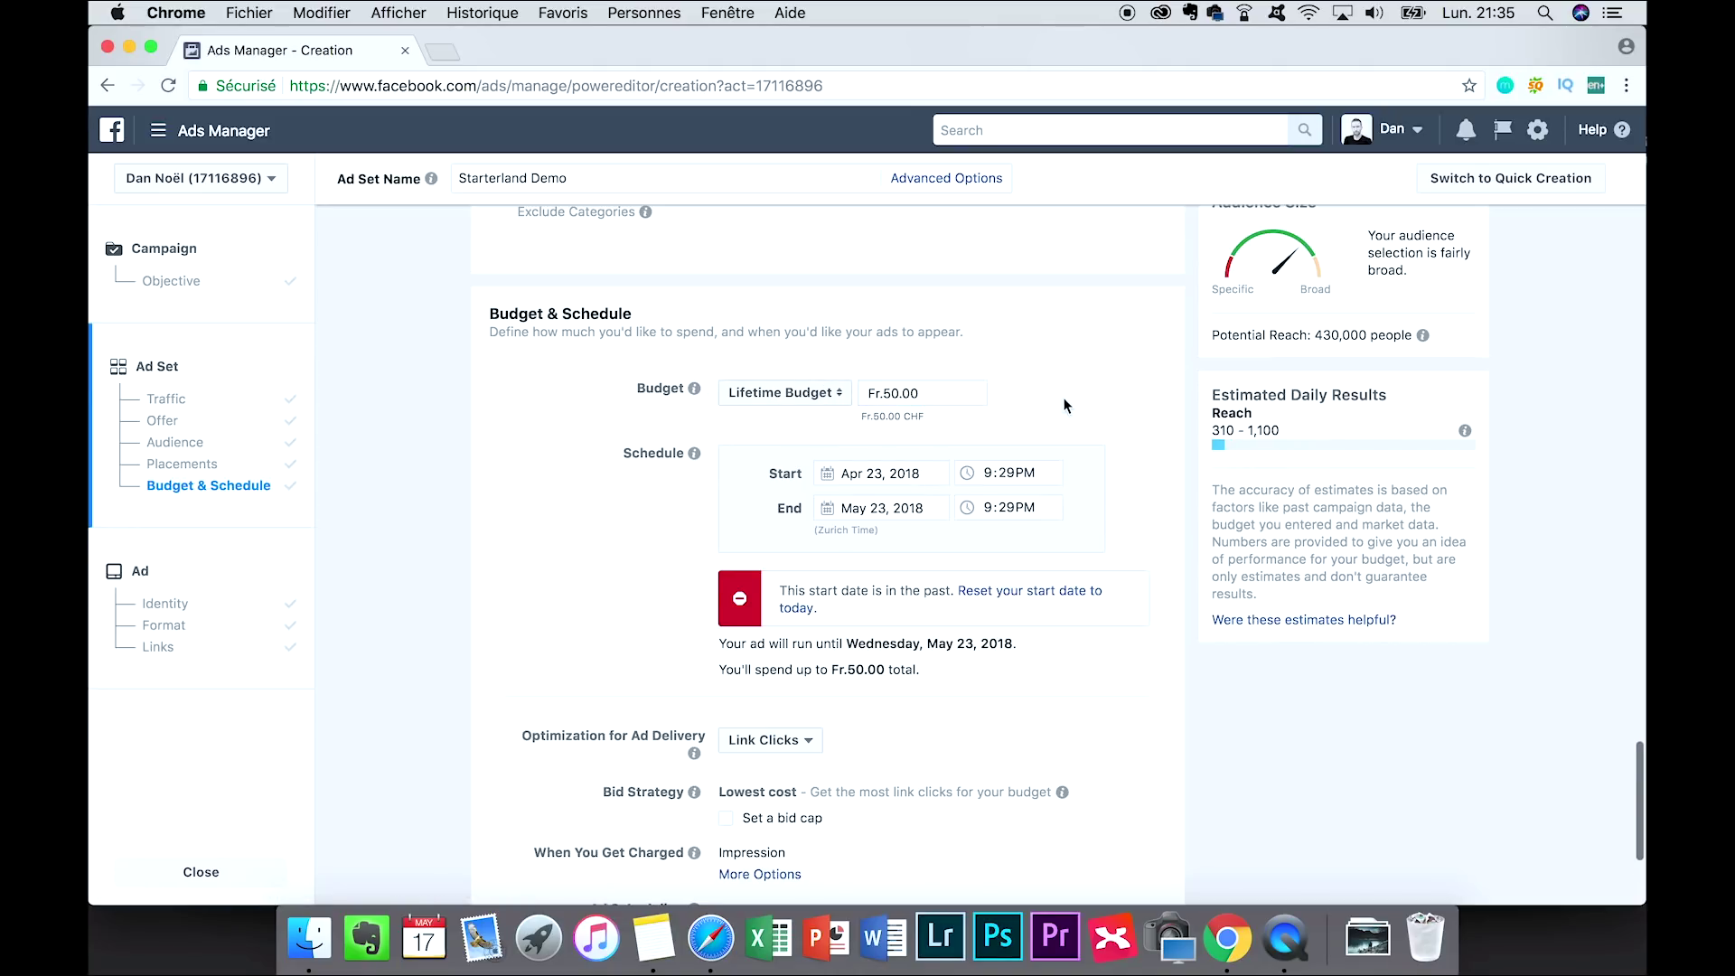
- Schedule the ad set to start on April 24, 2018 and end on May 1, 2018
left_click(829, 479)
left_click(902, 659)
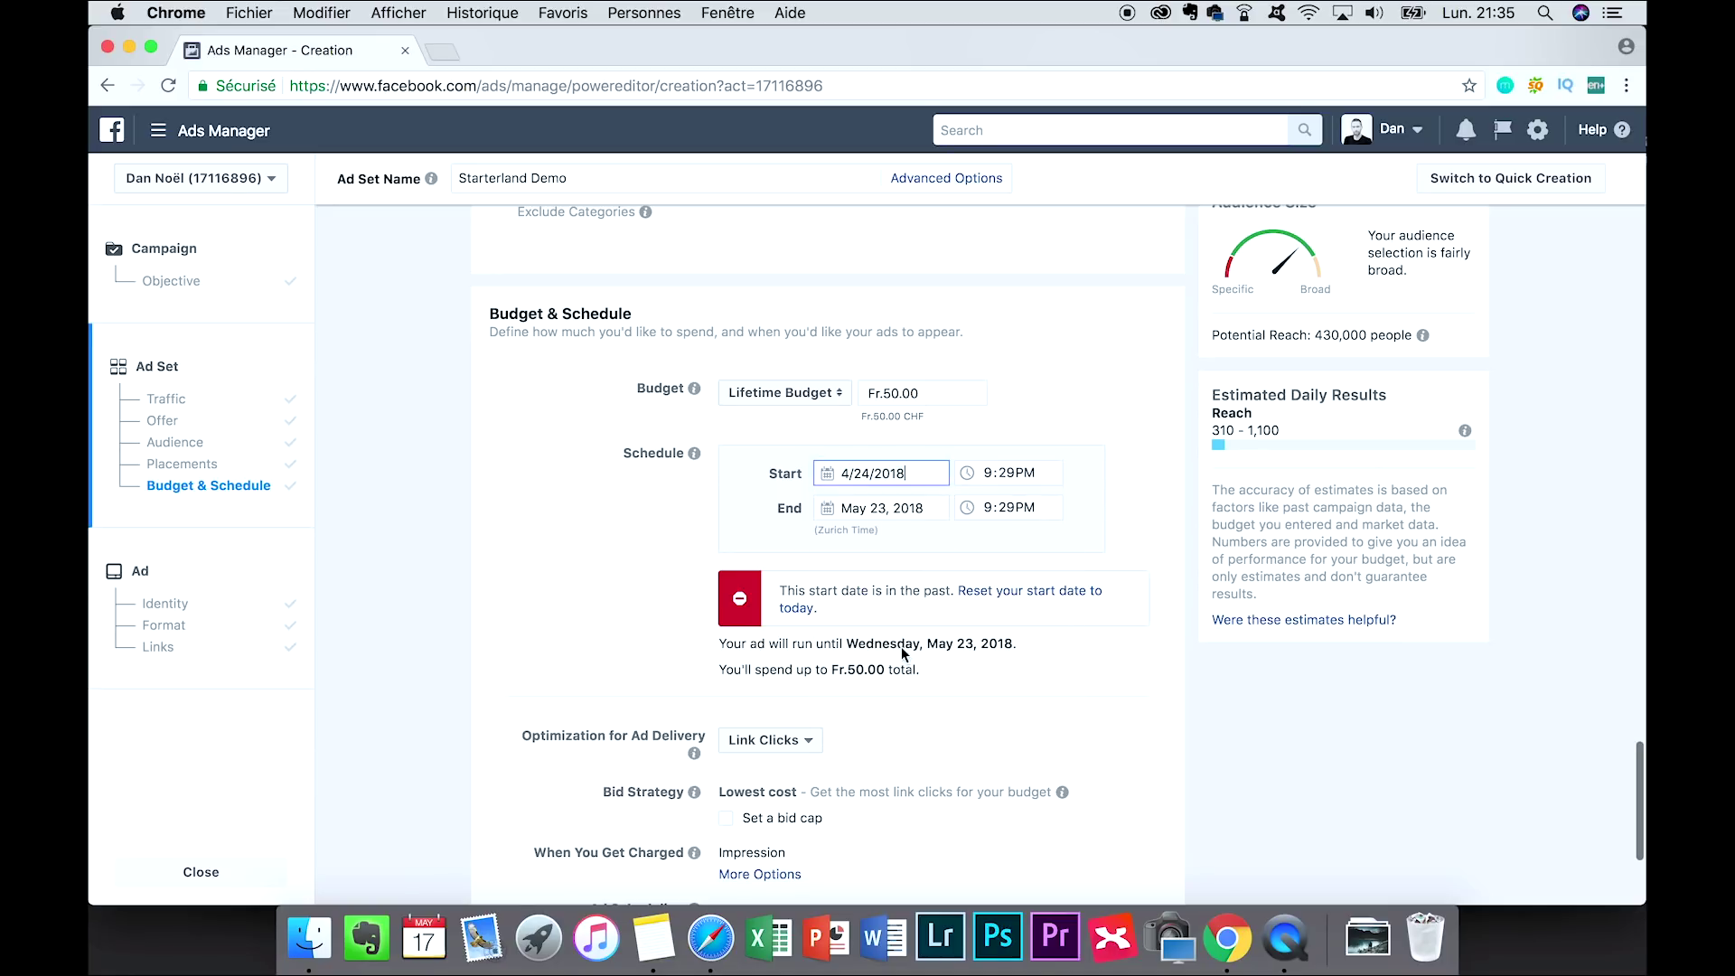
left_click(830, 509)
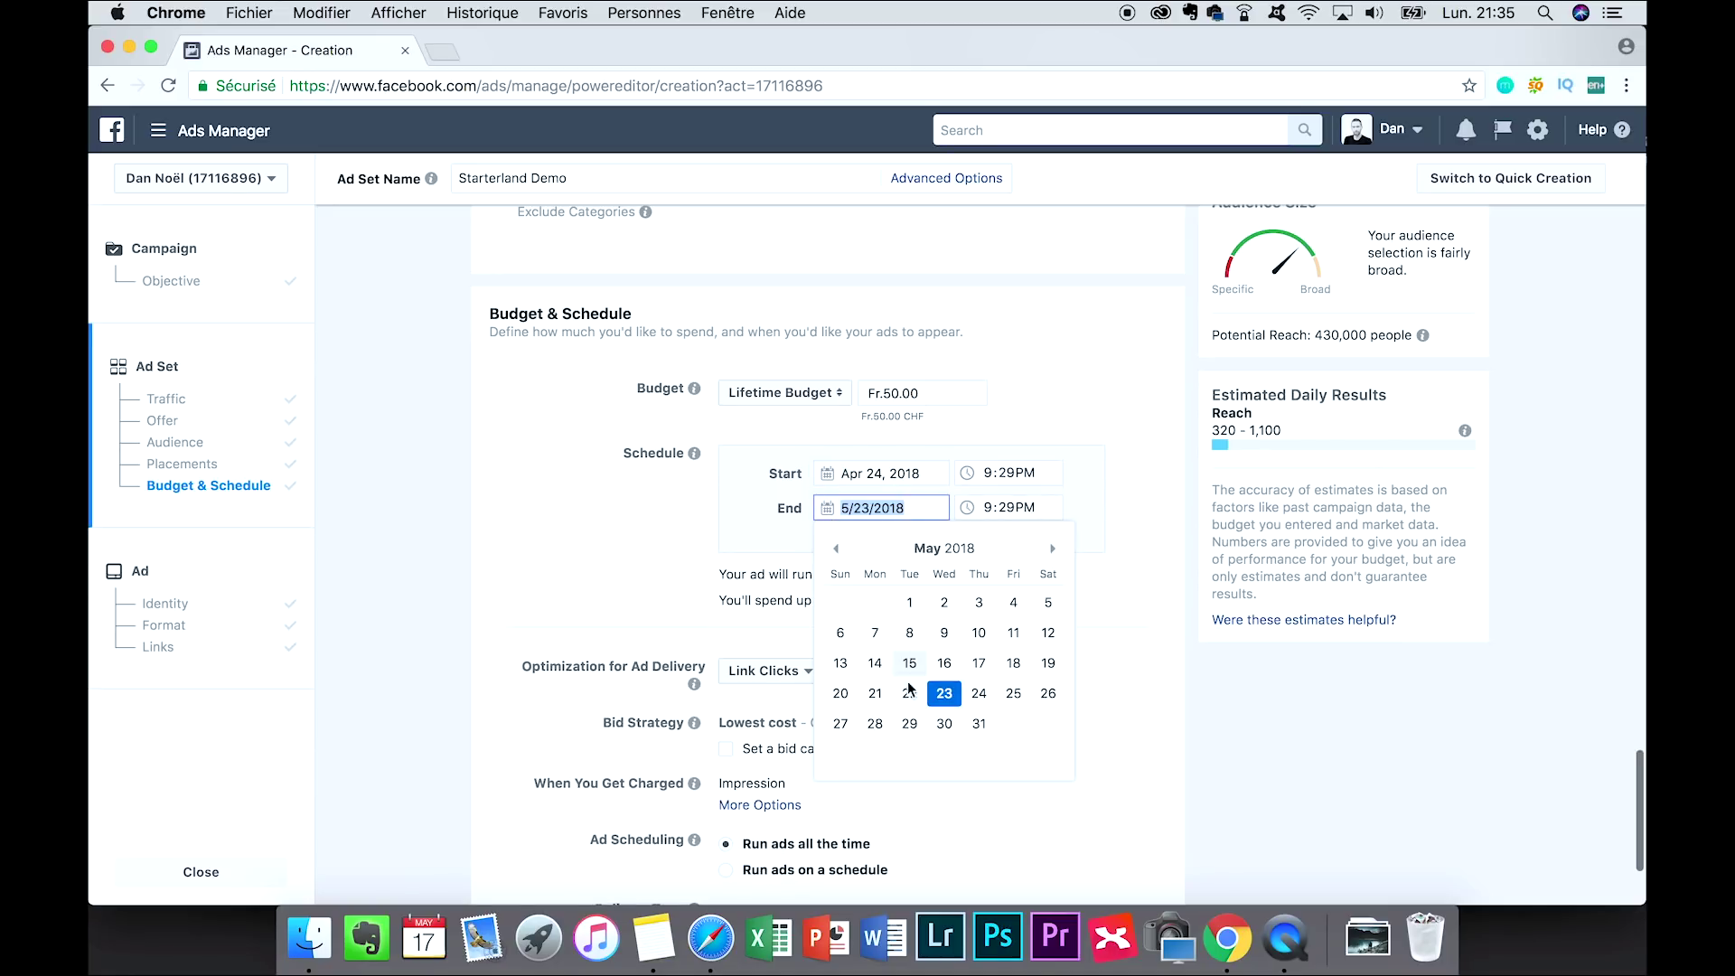
left_click(836, 549)
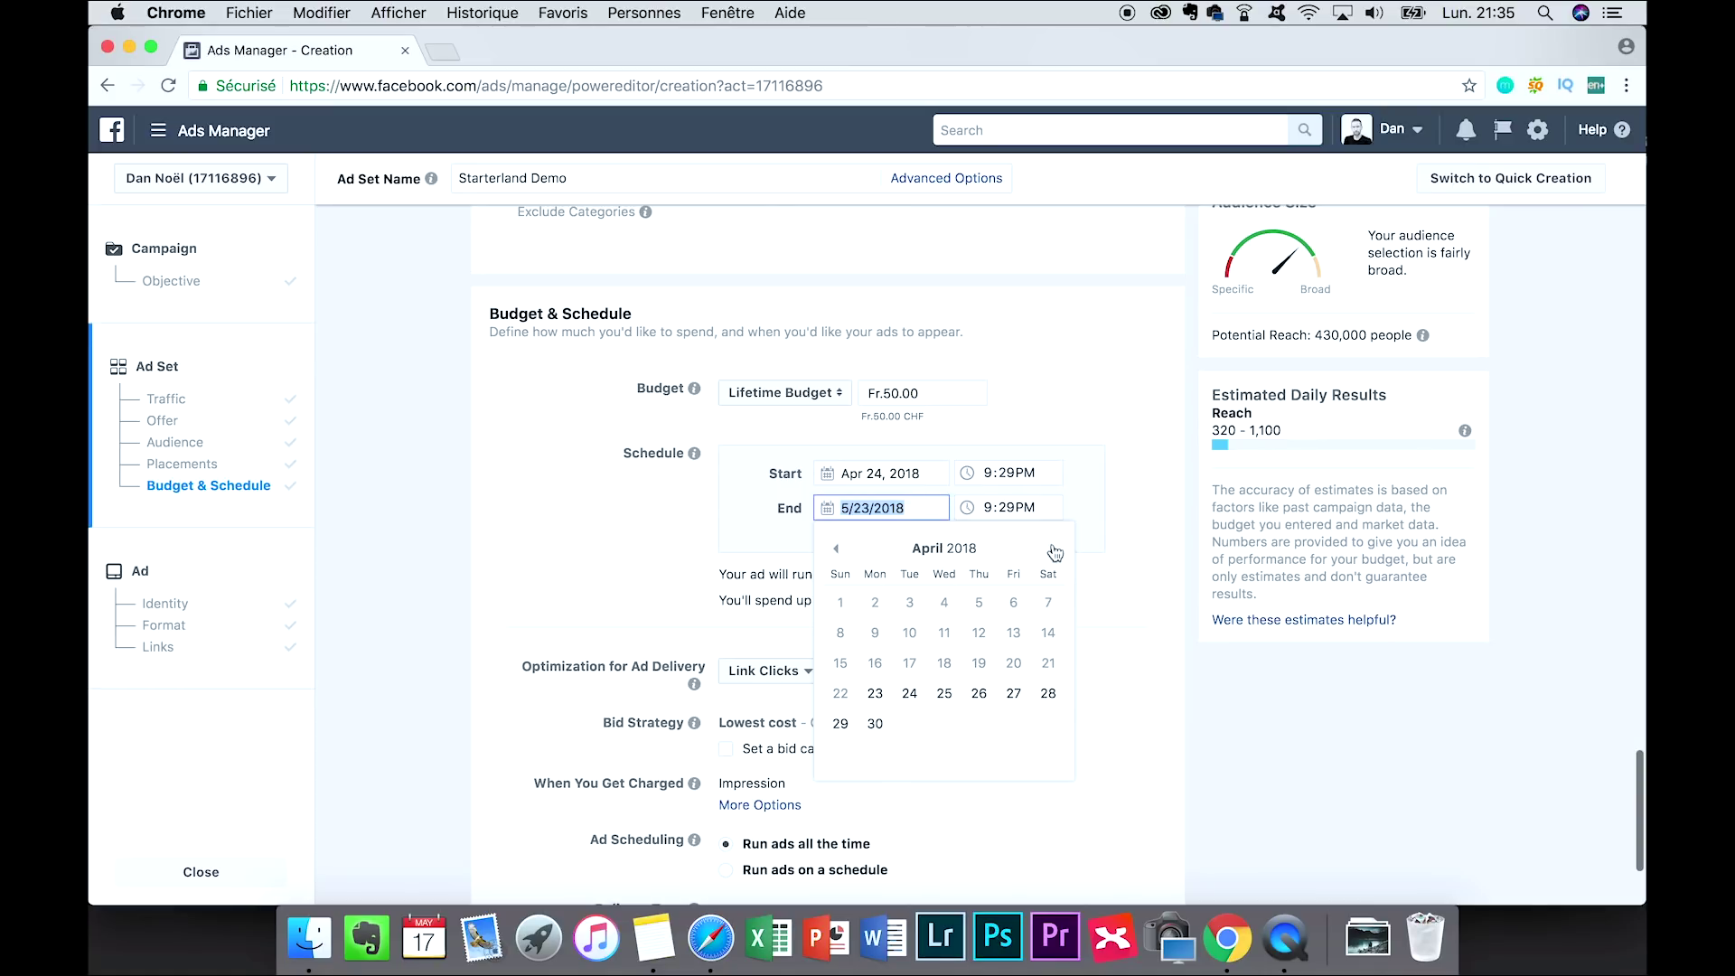
left_click(1052, 549)
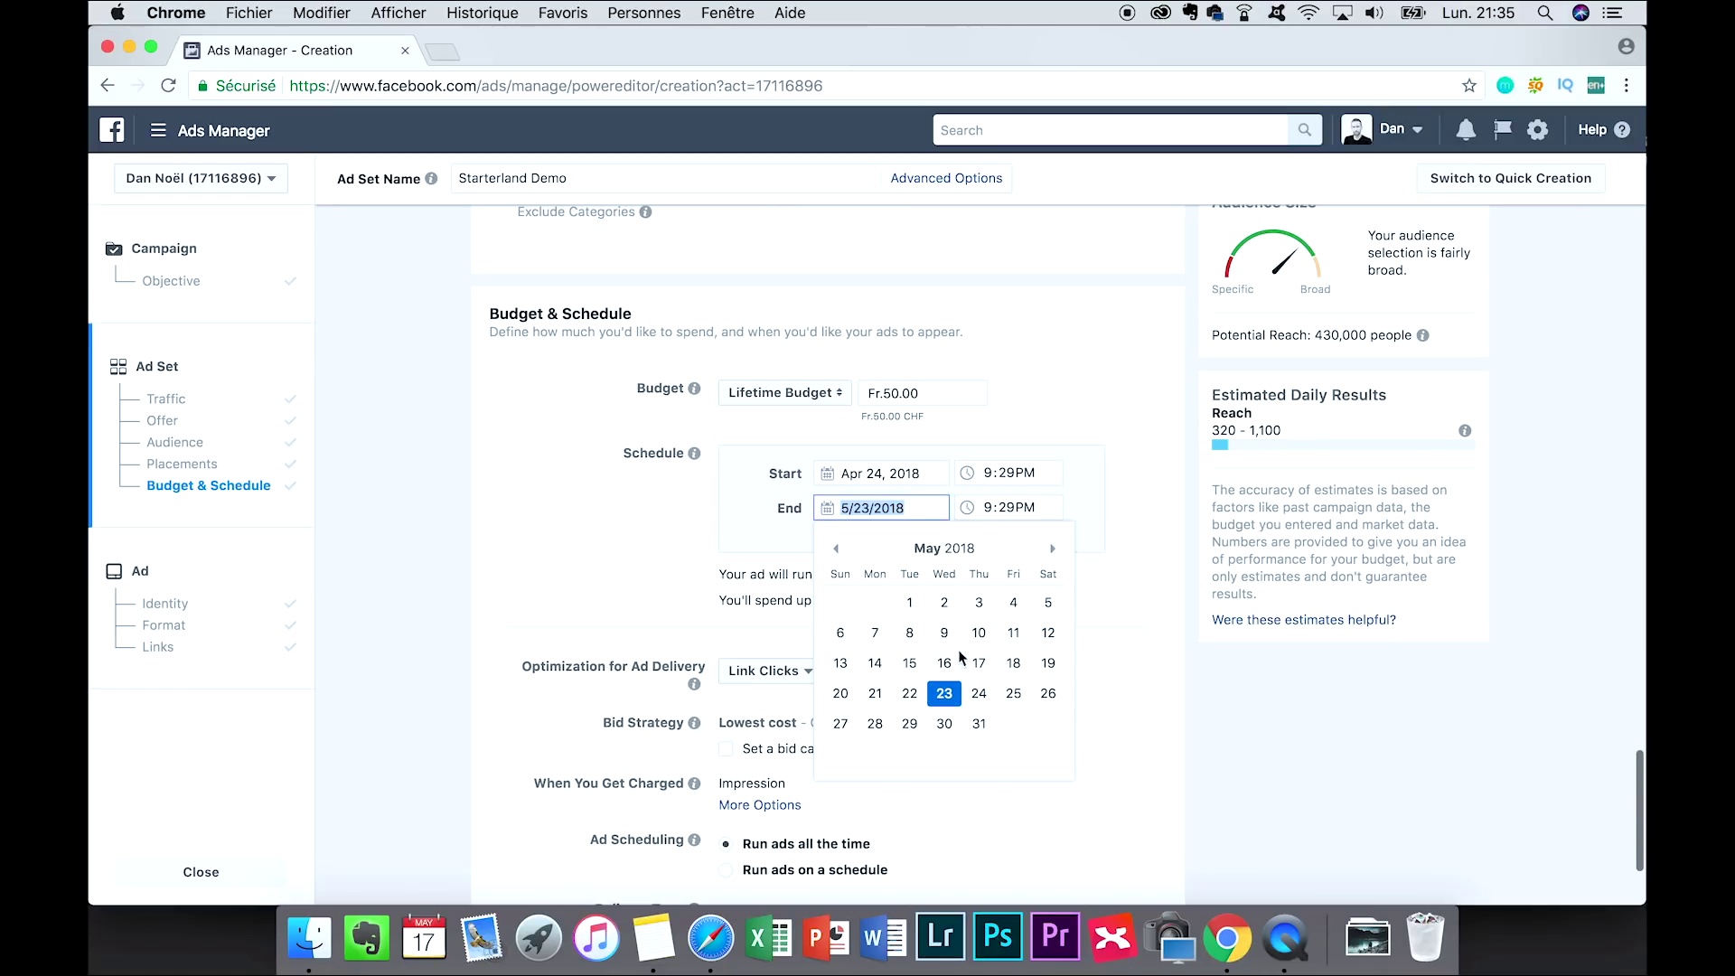
left_click(911, 606)
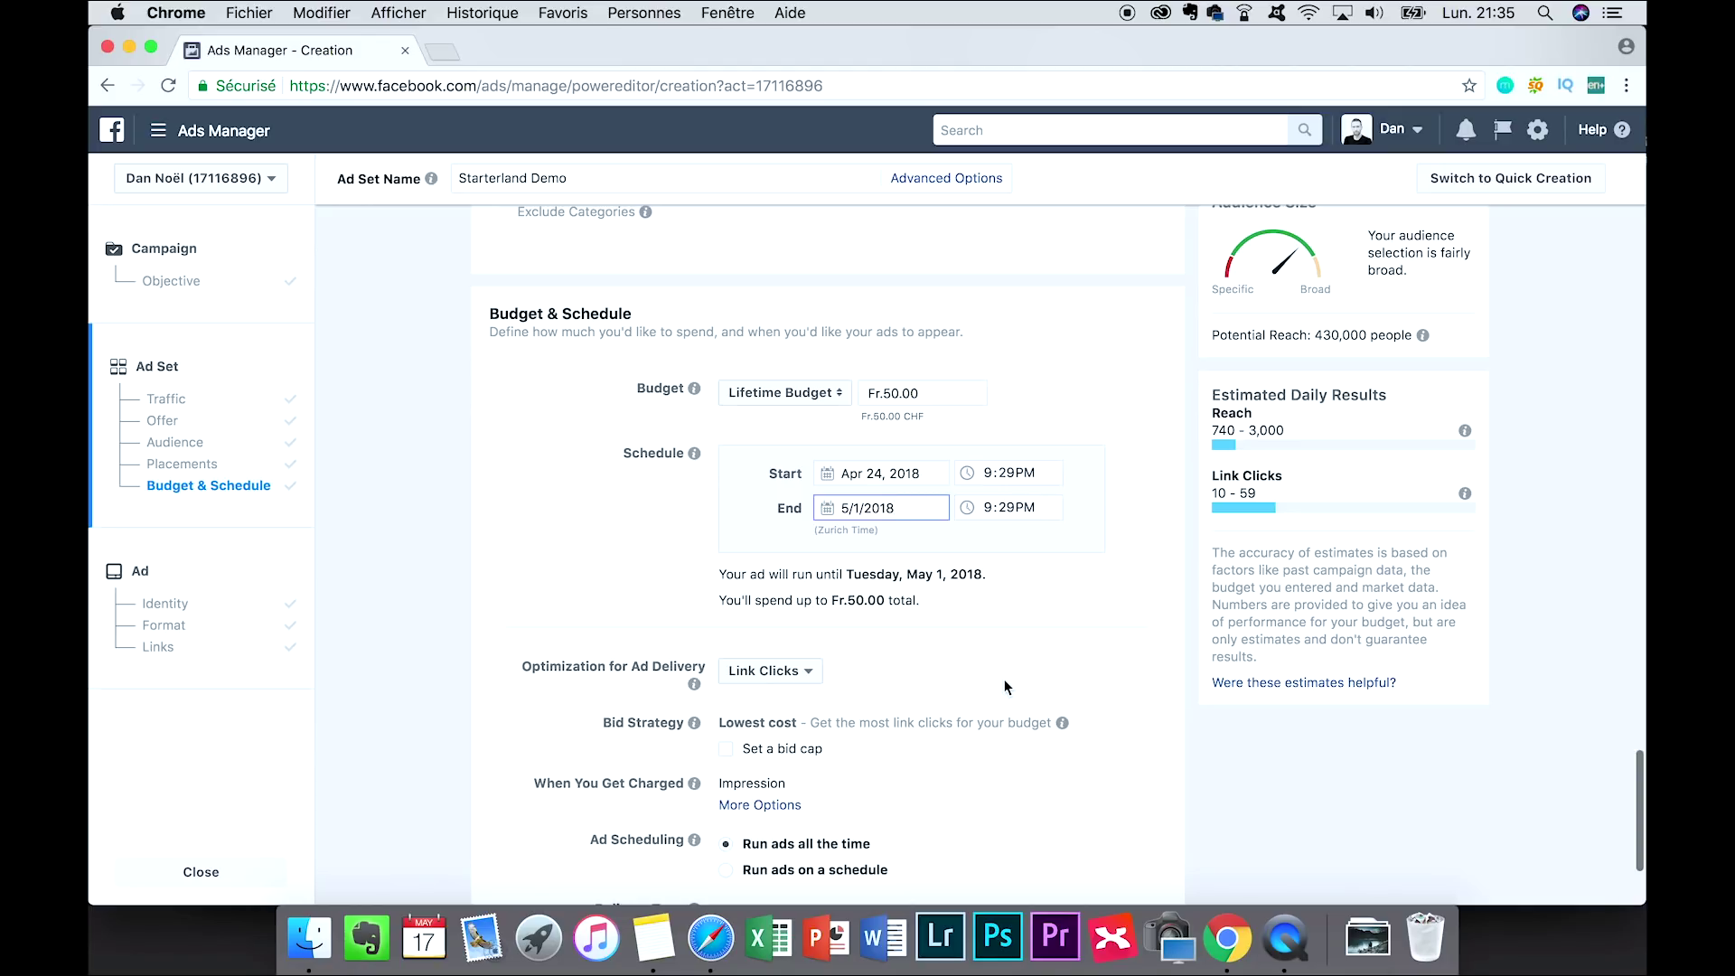
- Review the available ad delivery optimization options, keeping Link Clicks selected
scroll(1005, 687, "down", 3)
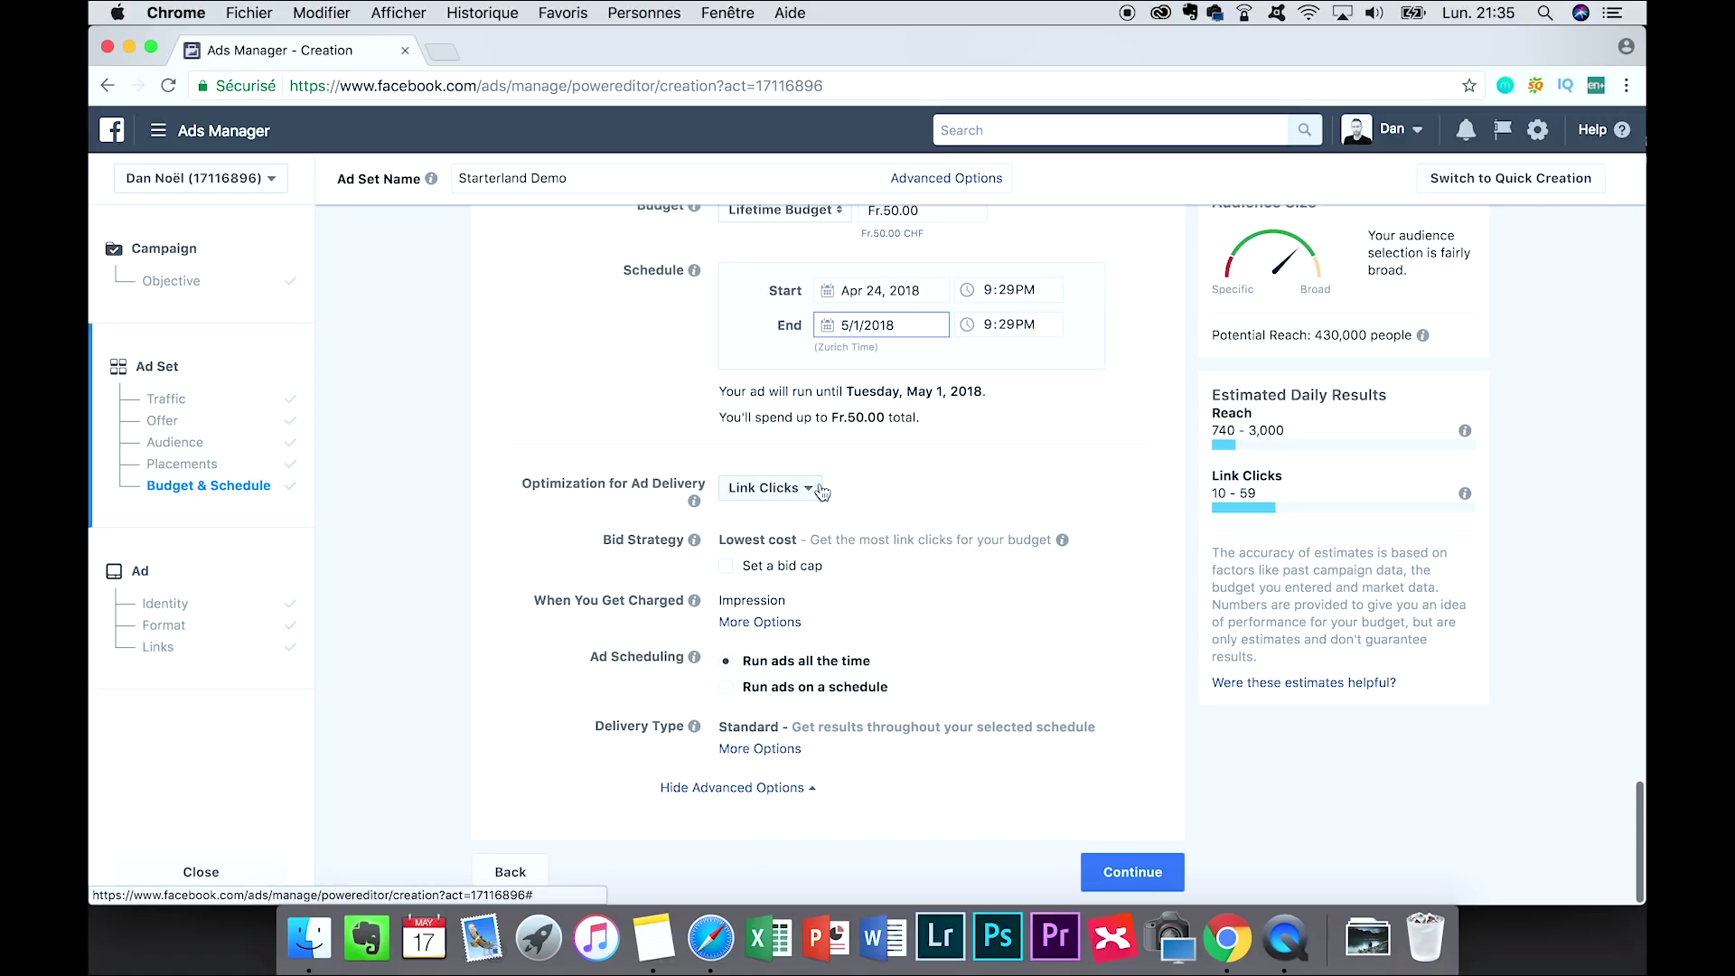
left_click(818, 488)
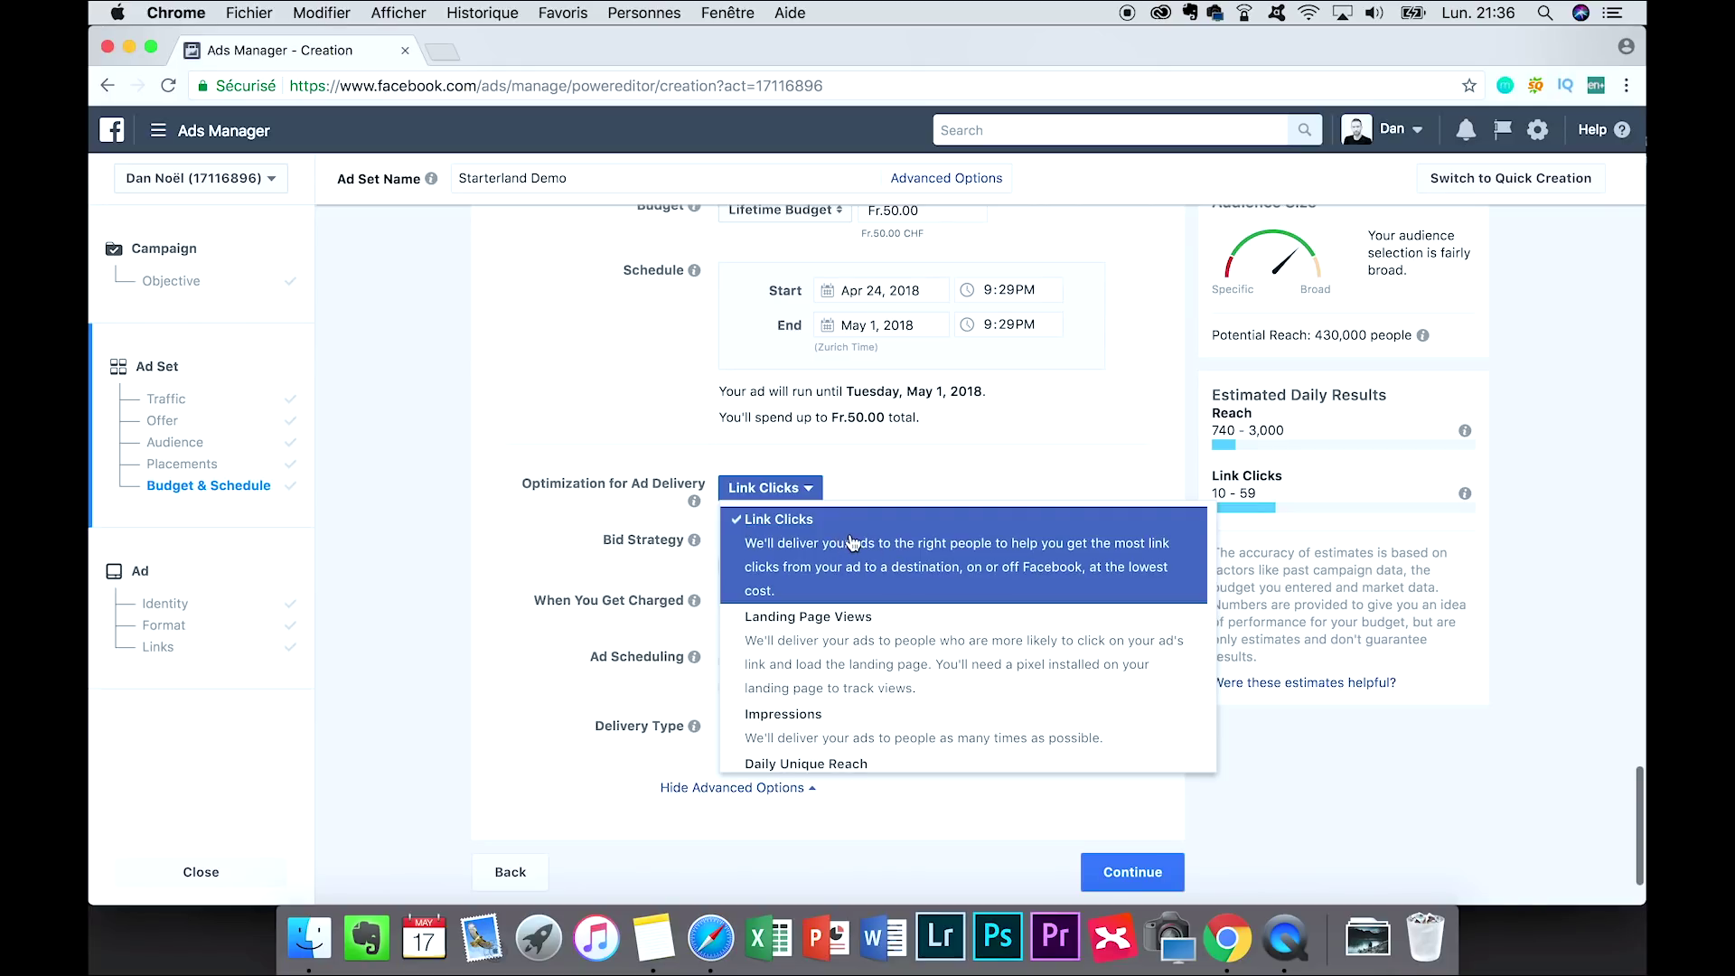
left_click(583, 507)
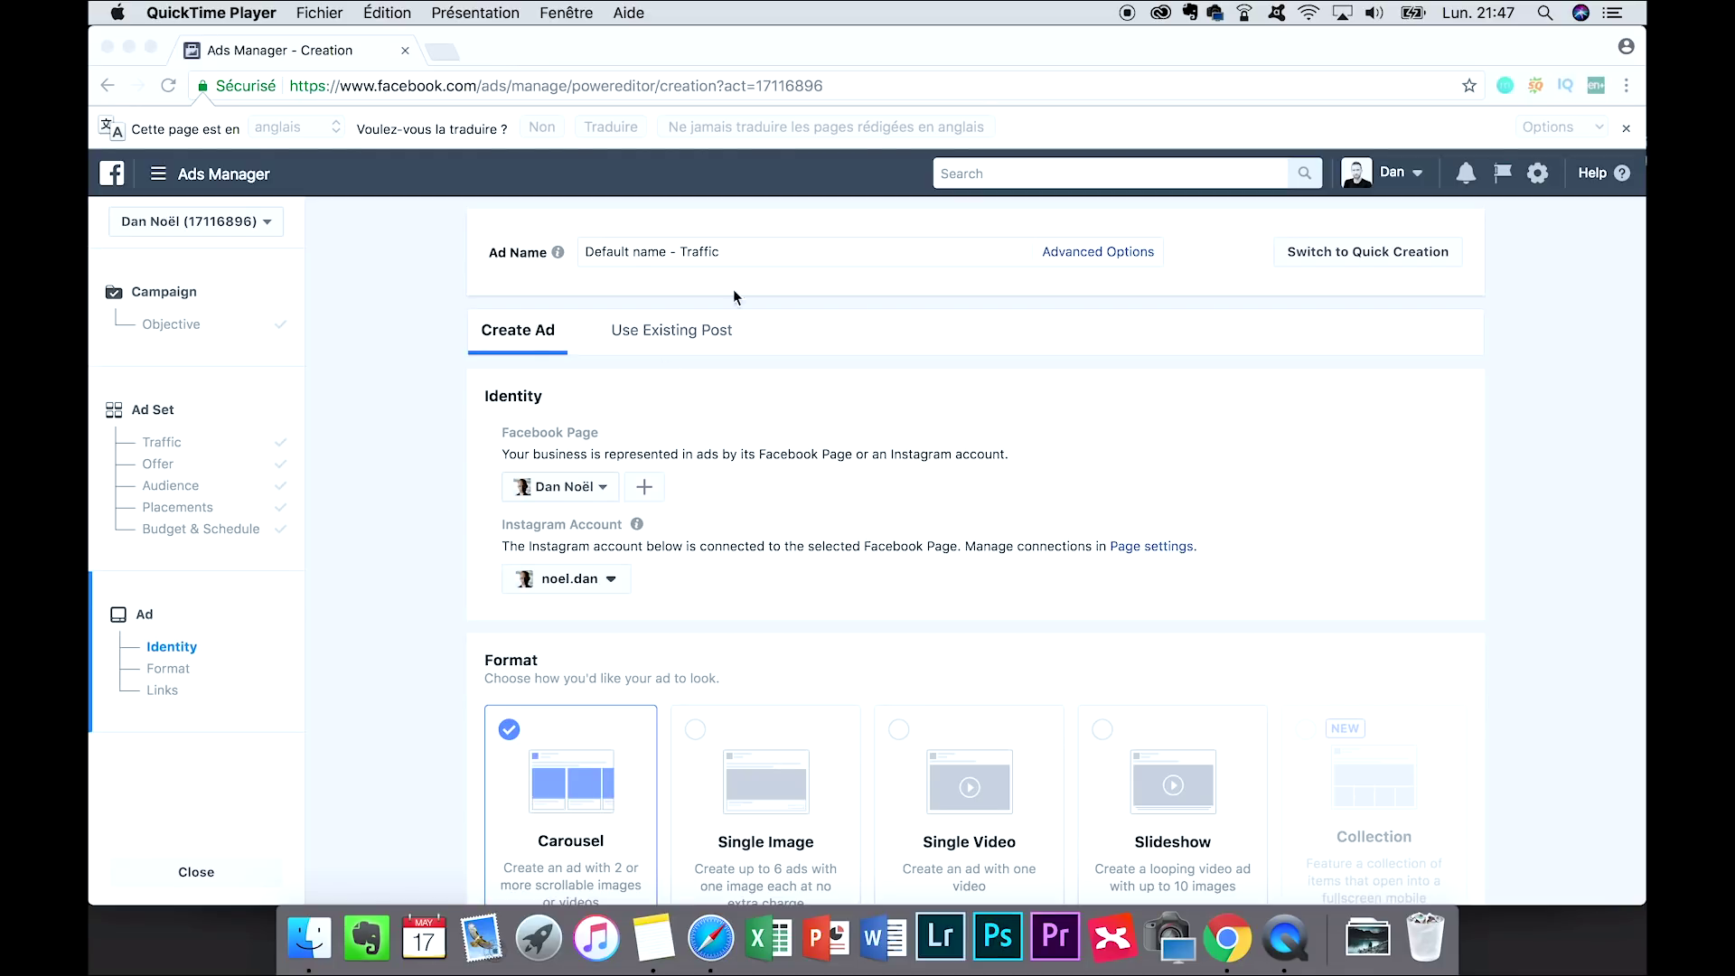
- Name the ad "Pub Instagram"
left_click(737, 248)
key("super+a")
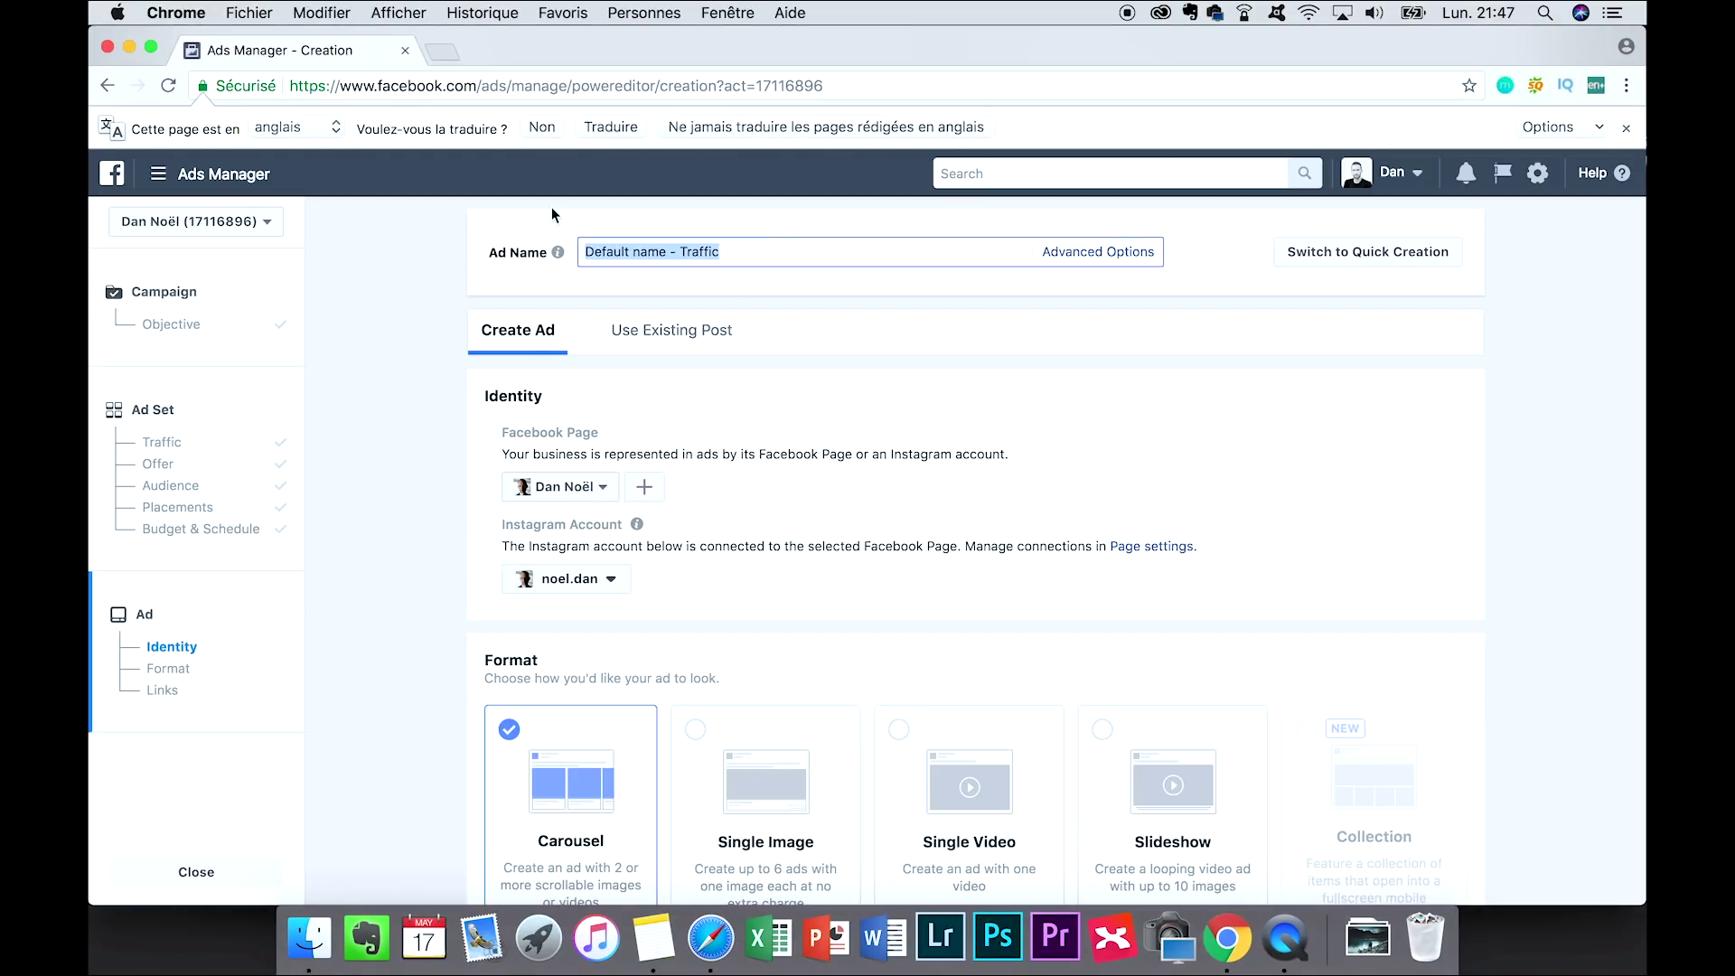
type("Pub Instagram")
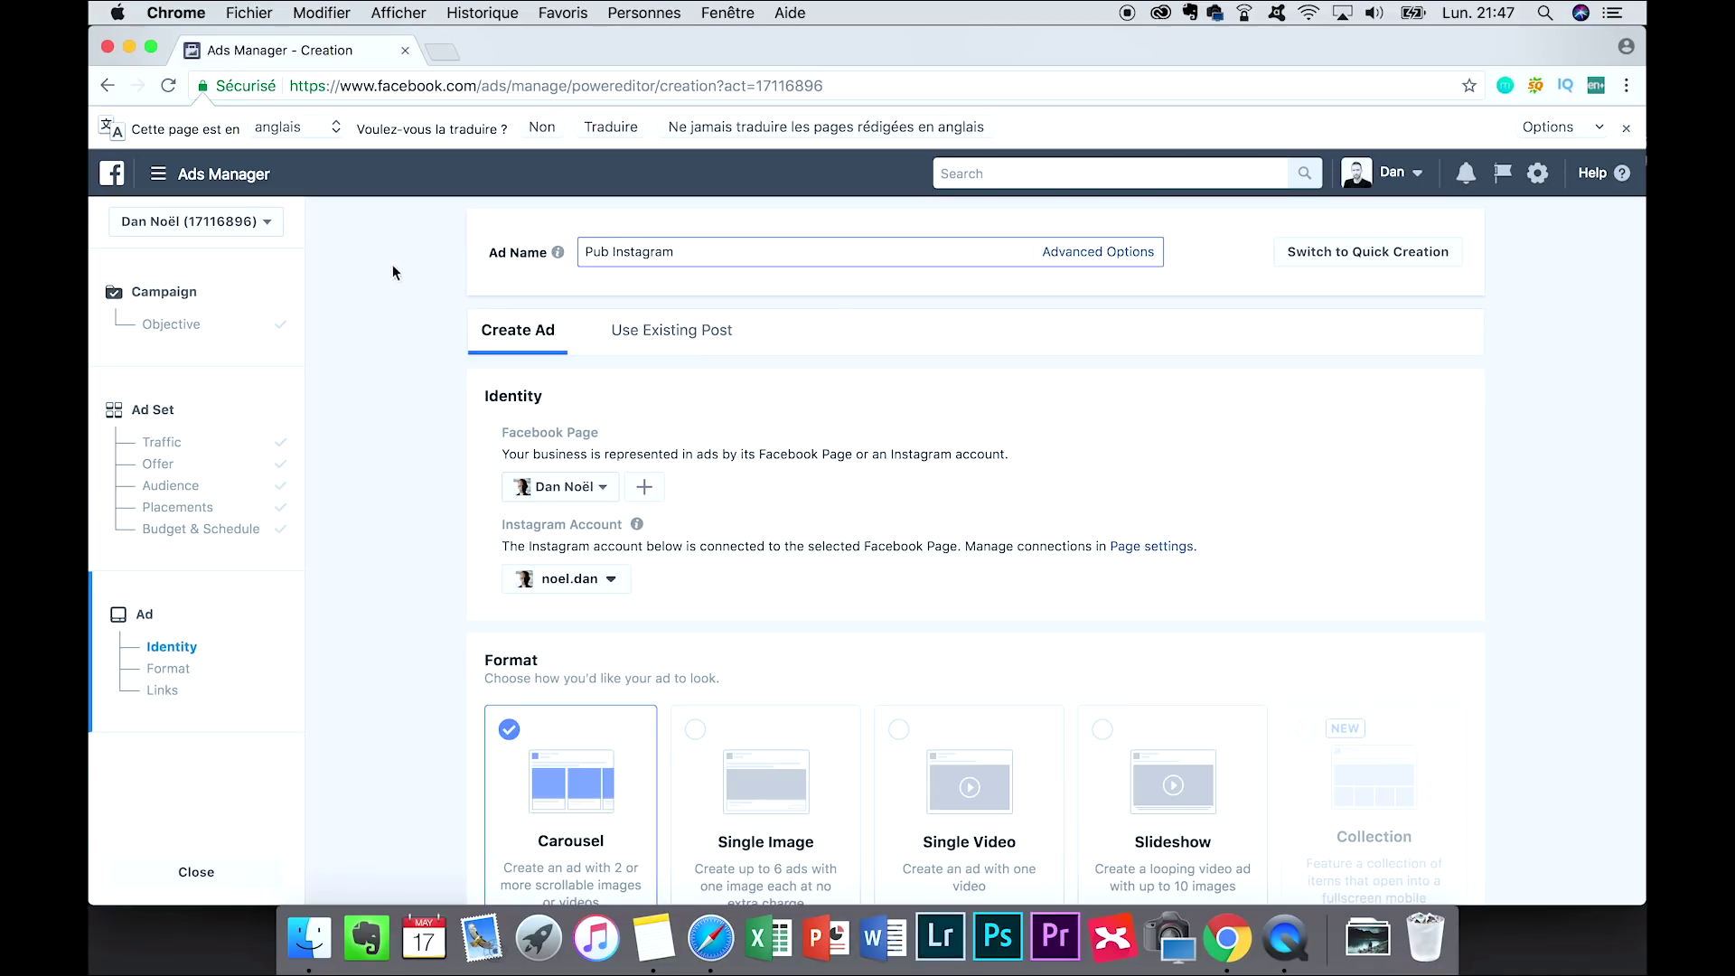
left_click(419, 387)
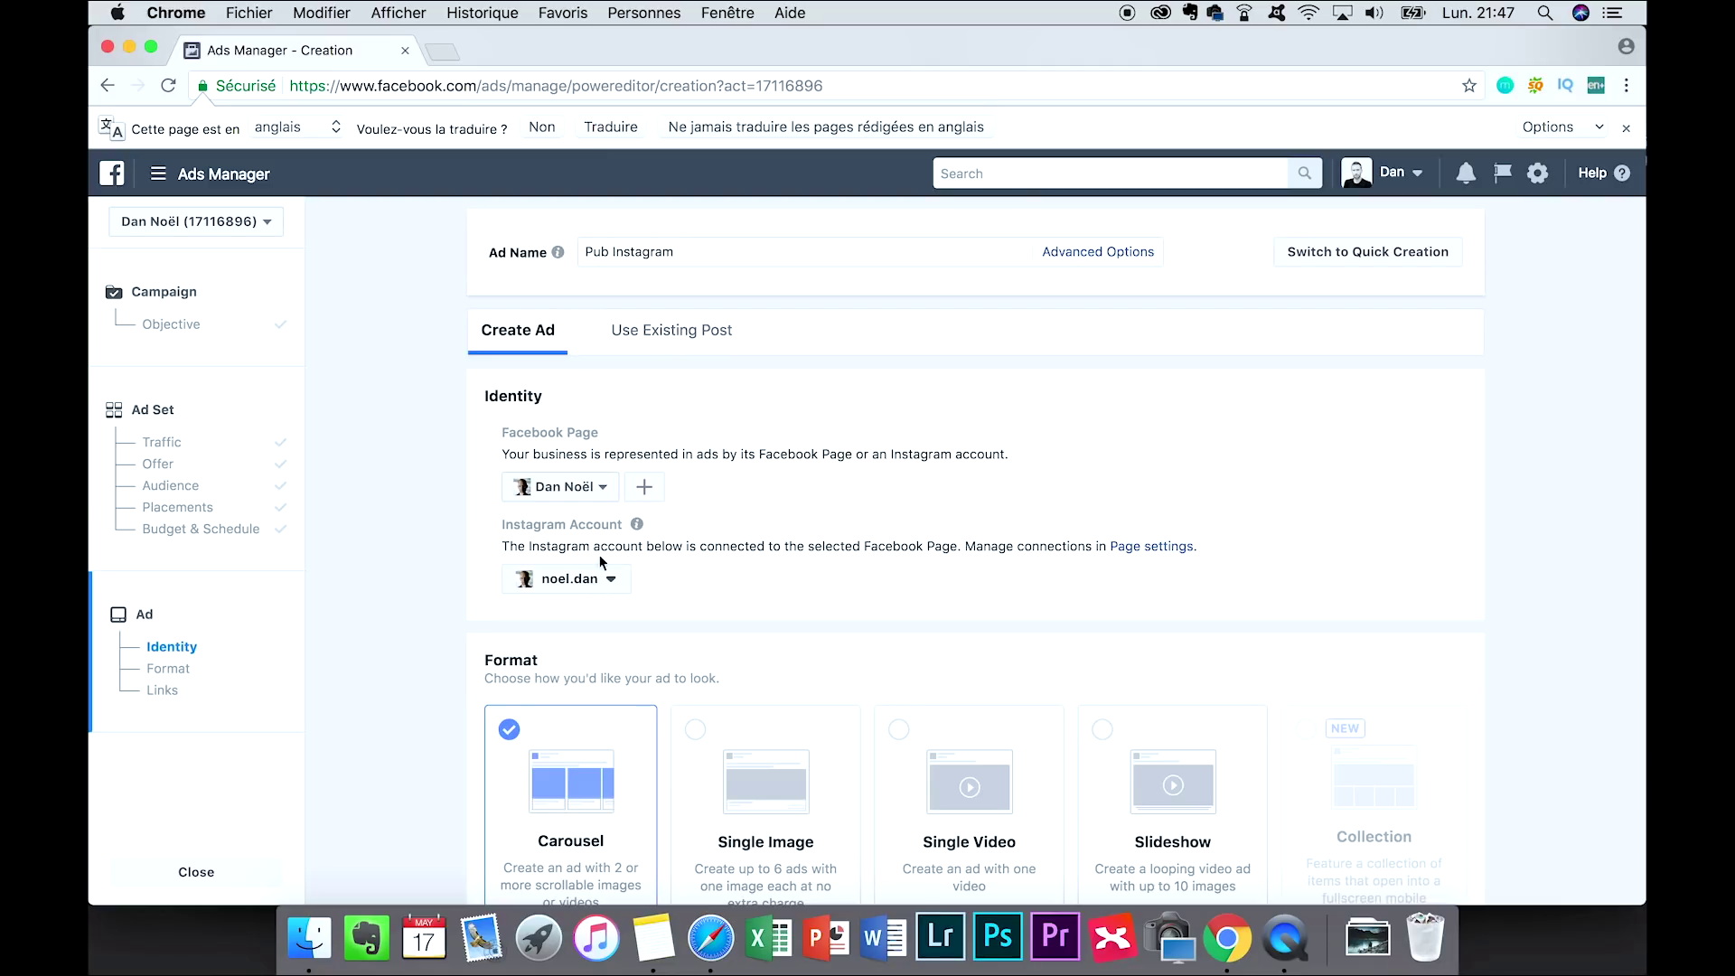
- Compare the Single Image, Single Video and Slideshow ad formats and set the ad's format to Single Image
scroll(653, 566, "down", 5)
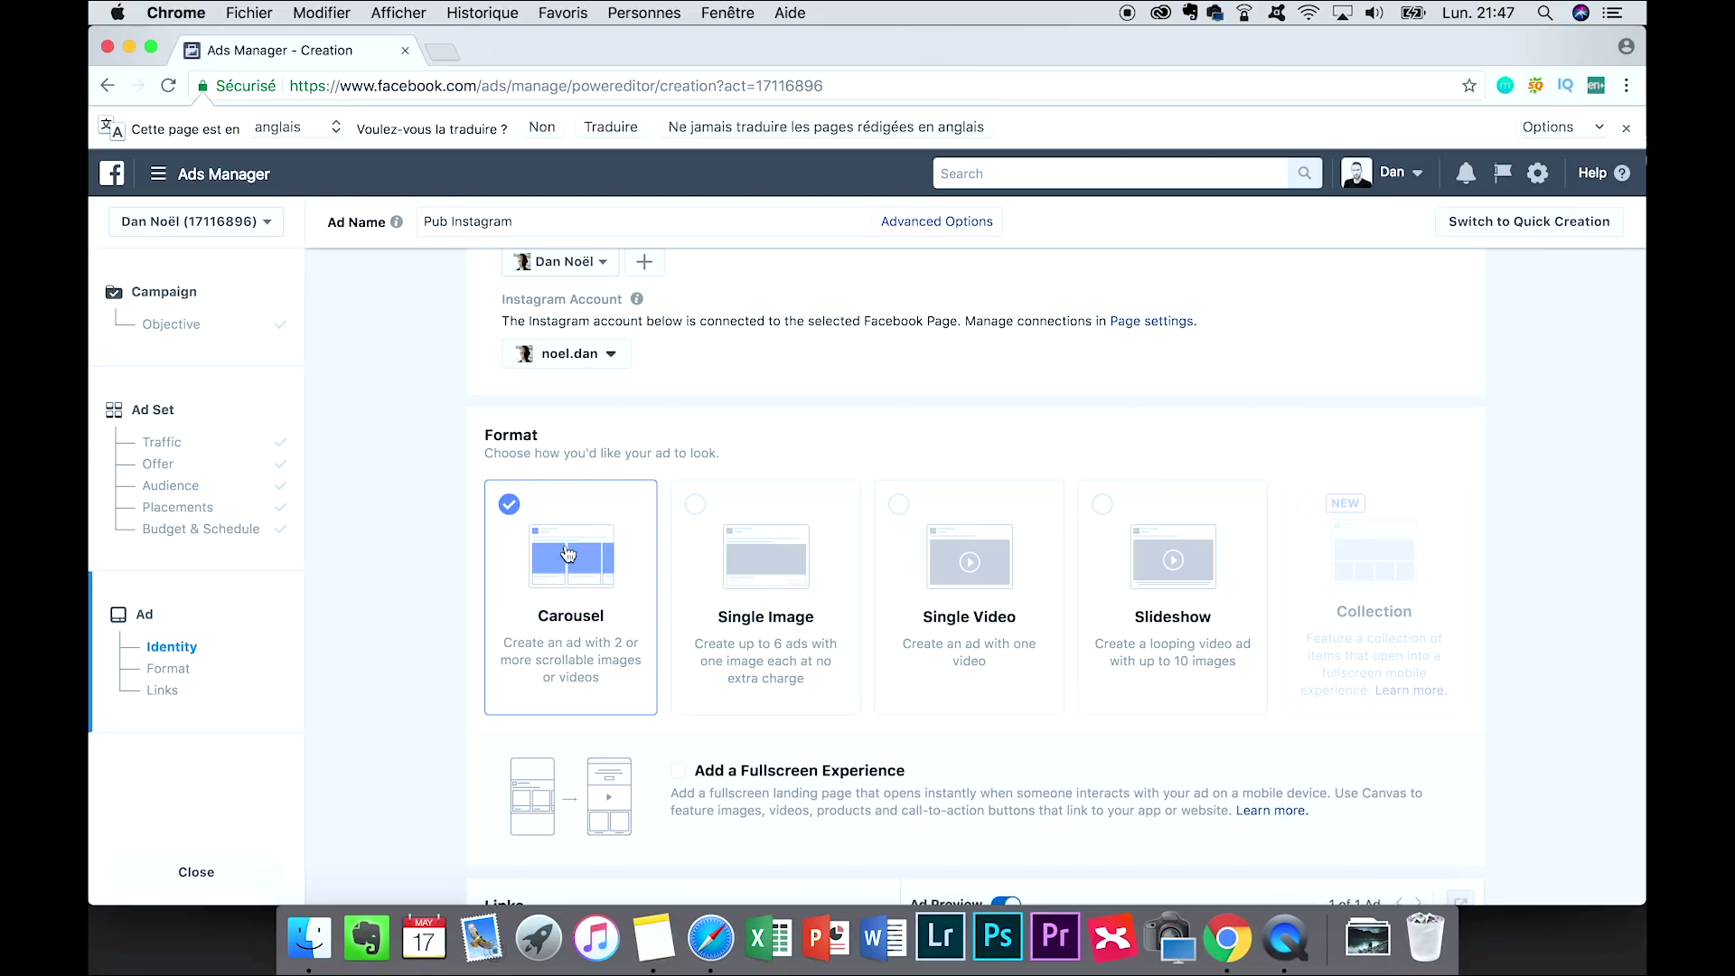
left_click(765, 562)
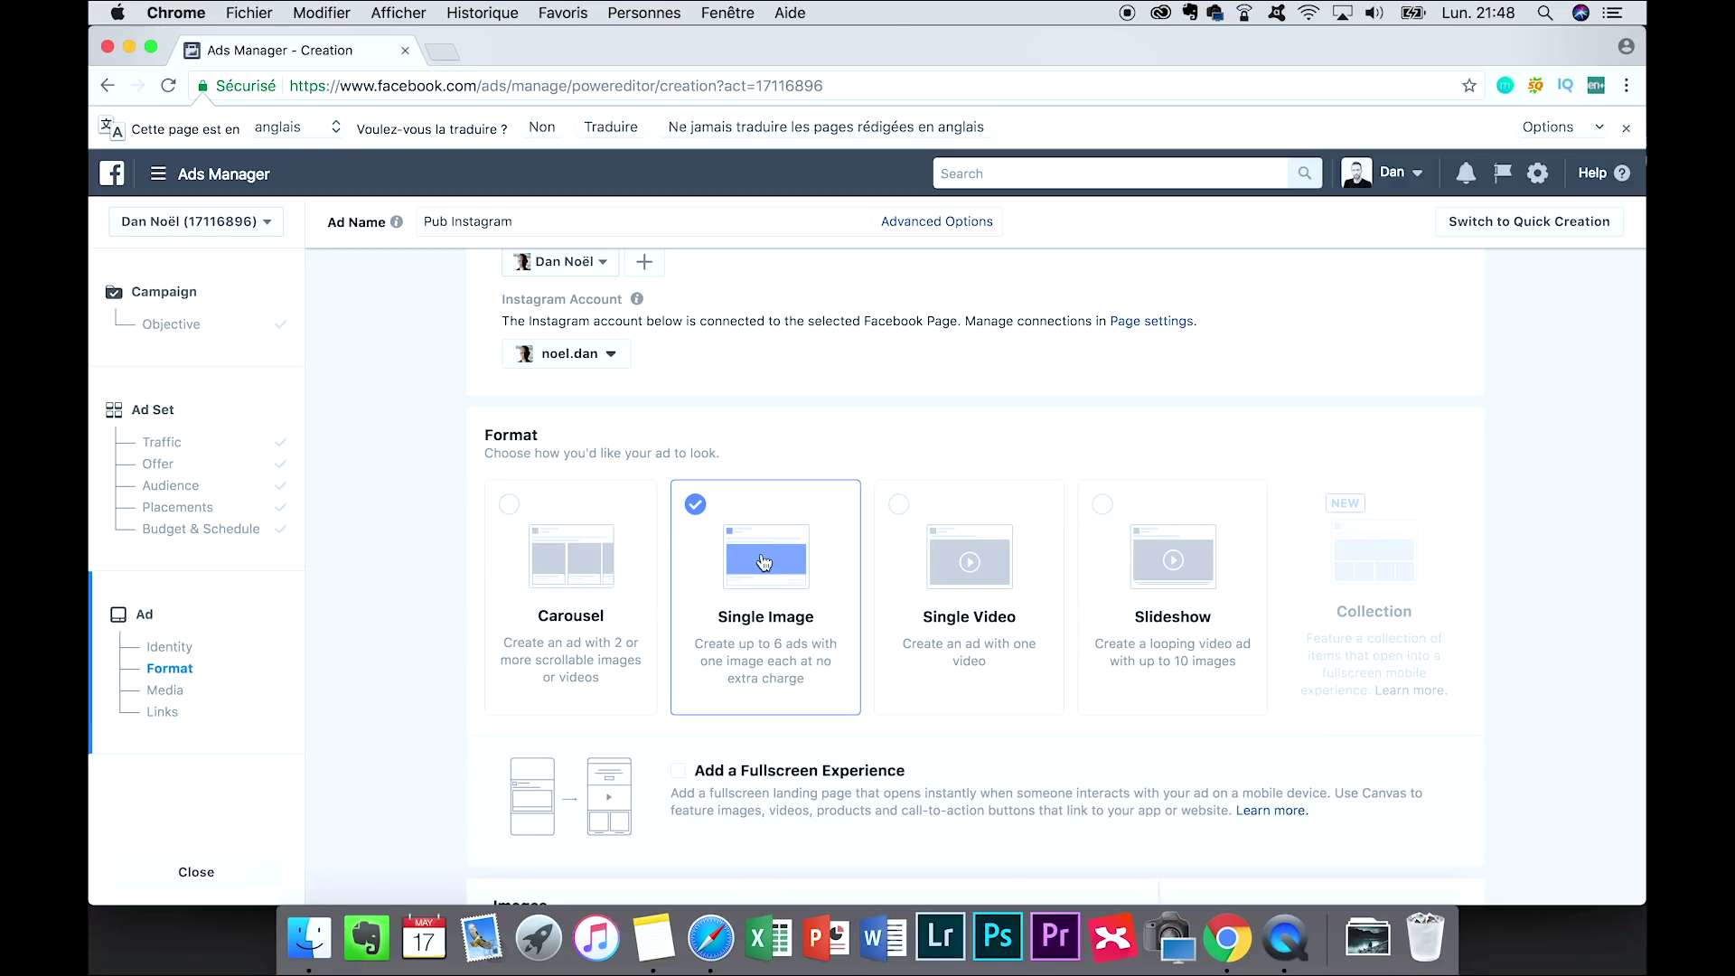
left_click(921, 561)
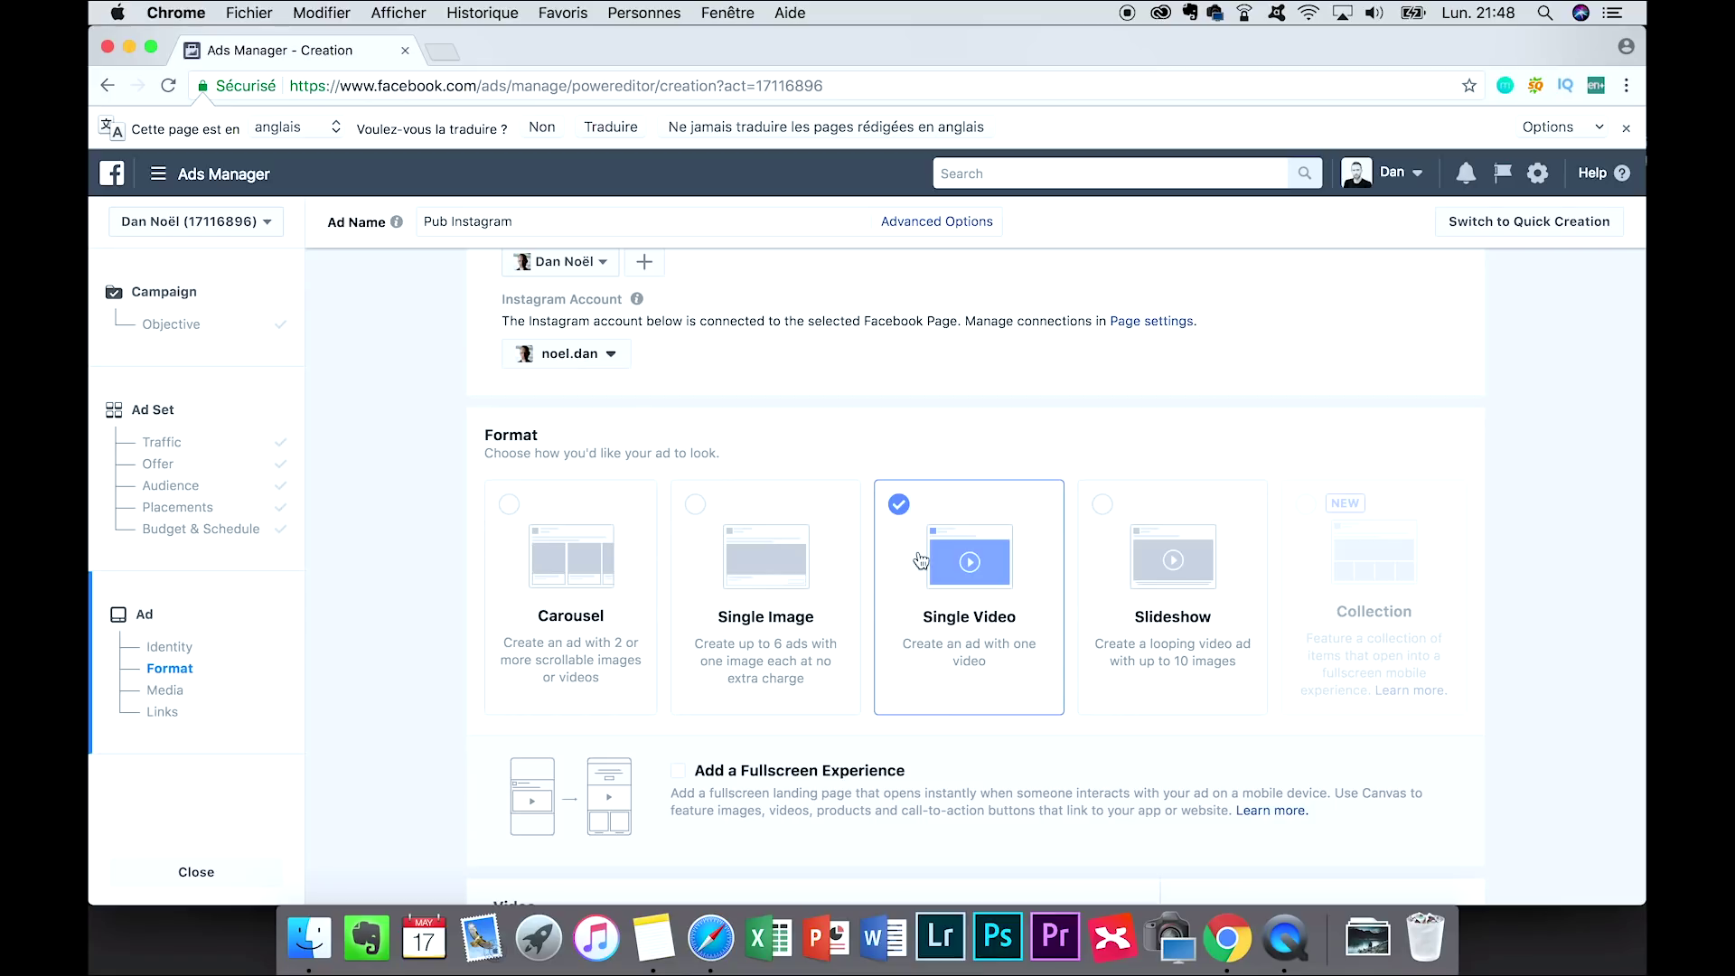
left_click(1205, 551)
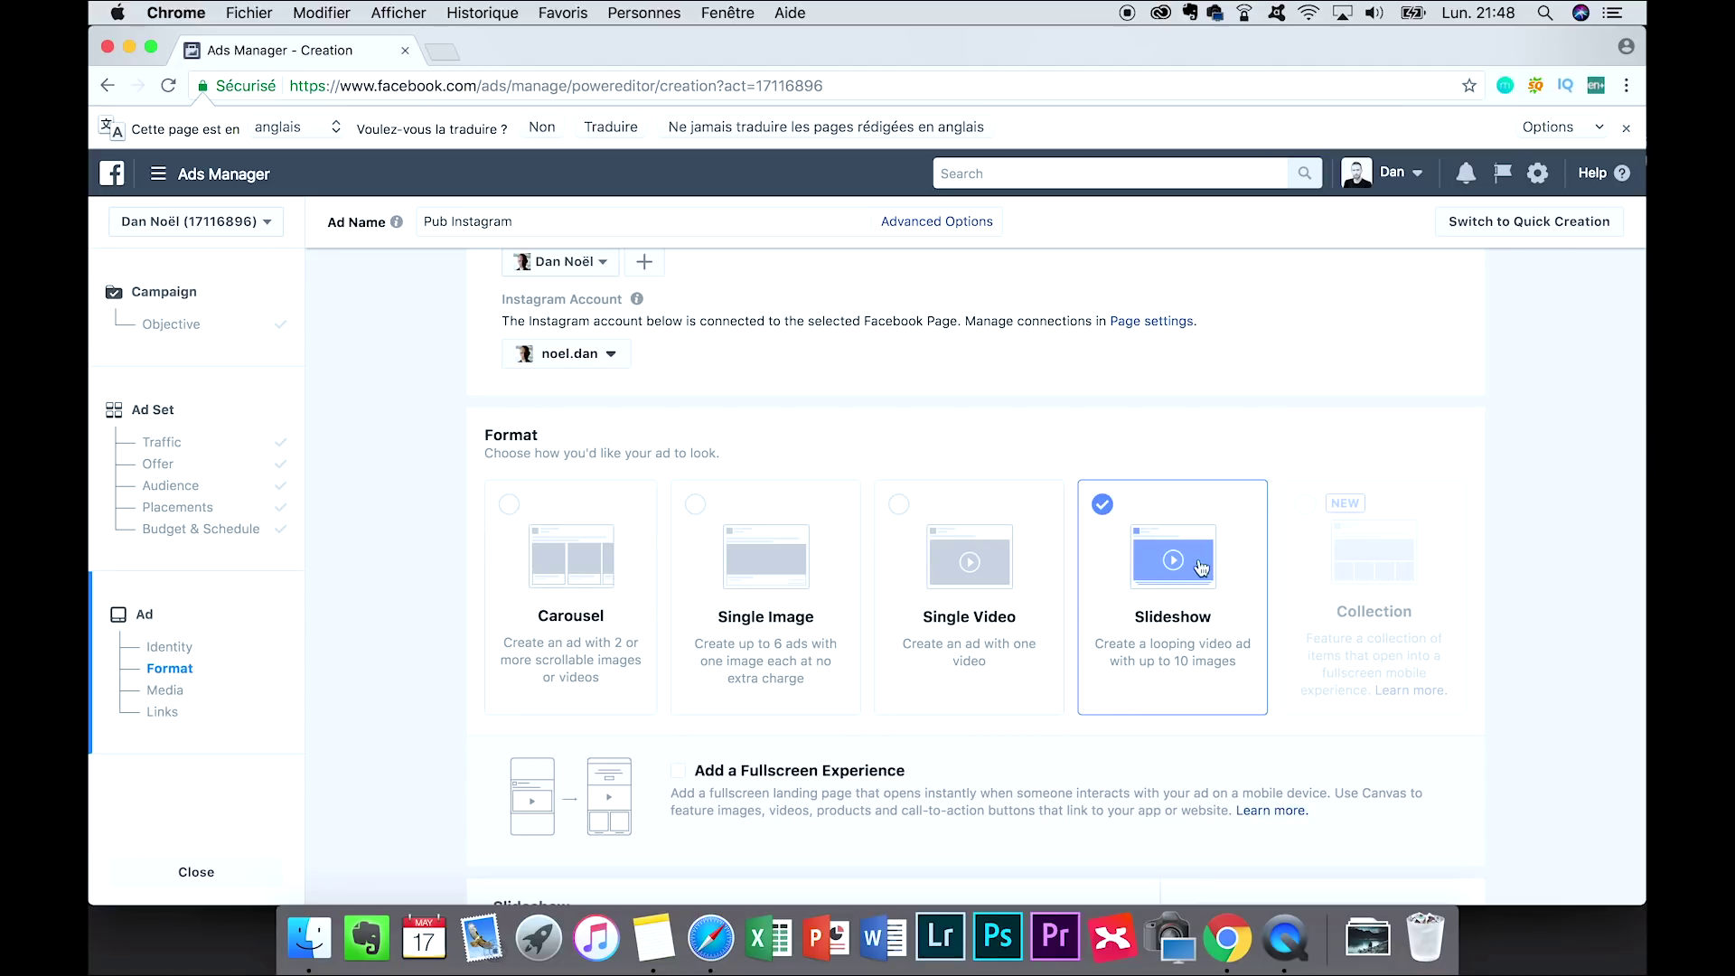
left_click(796, 549)
left_click(960, 569)
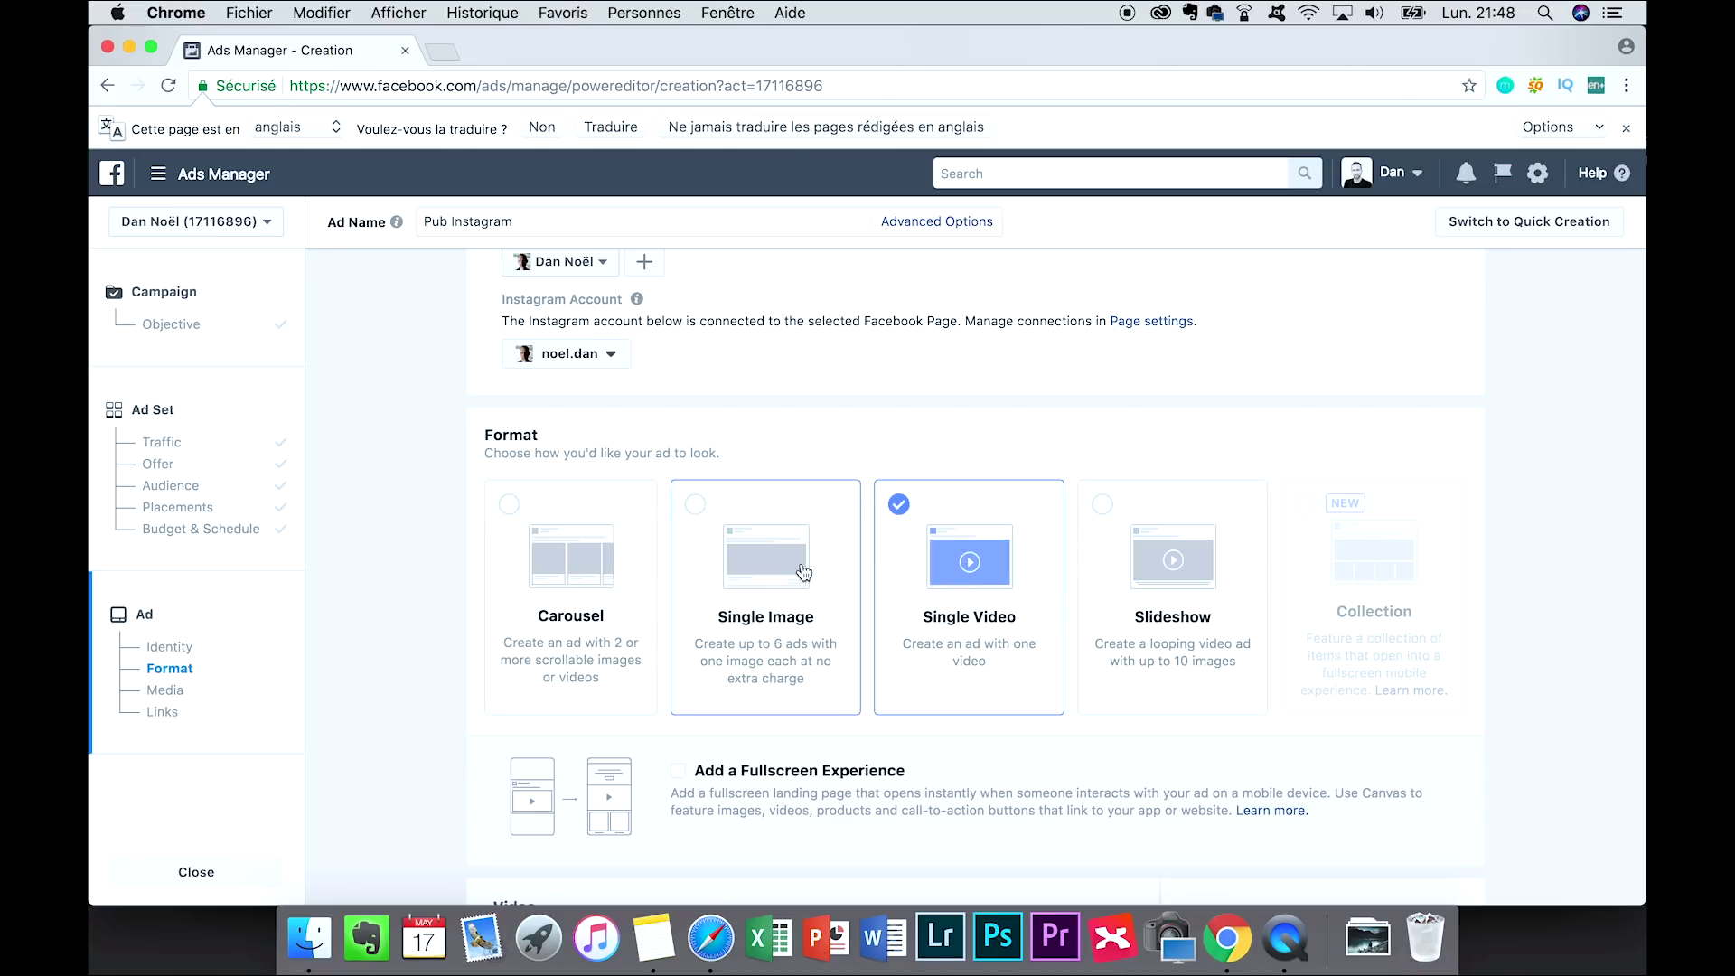
left_click(804, 572)
- Upload Instagram_Ad_Demo.jpg from the Bureau folder as the ad's image and check it in the Instagram Feed preview
scroll(804, 572, "down", 3)
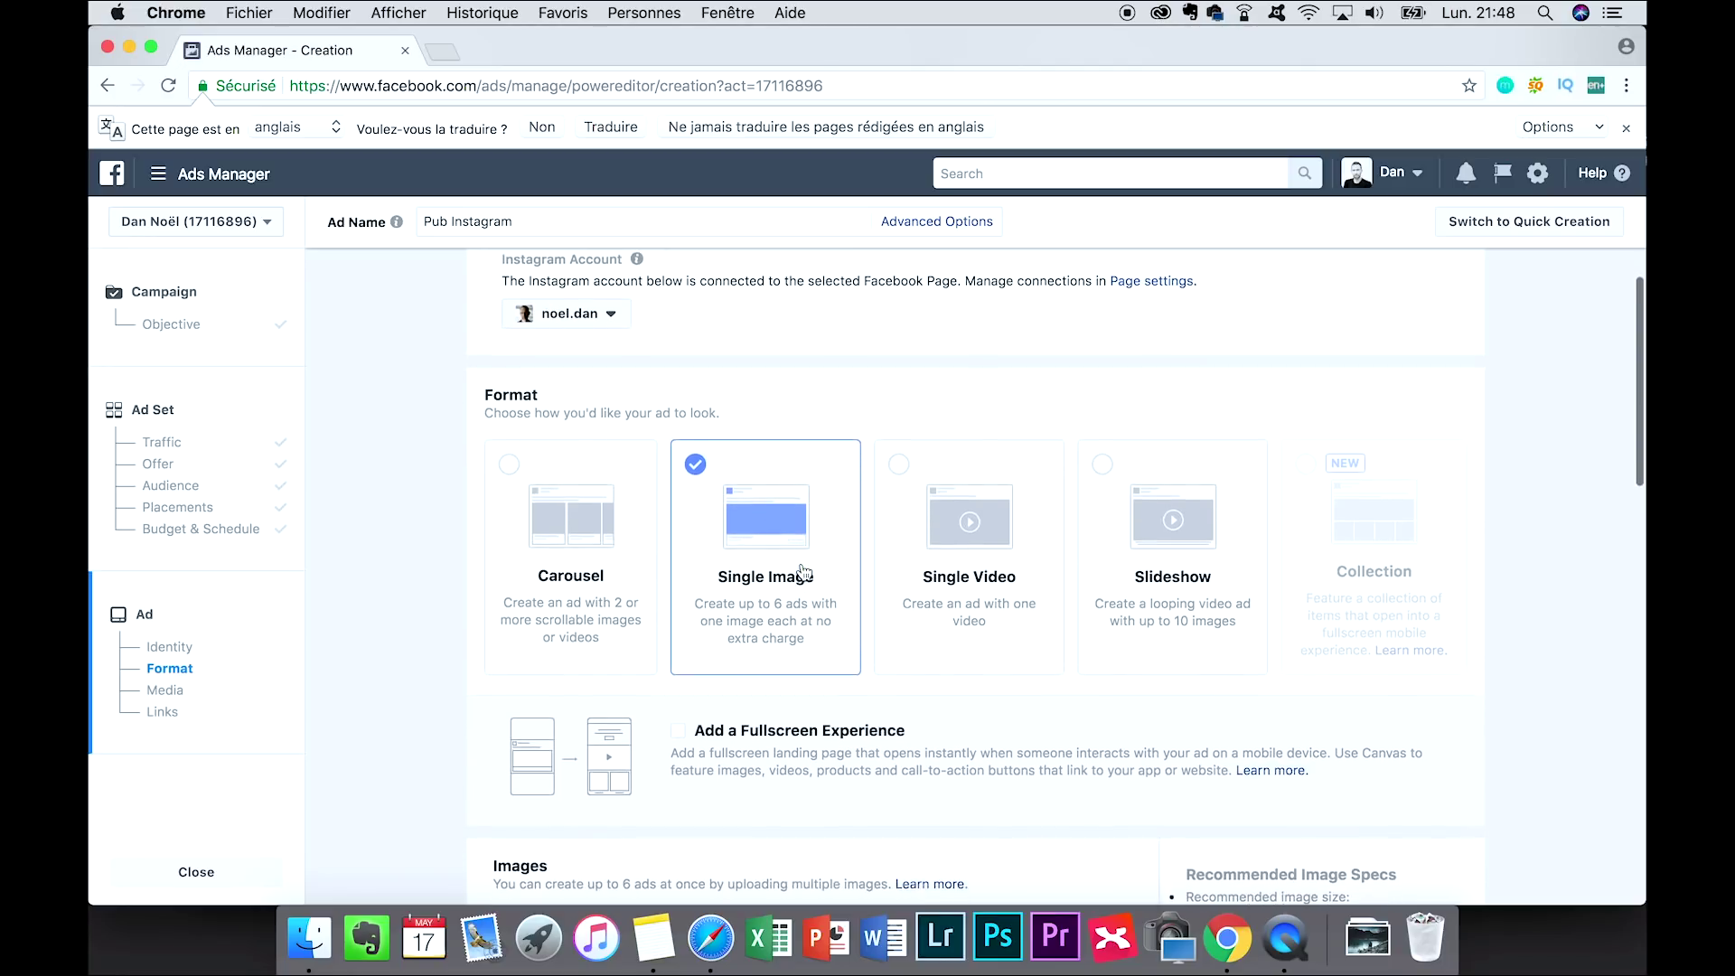
scroll(803, 572, "down", 4)
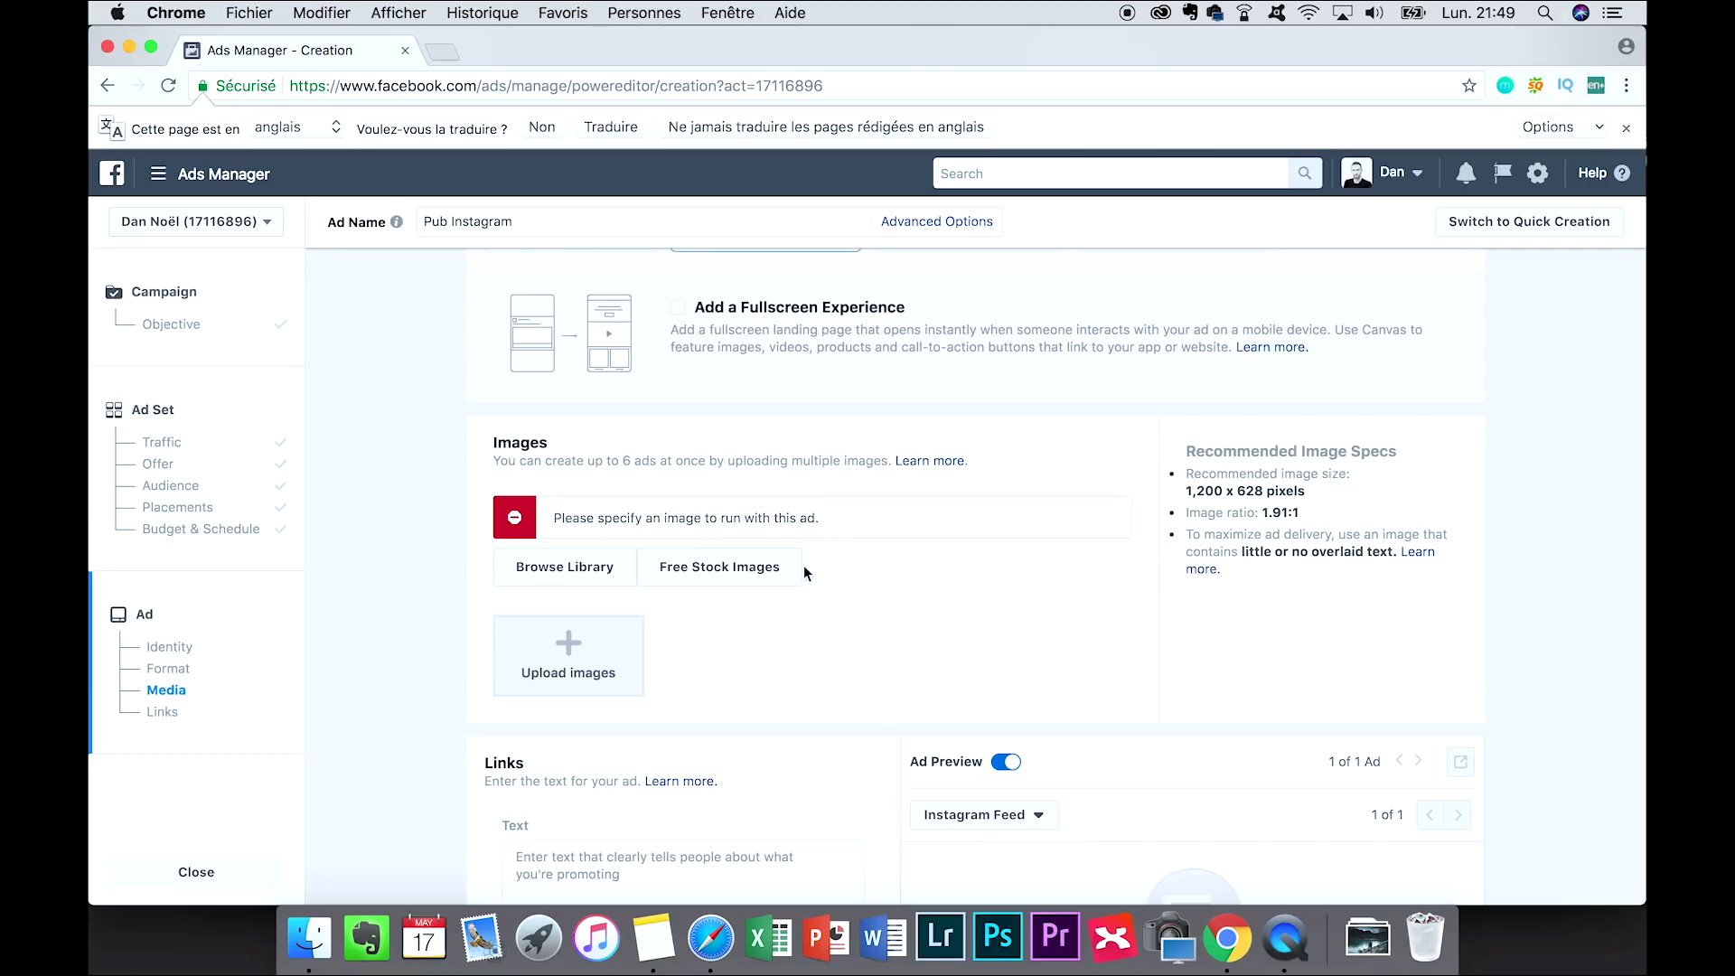
left_click(598, 630)
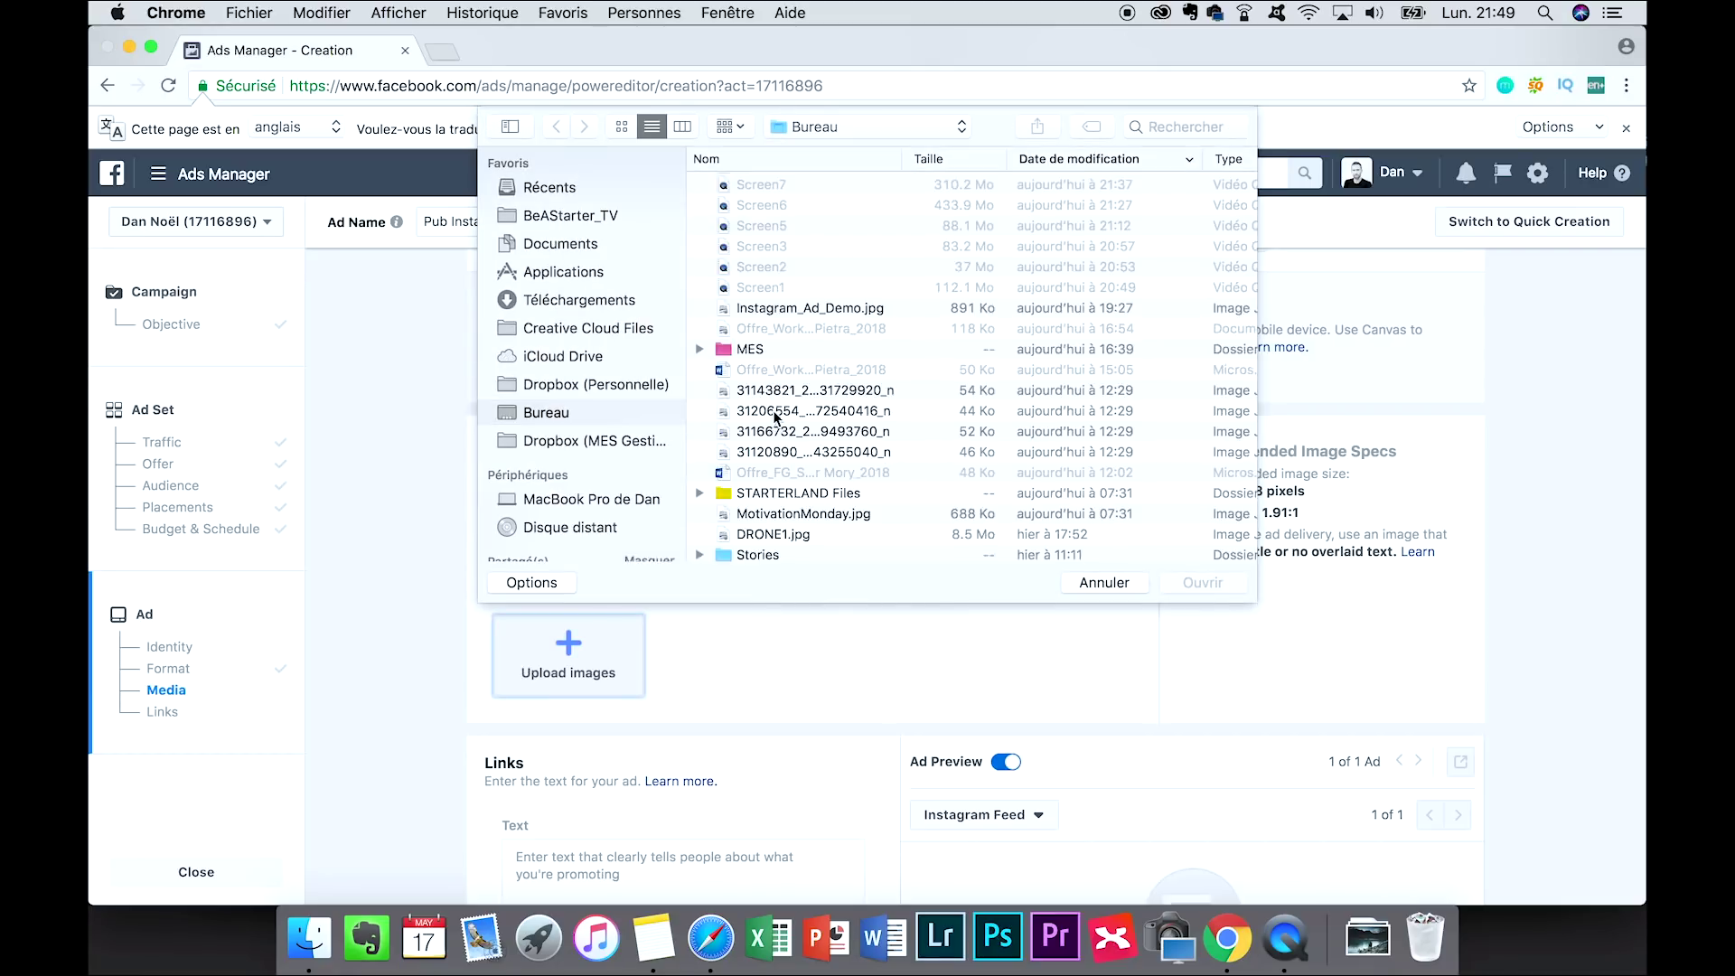
double_click(779, 332)
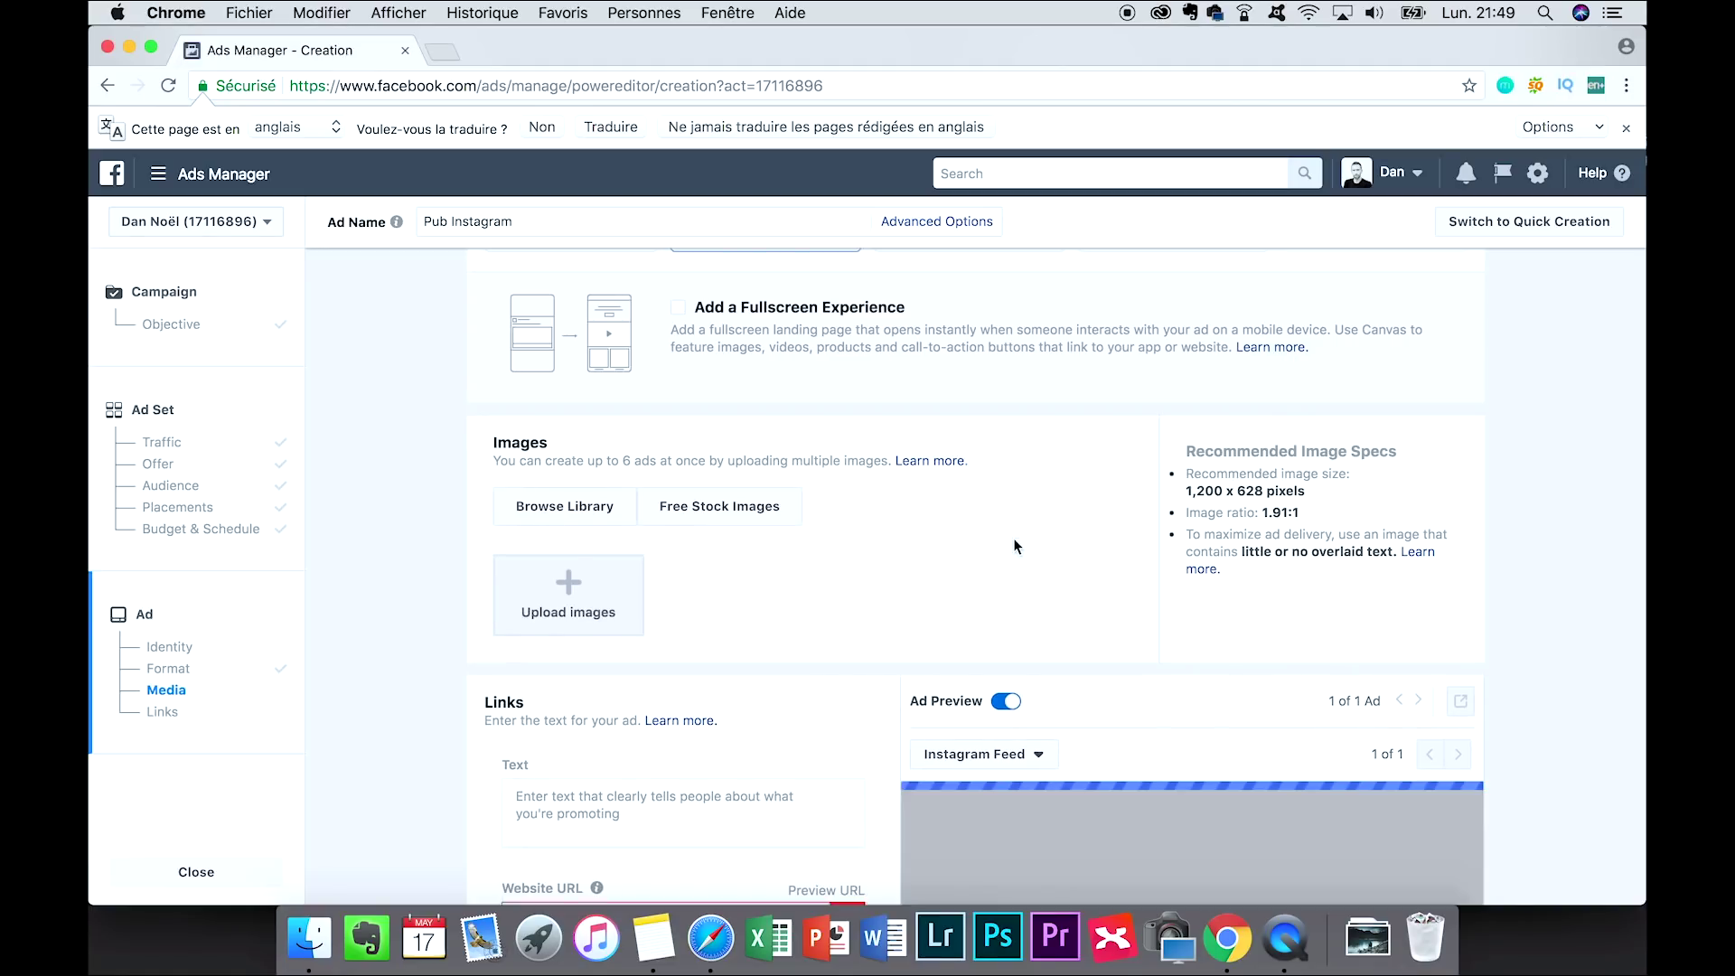
scroll(1012, 539, "down", 5)
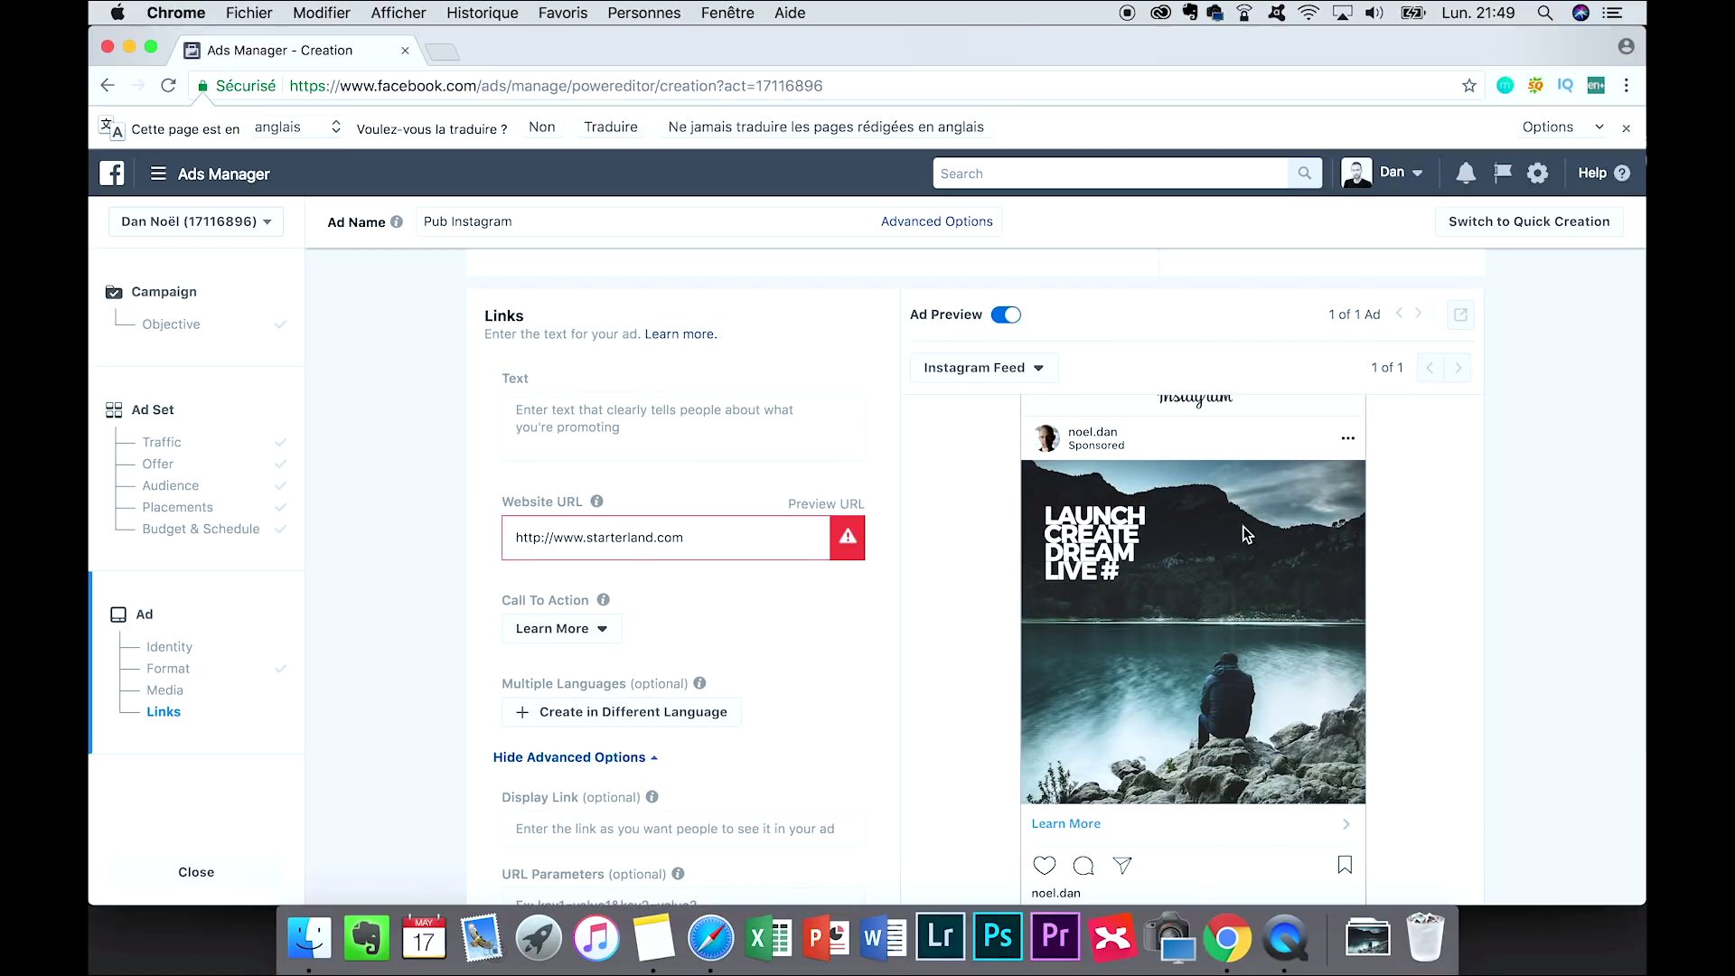
scroll(1164, 560, "down", 2)
scroll(1190, 646, "up", 1)
scroll(1190, 646, "up", 3)
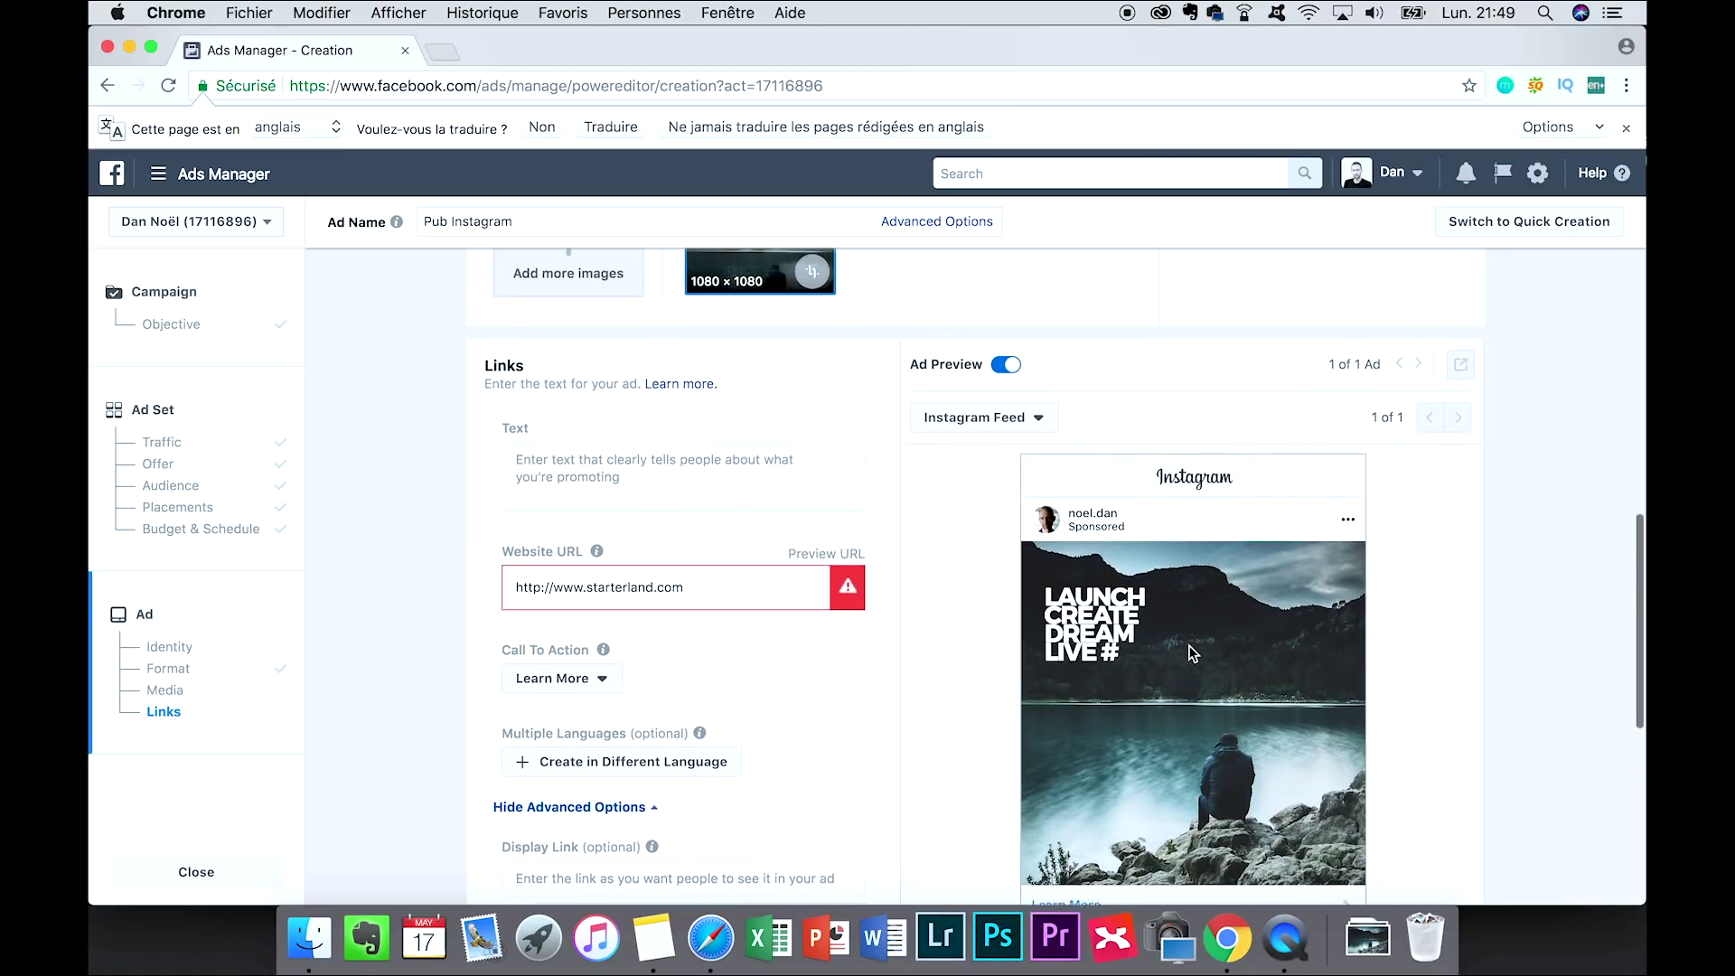
- Enter "Ceci est un test..." as the ad's text and check it in the Instagram Feed preview
left_click(662, 509)
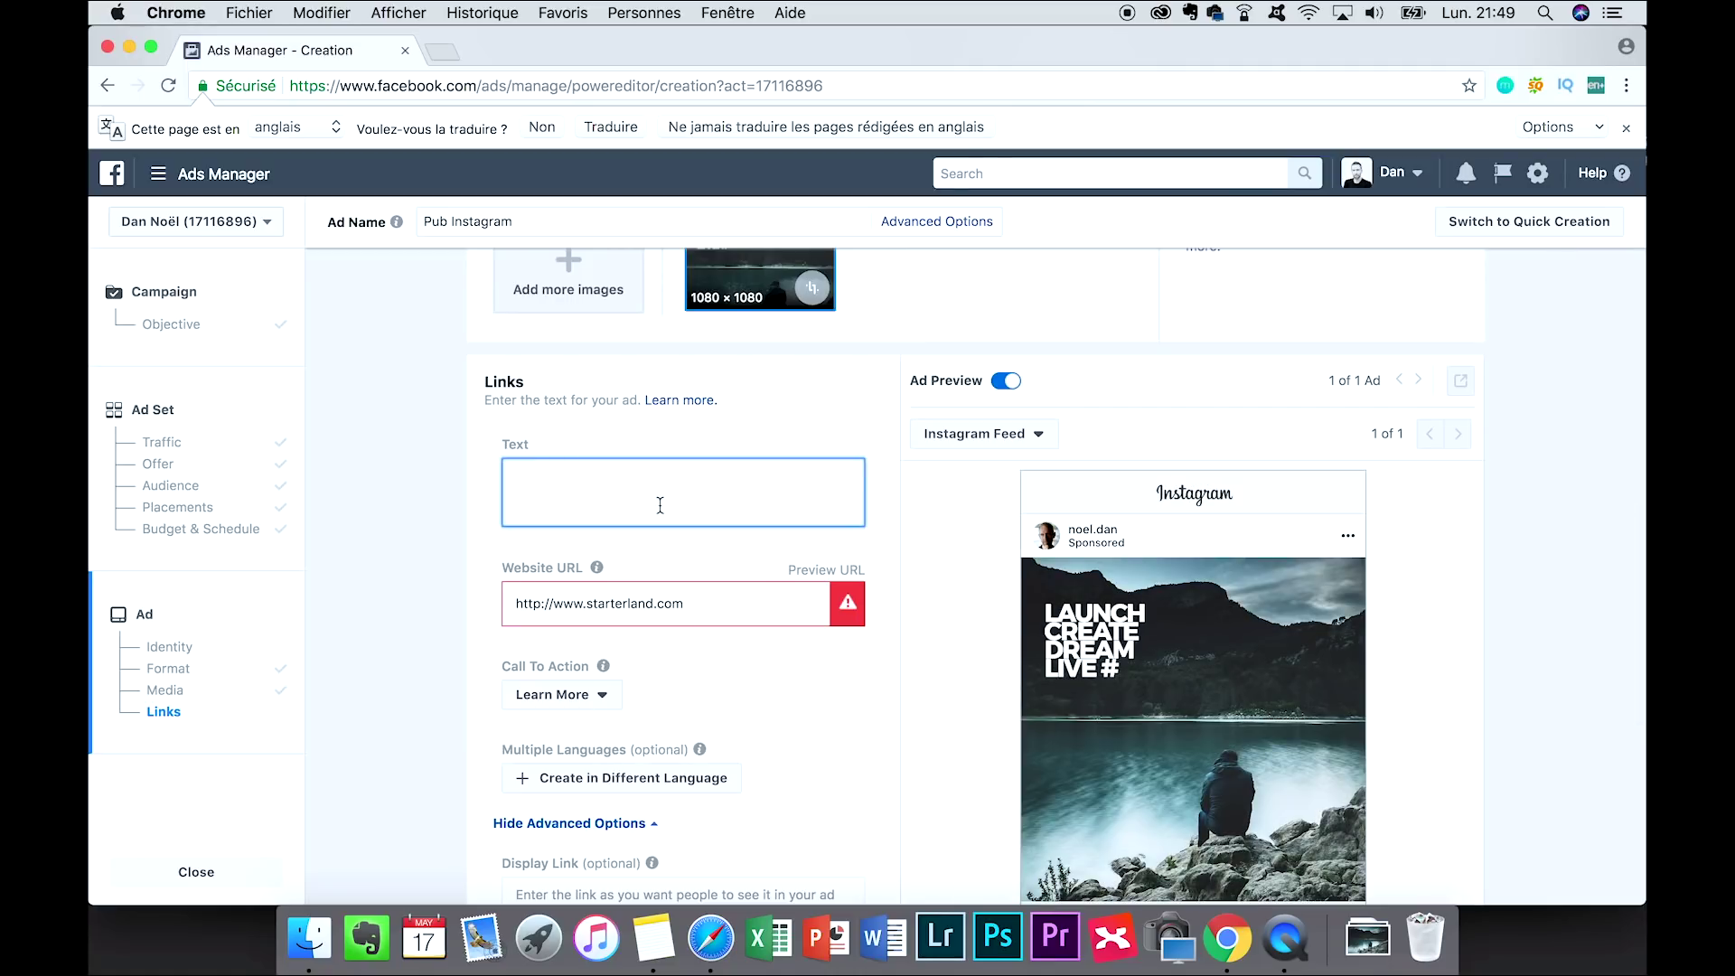
type("Ceci est un test...")
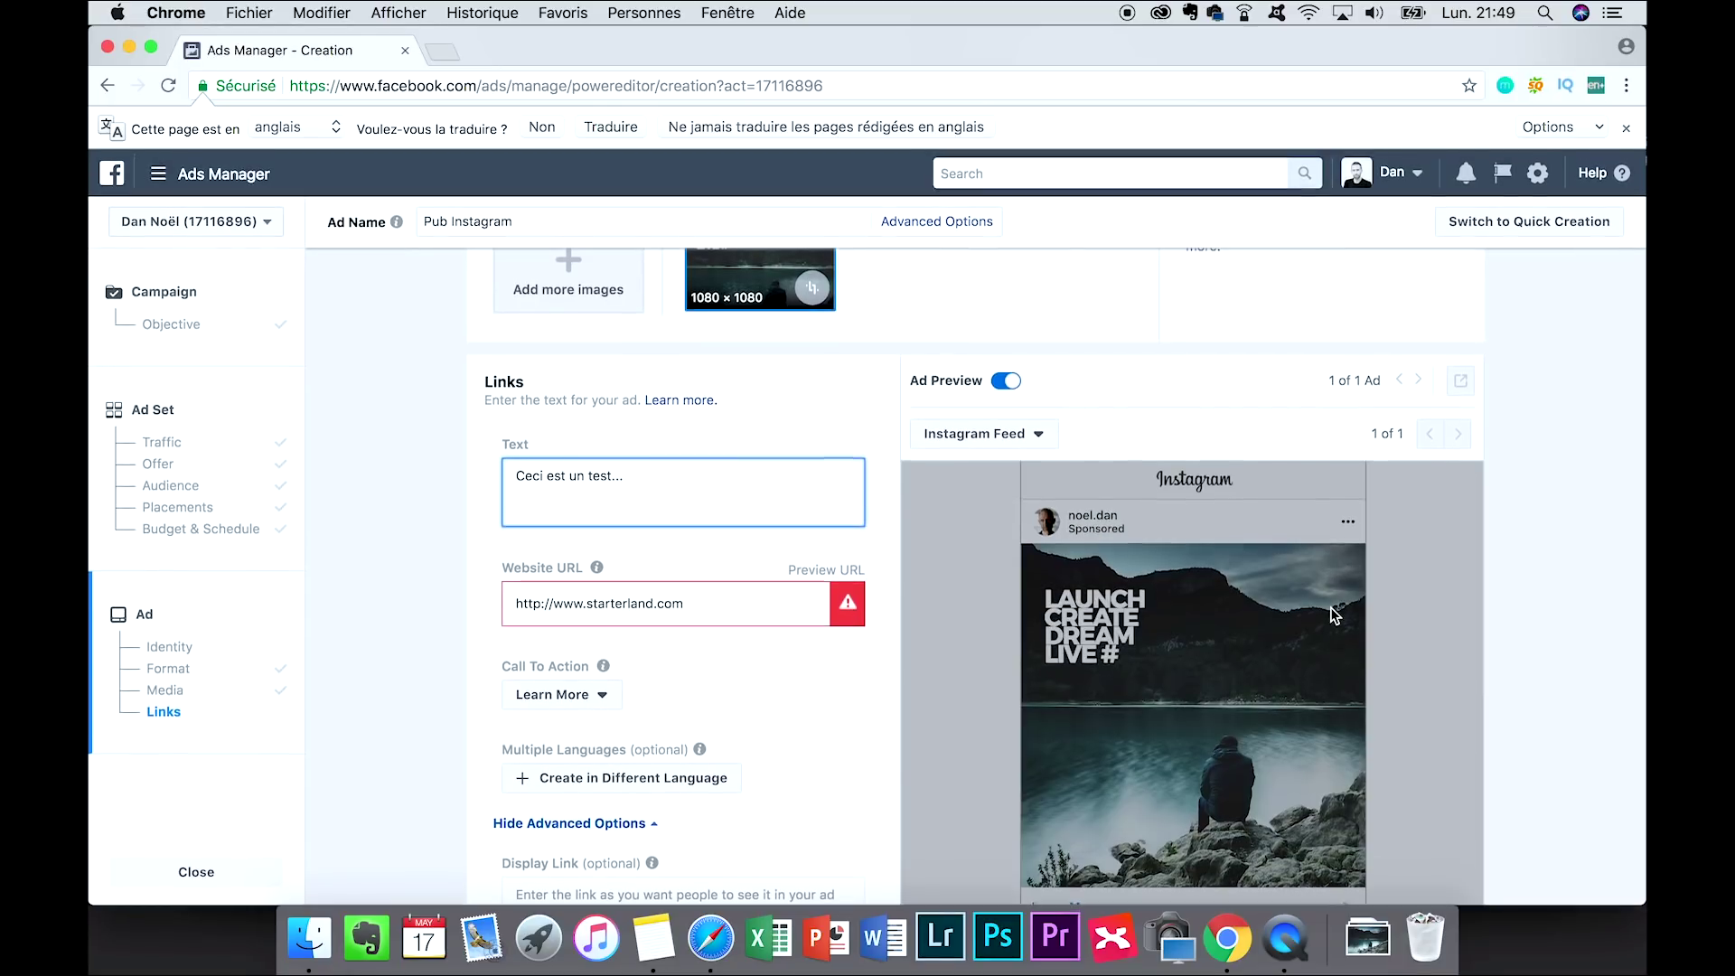
scroll(1441, 714, "down", 5)
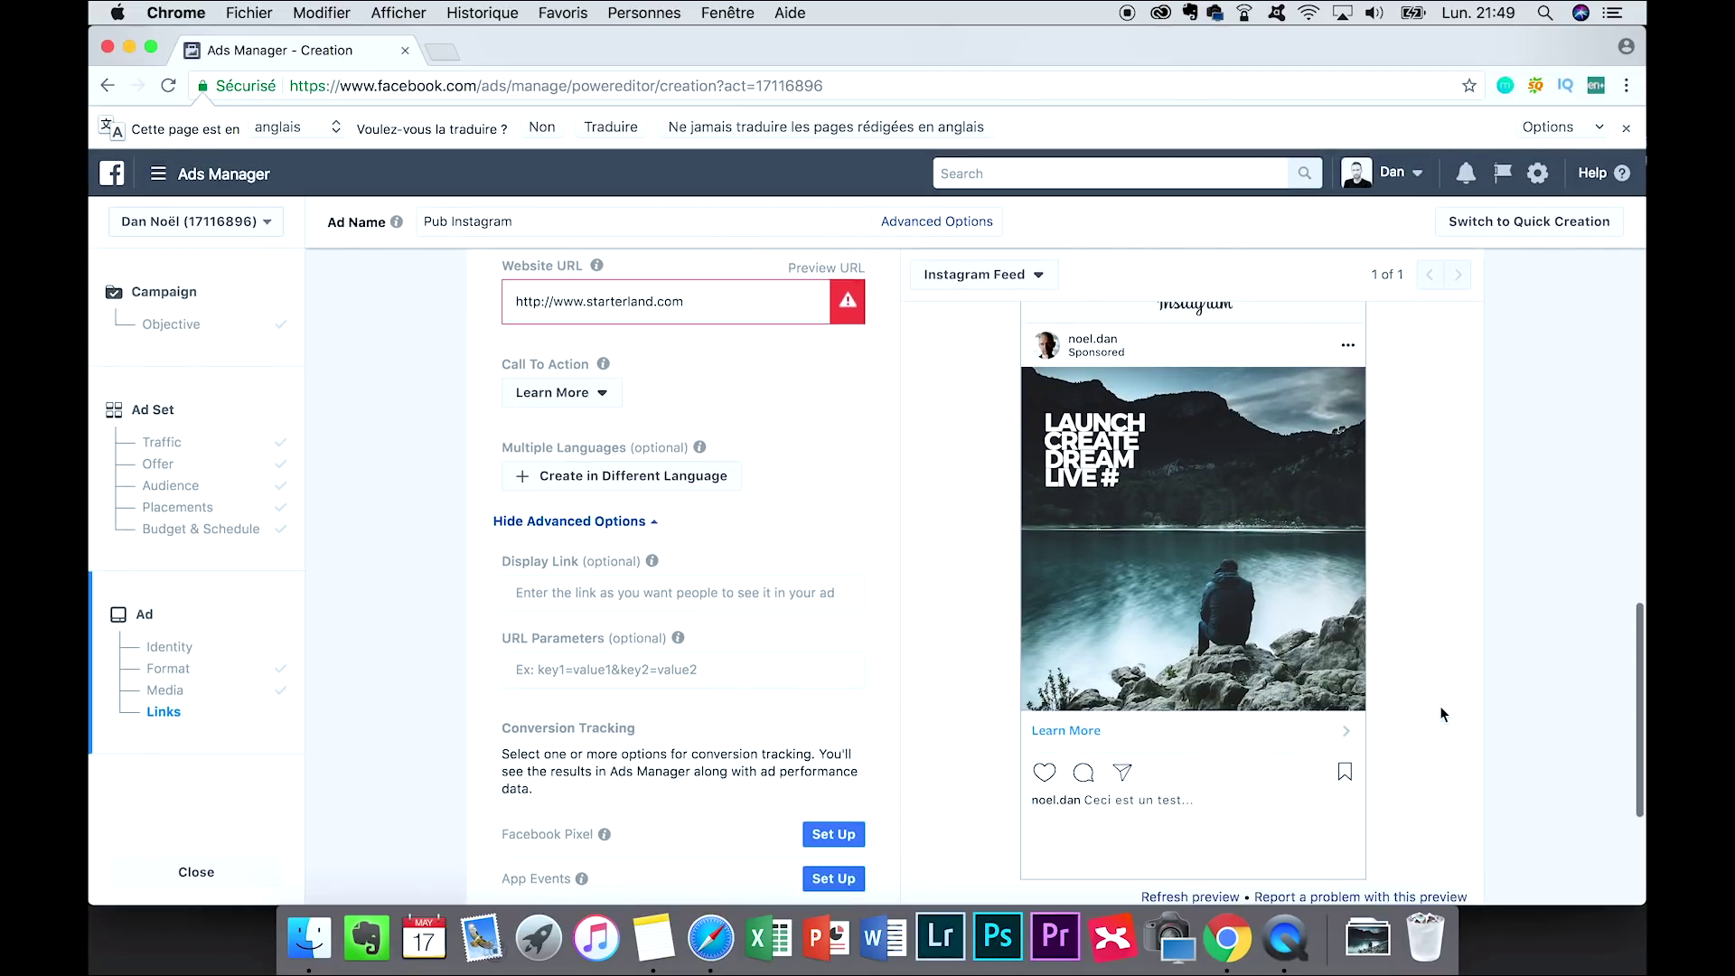
scroll(1441, 714, "up", 4)
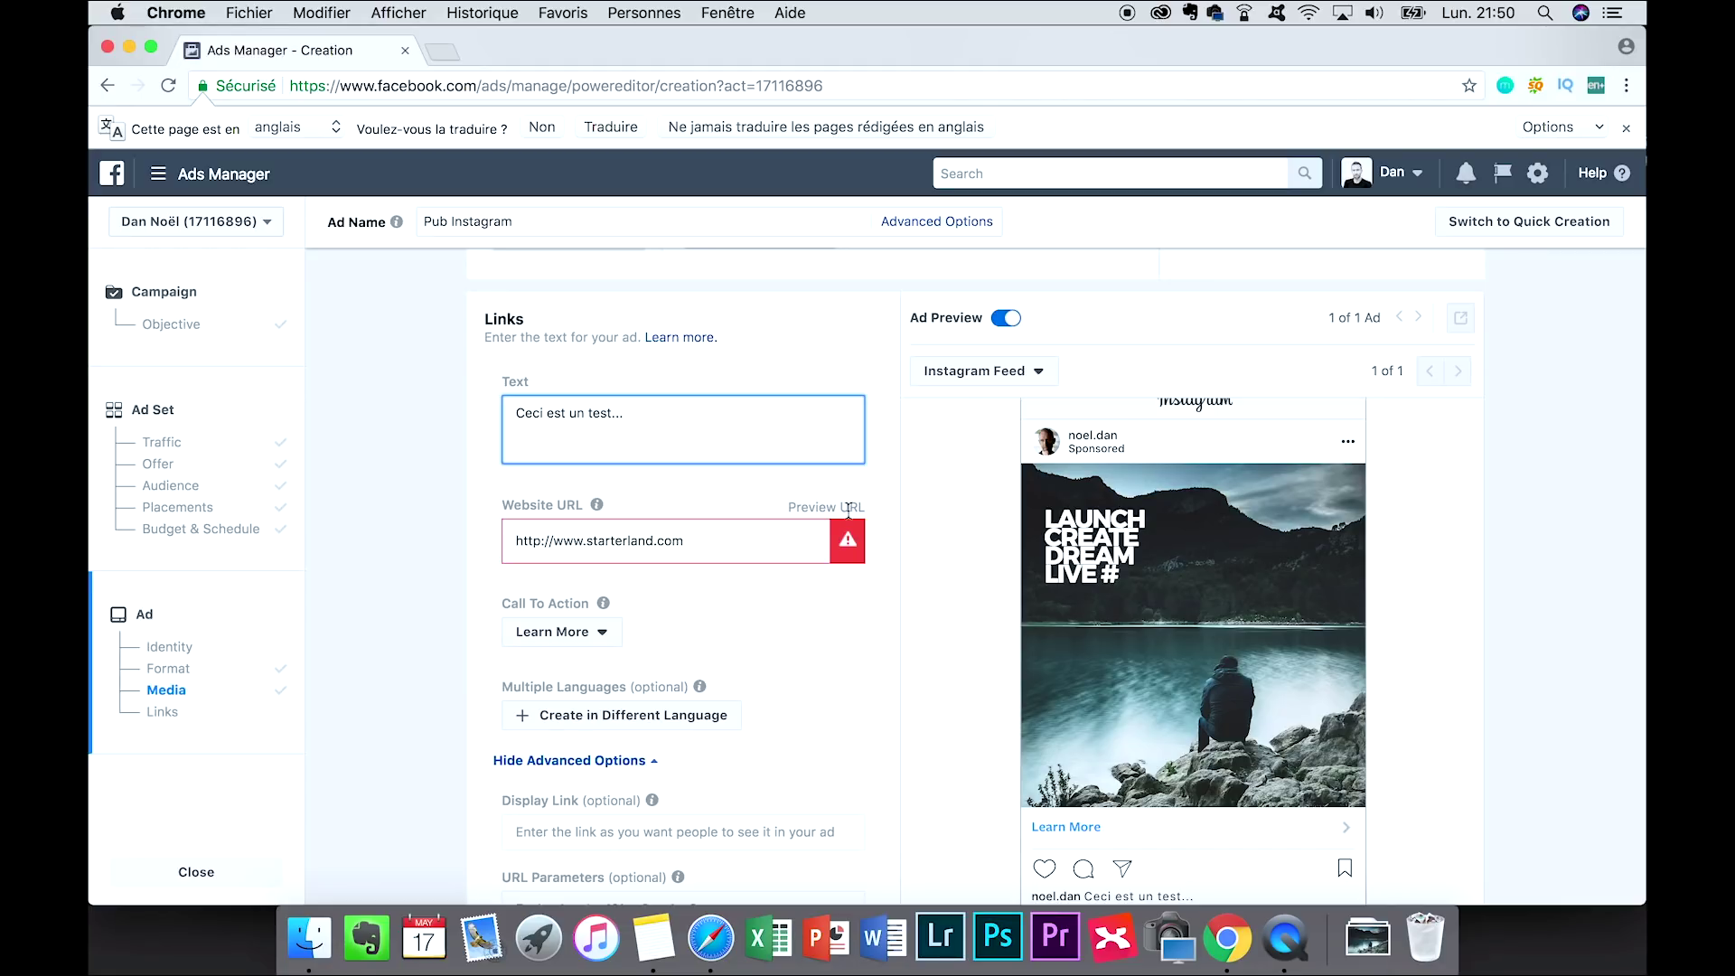
left_click(724, 544)
left_click_drag(724, 544, 504, 533)
type("www.st")
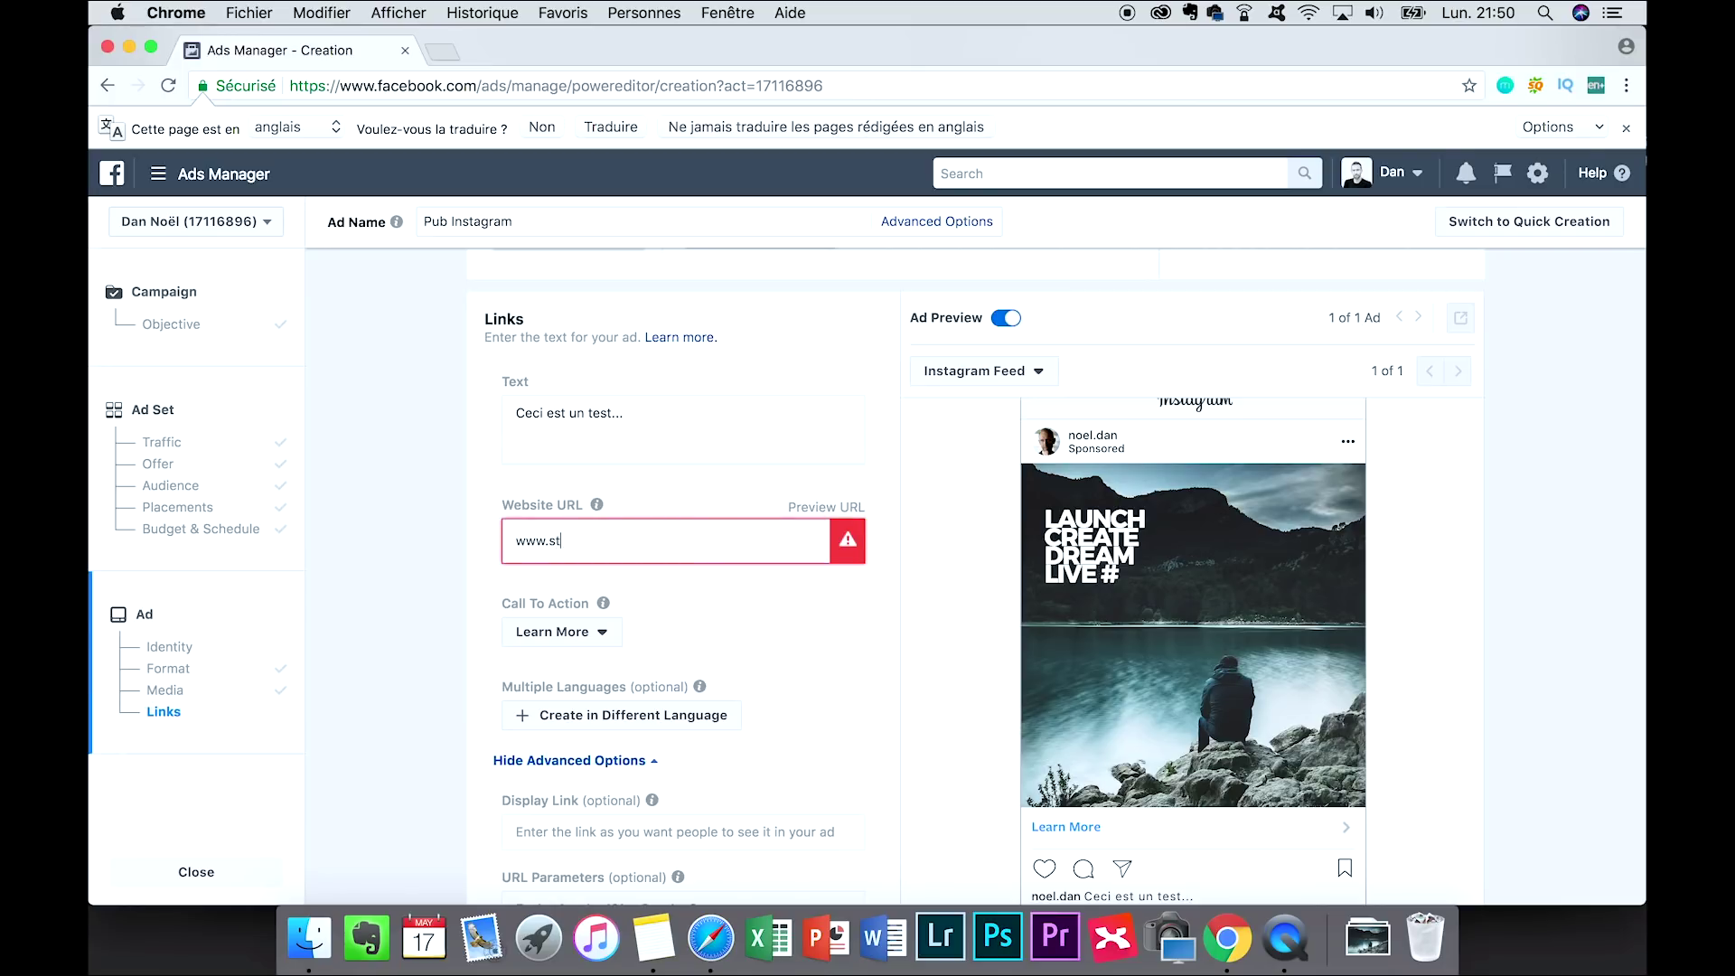
type("arterland.com")
key("Tab")
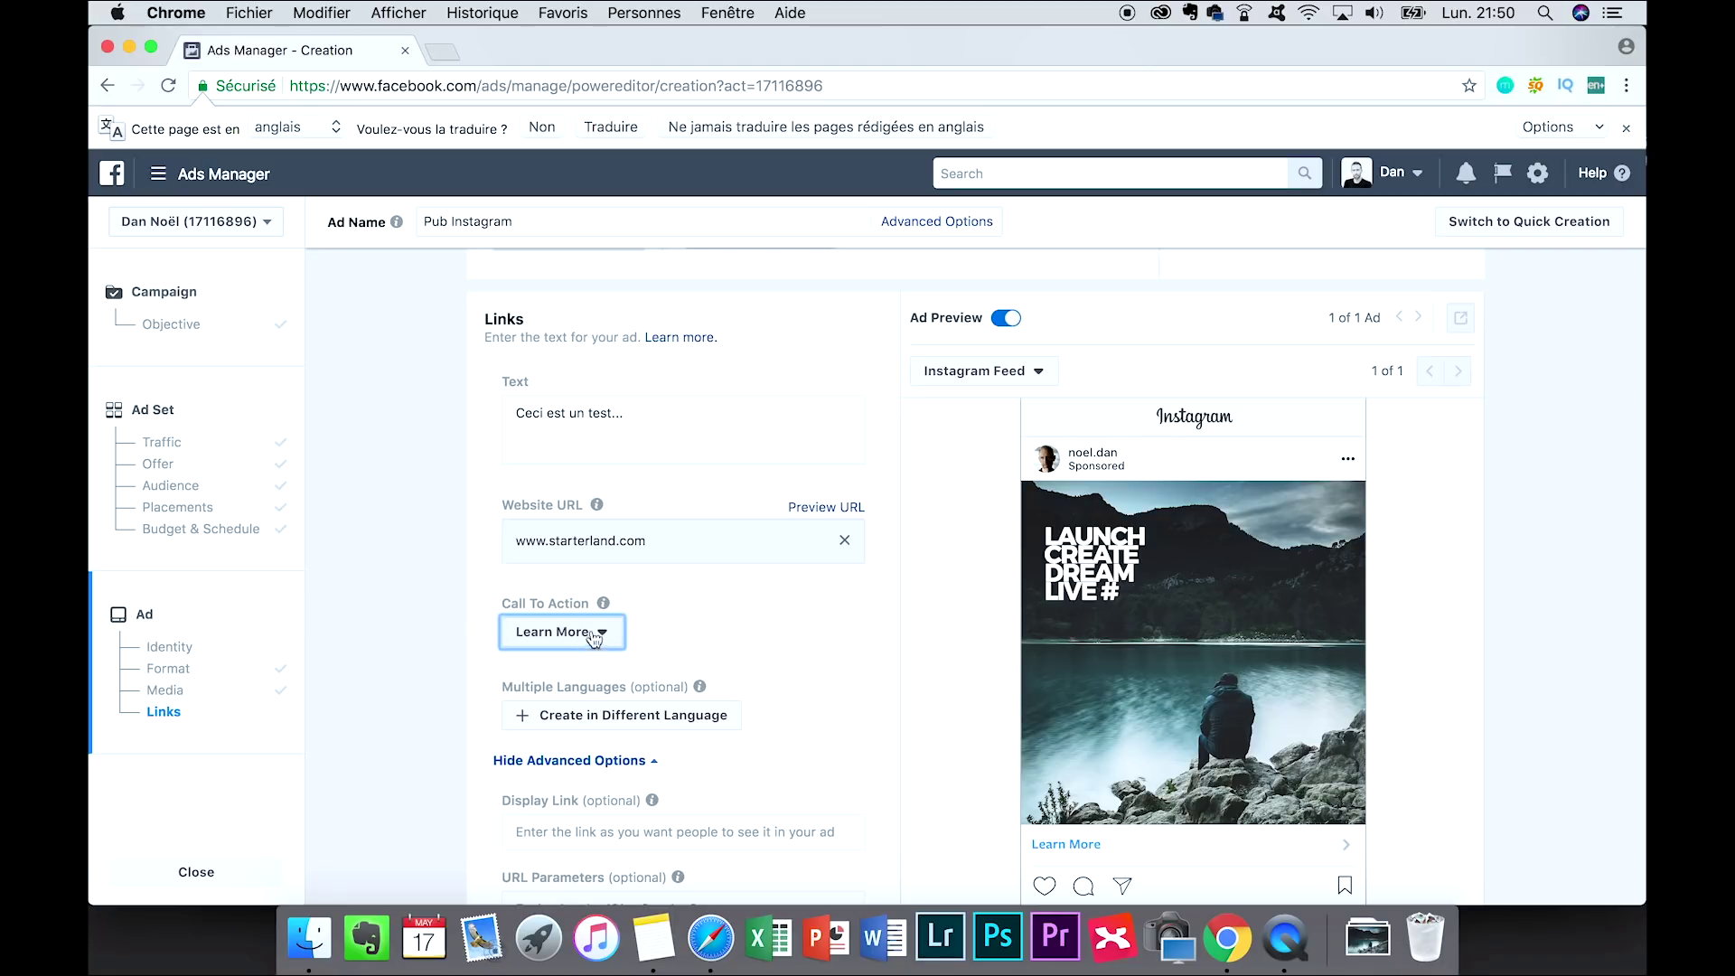
- Review the available call-to-action options for the ad, keeping Learn More selected
scroll(716, 600, "down", 2)
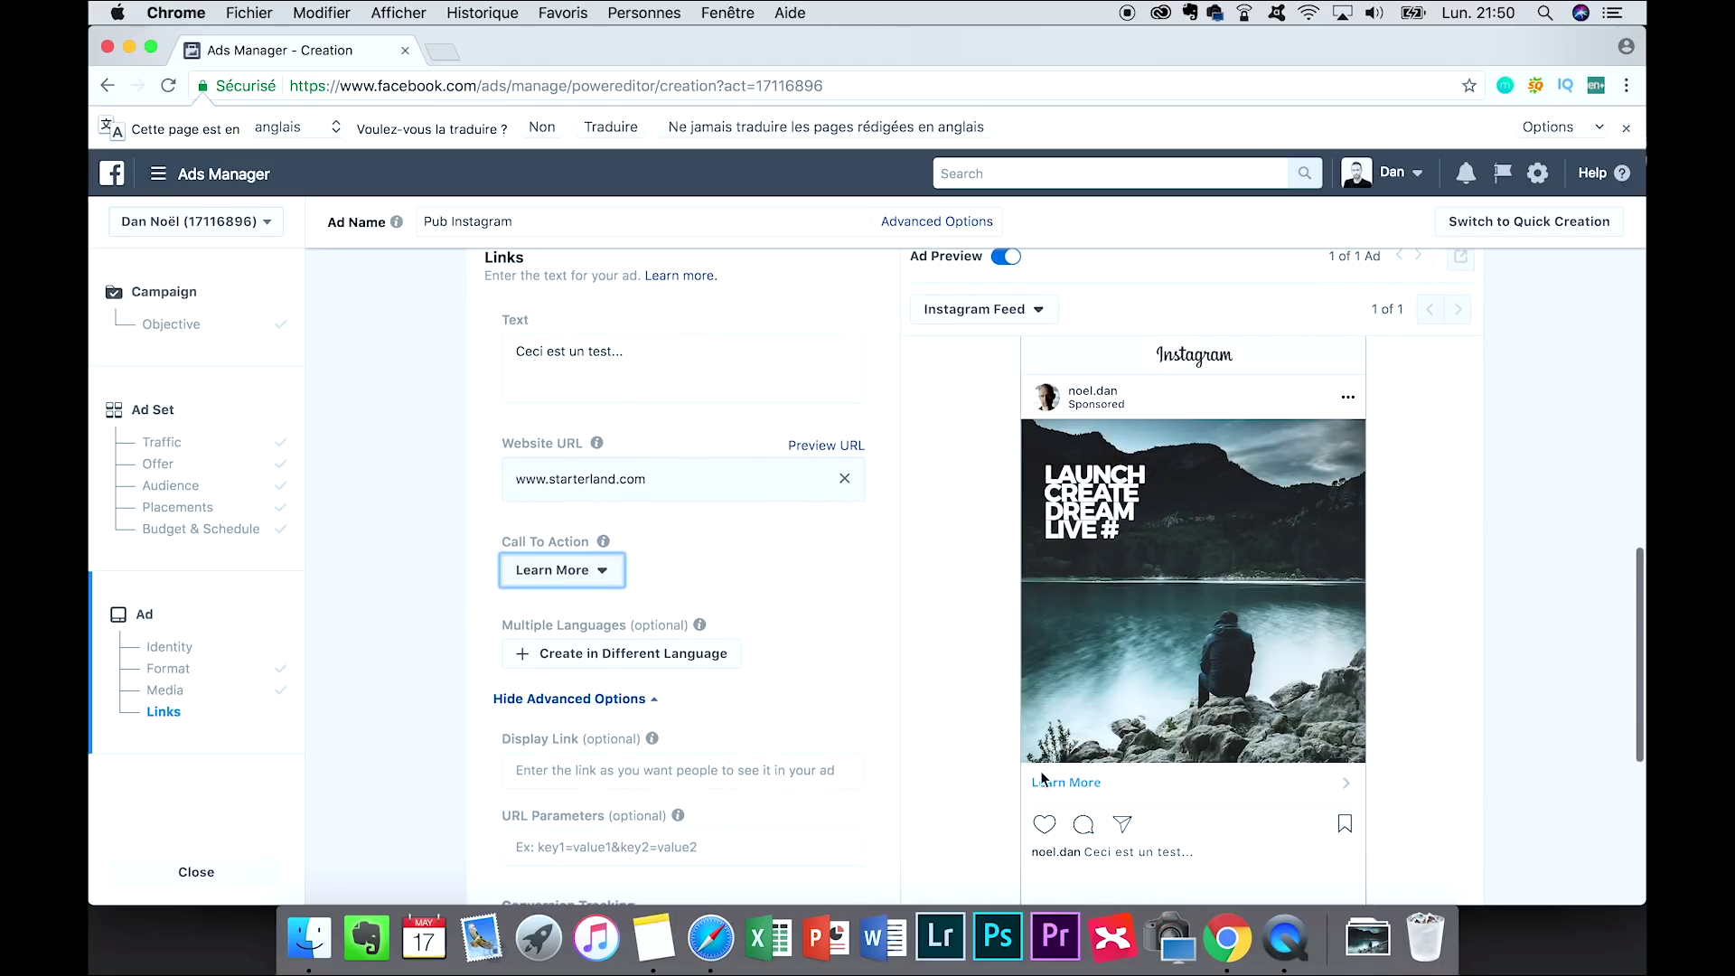
left_click(600, 571)
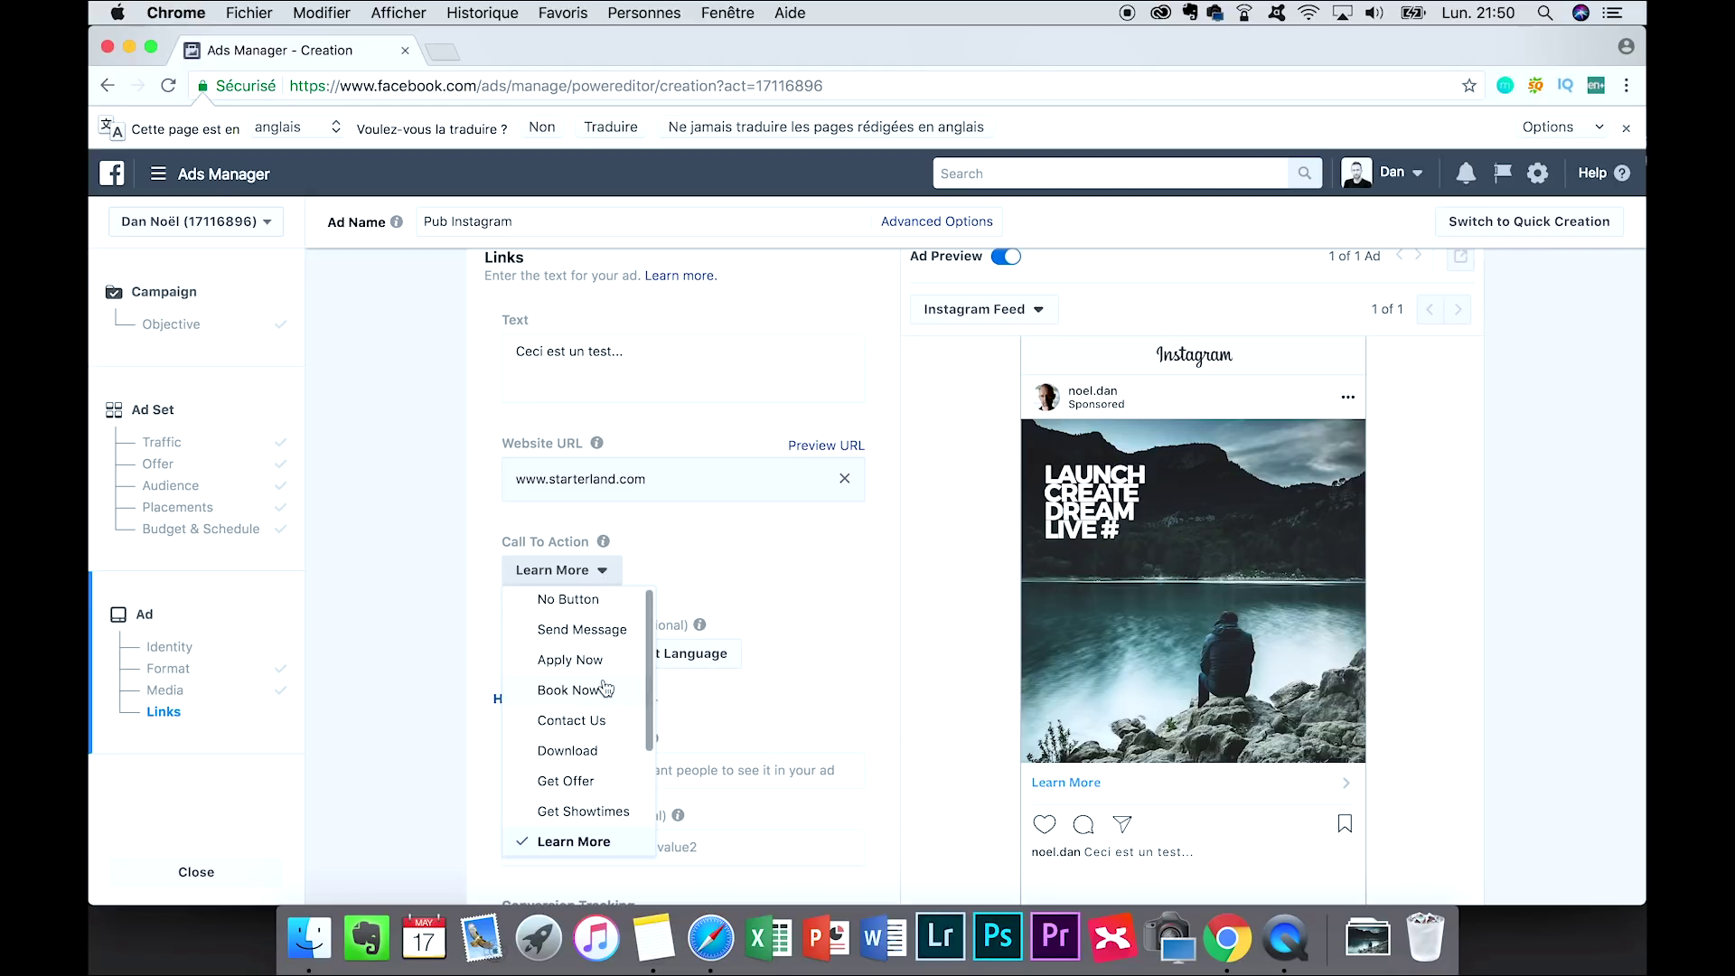
scroll(605, 689, "down", 4)
scroll(606, 687, "down", 2)
scroll(606, 685, "up", 4)
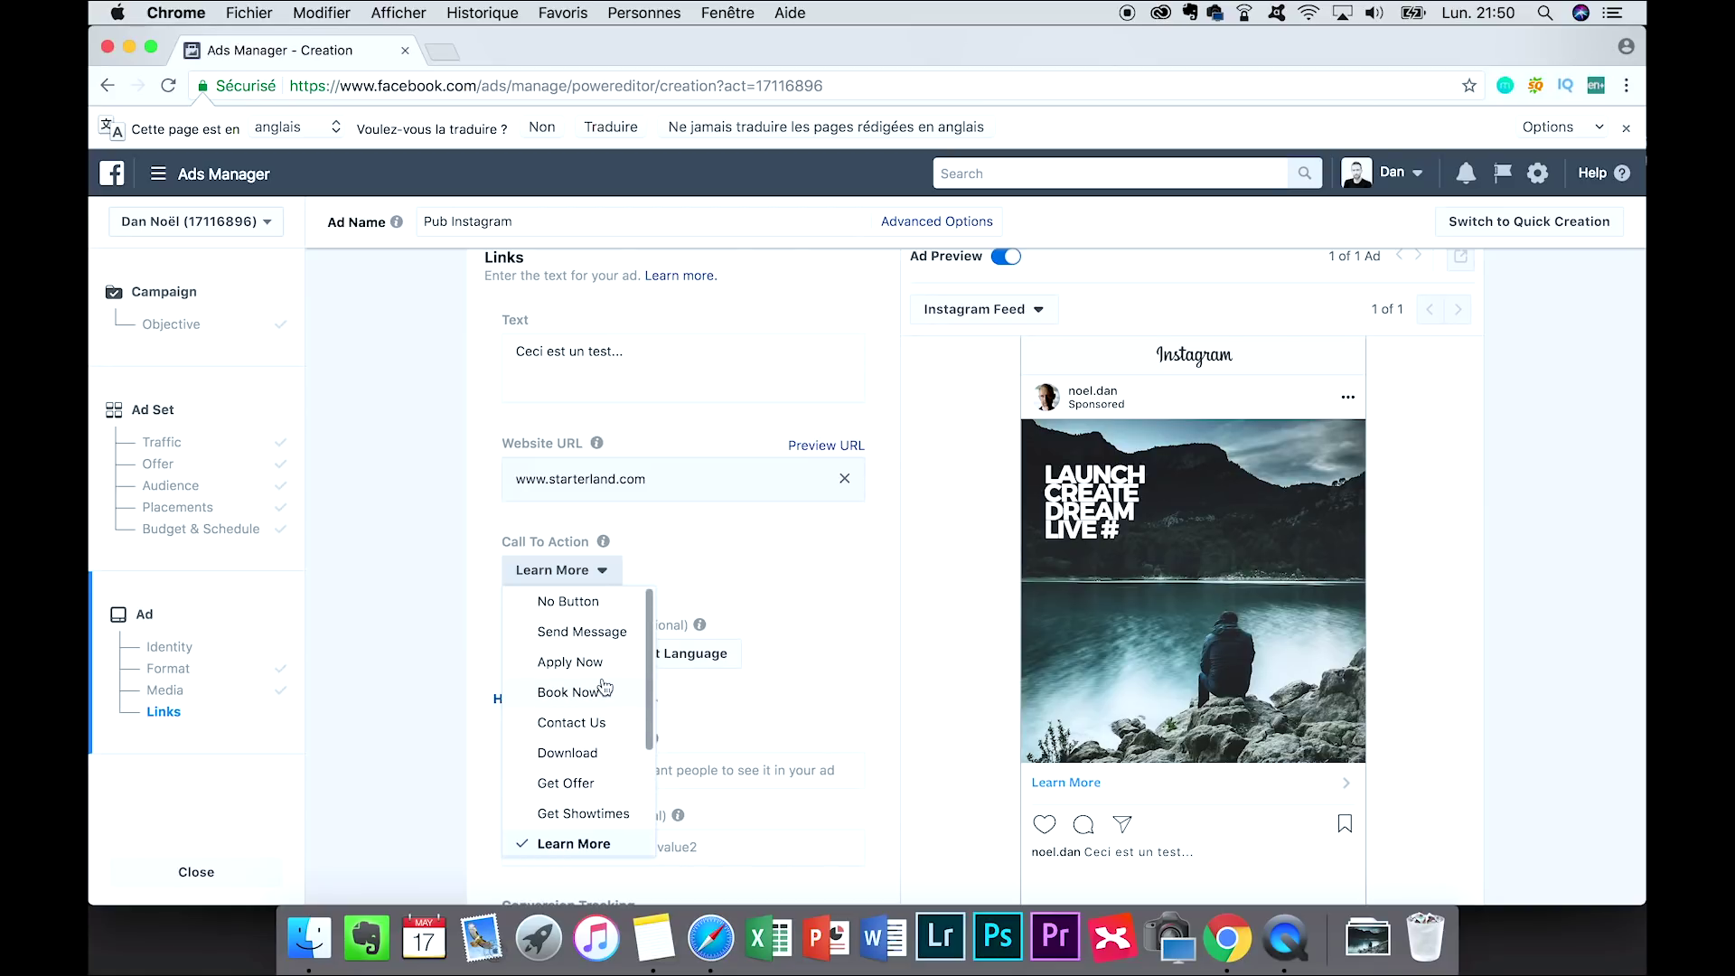
left_click(592, 846)
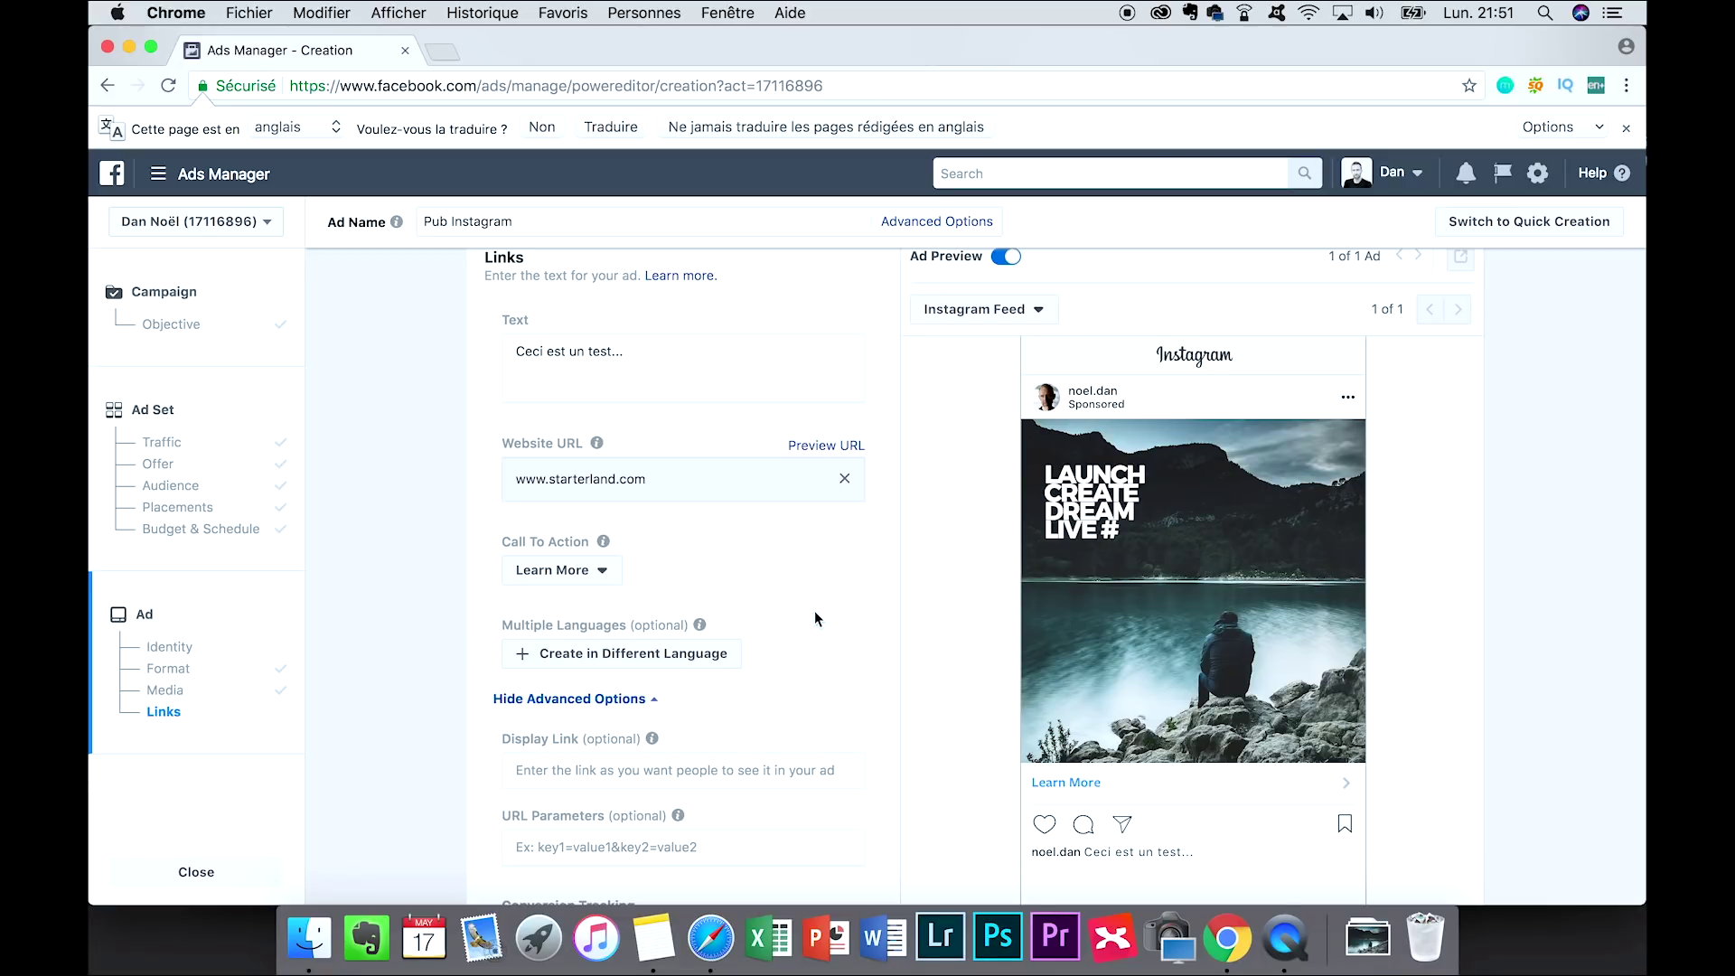
- Examine the ad's advanced link options, conversion tracking settings, final confirmation area and Instagram Feed preview
scroll(816, 613, "down", 3)
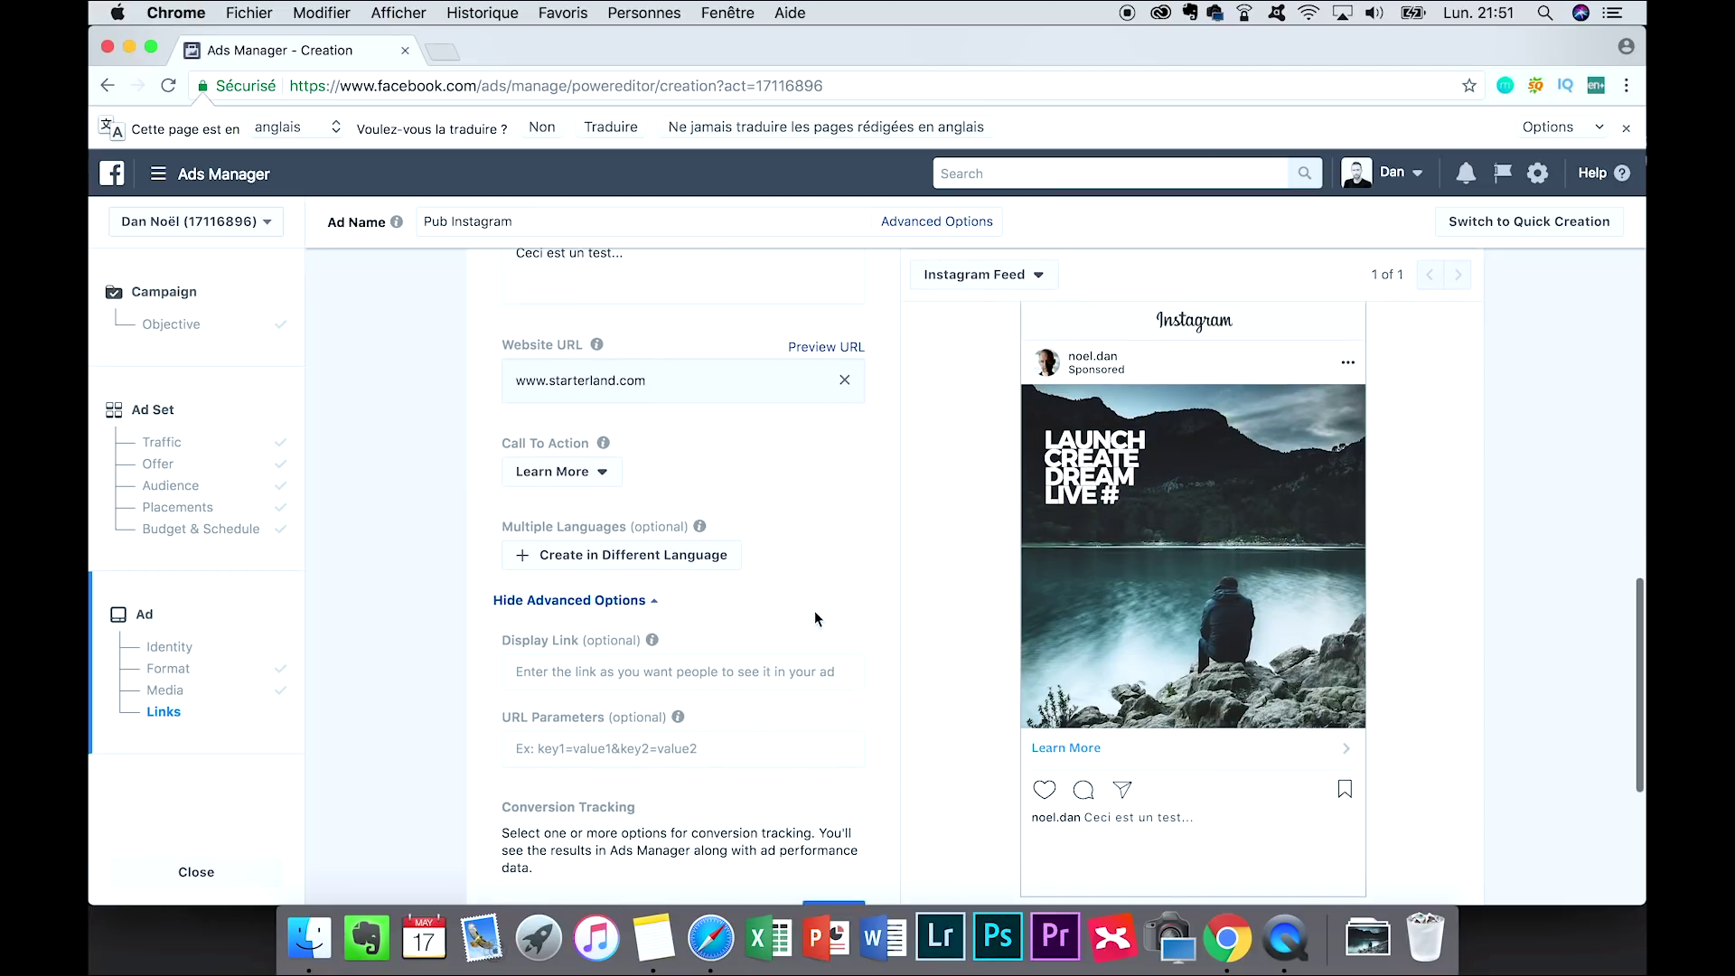
scroll(815, 595, "down", 1)
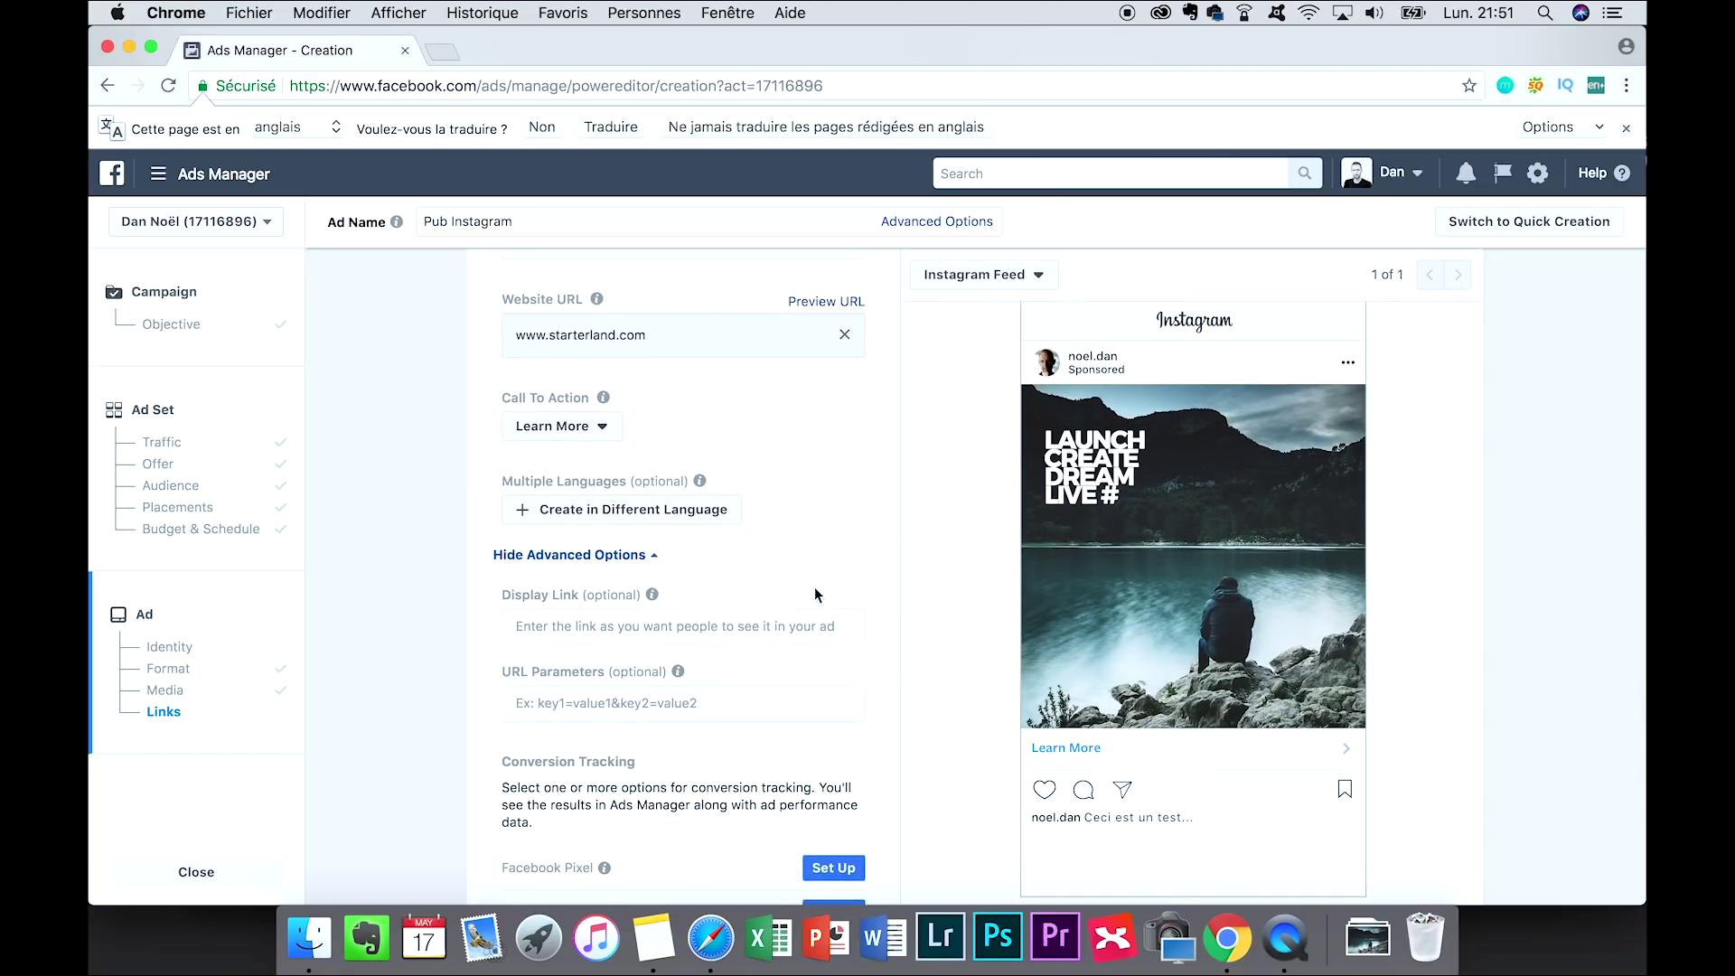
scroll(816, 594, "down", 2)
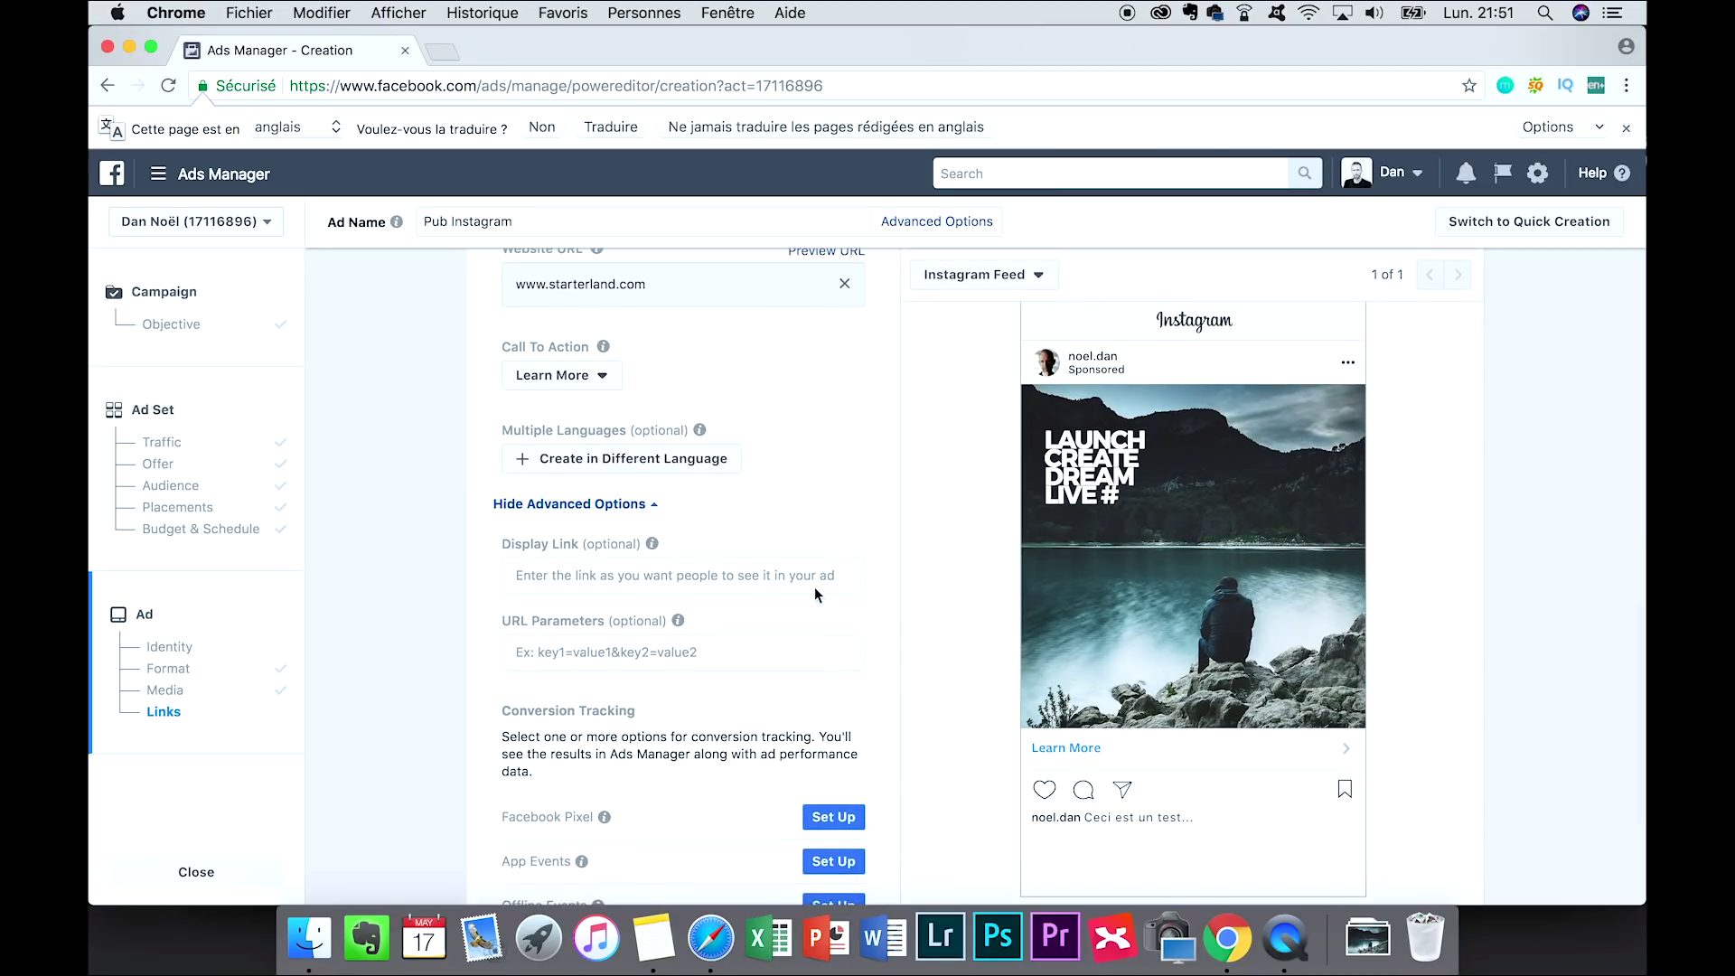
scroll(816, 595, "down", 3)
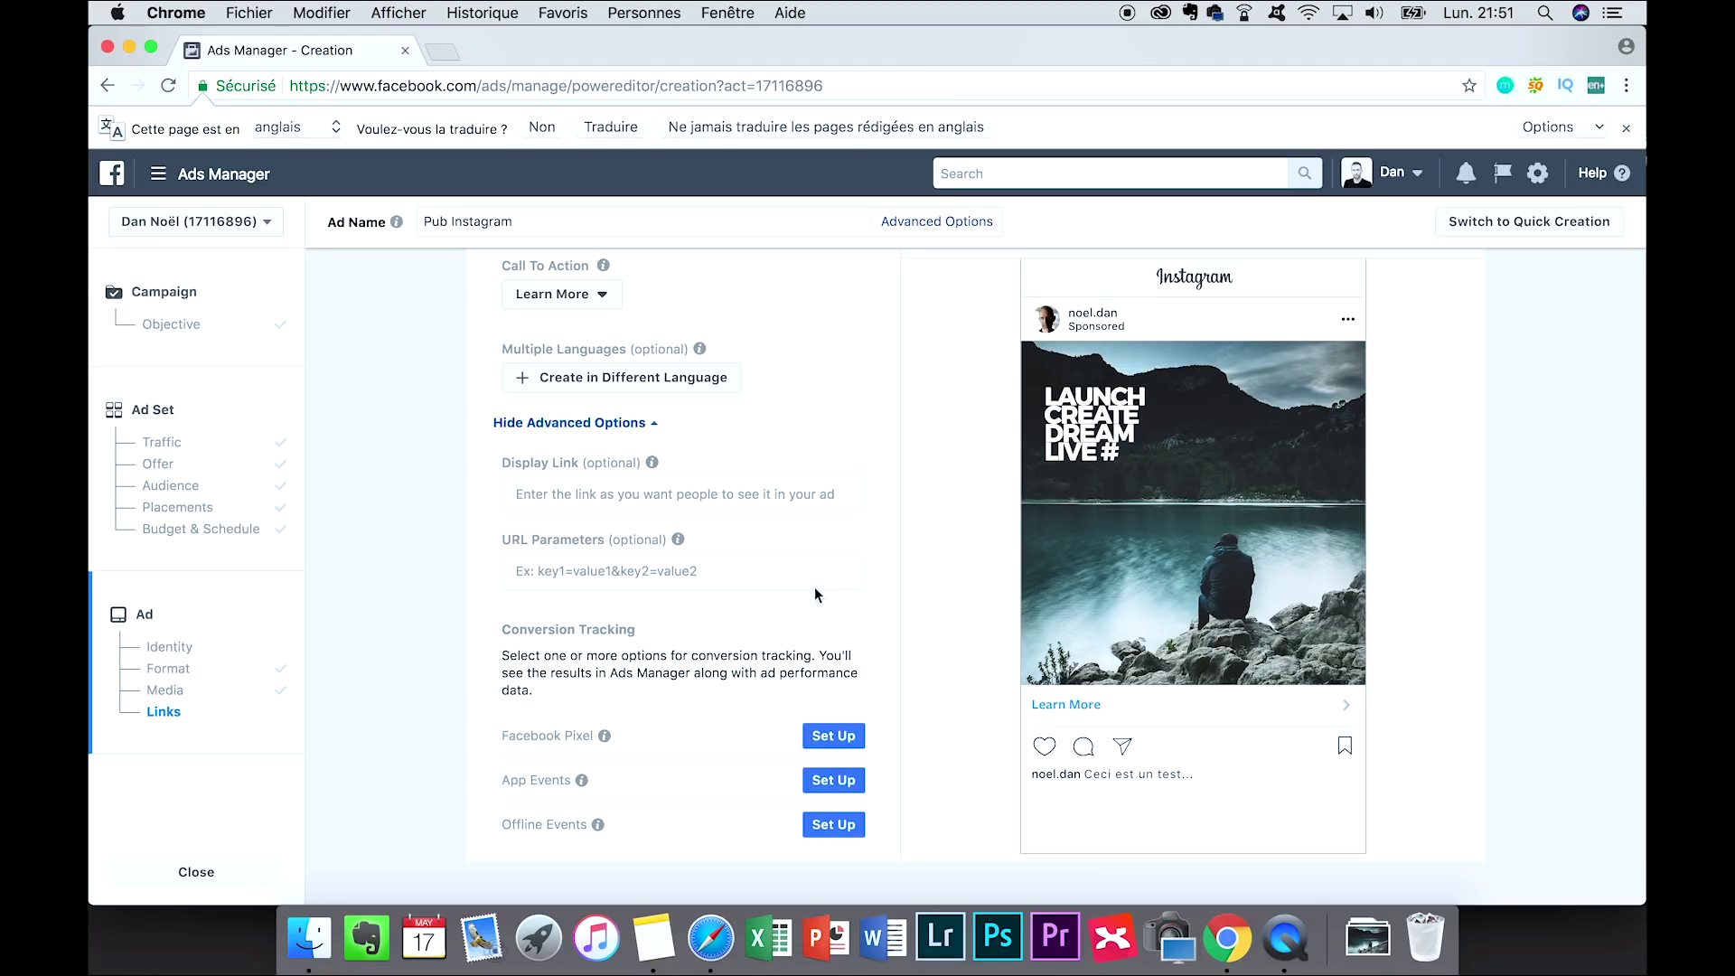
scroll(815, 590, "down", 2)
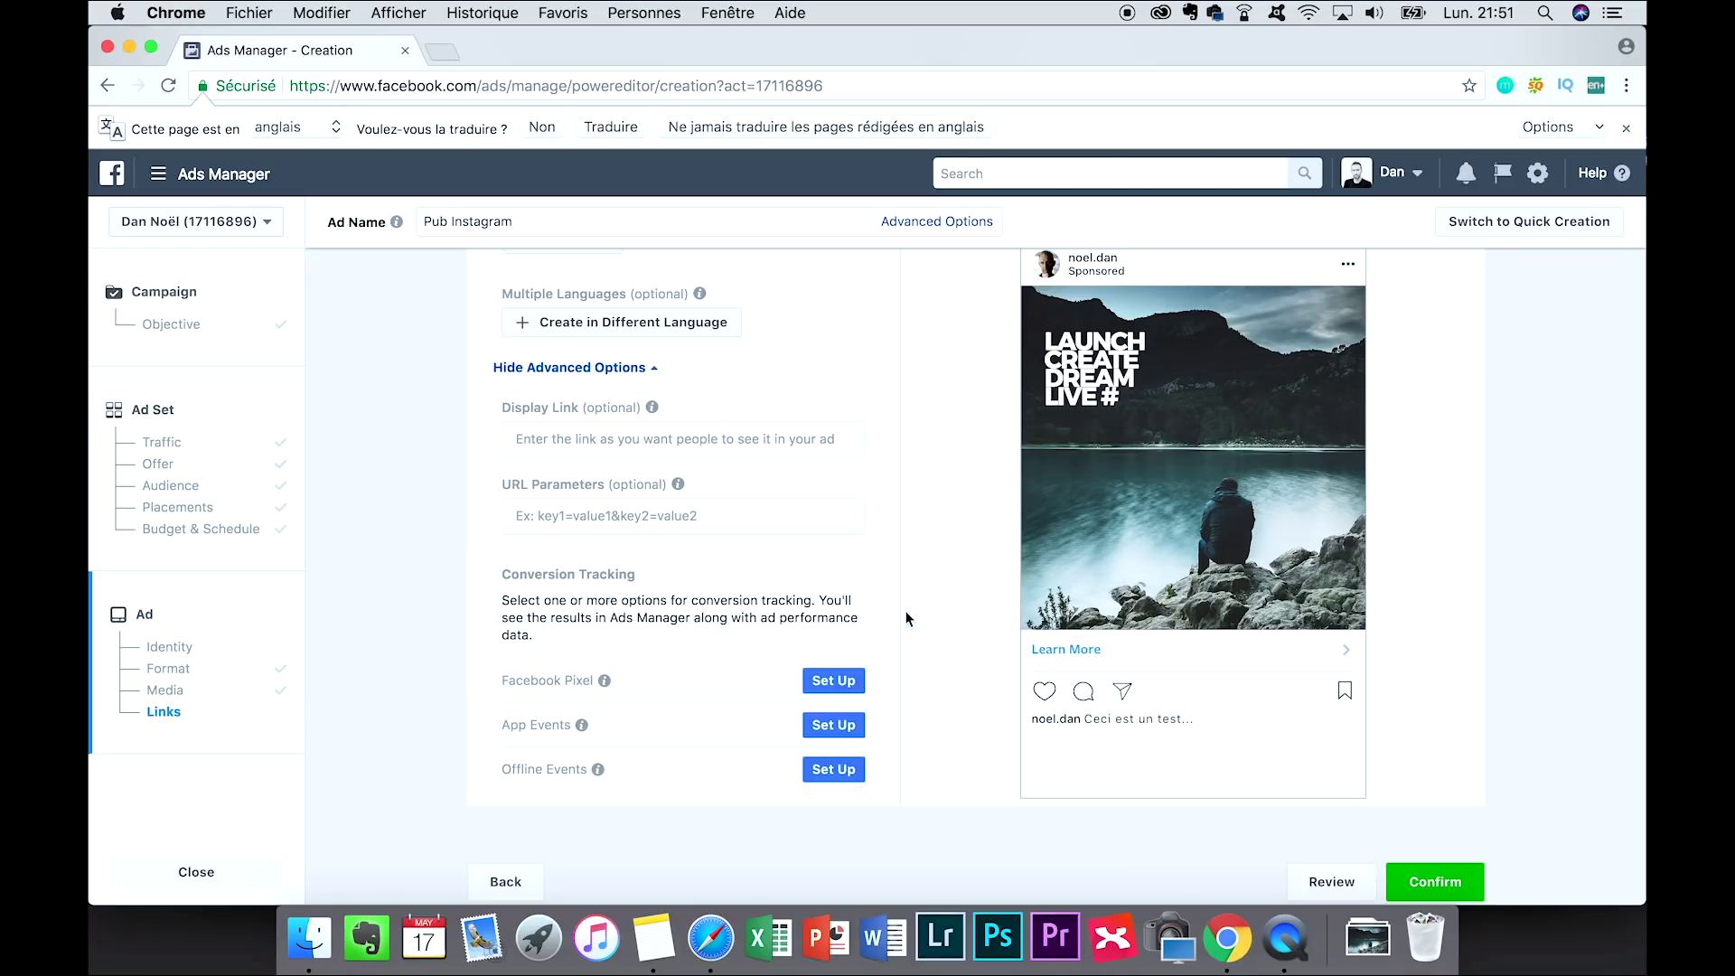
scroll(906, 619, "up", 4)
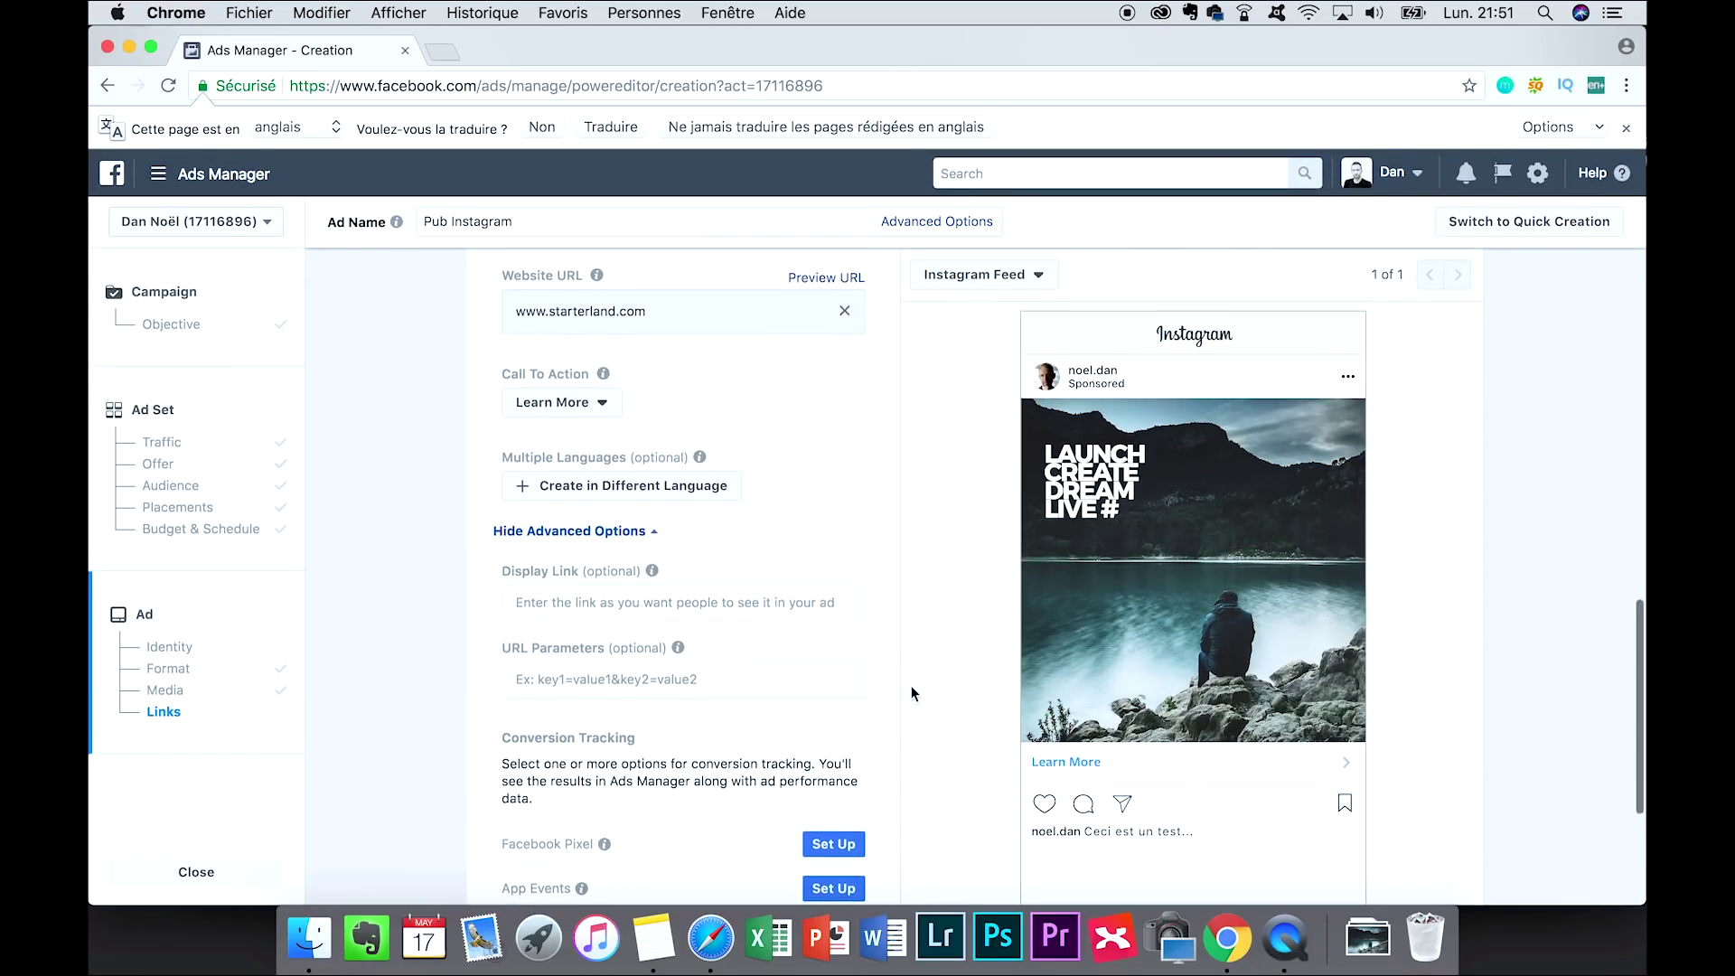
scroll(911, 694, "up", 5)
scroll(911, 694, "down", 3)
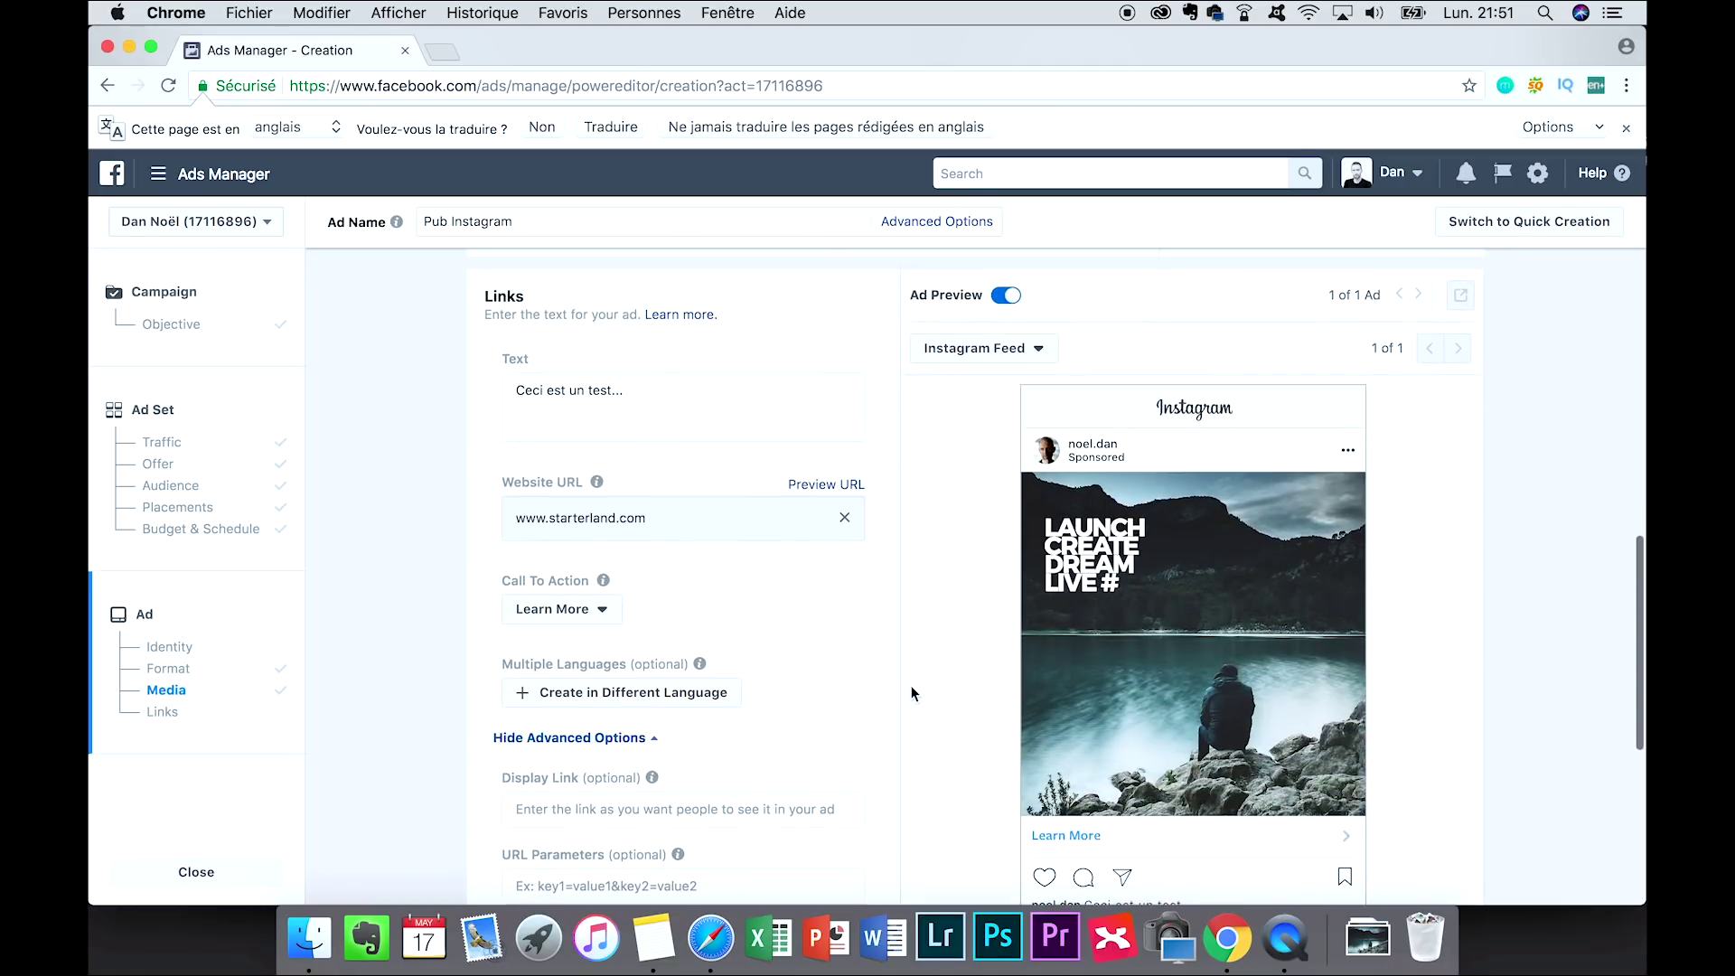
scroll(912, 693, "down", 6)
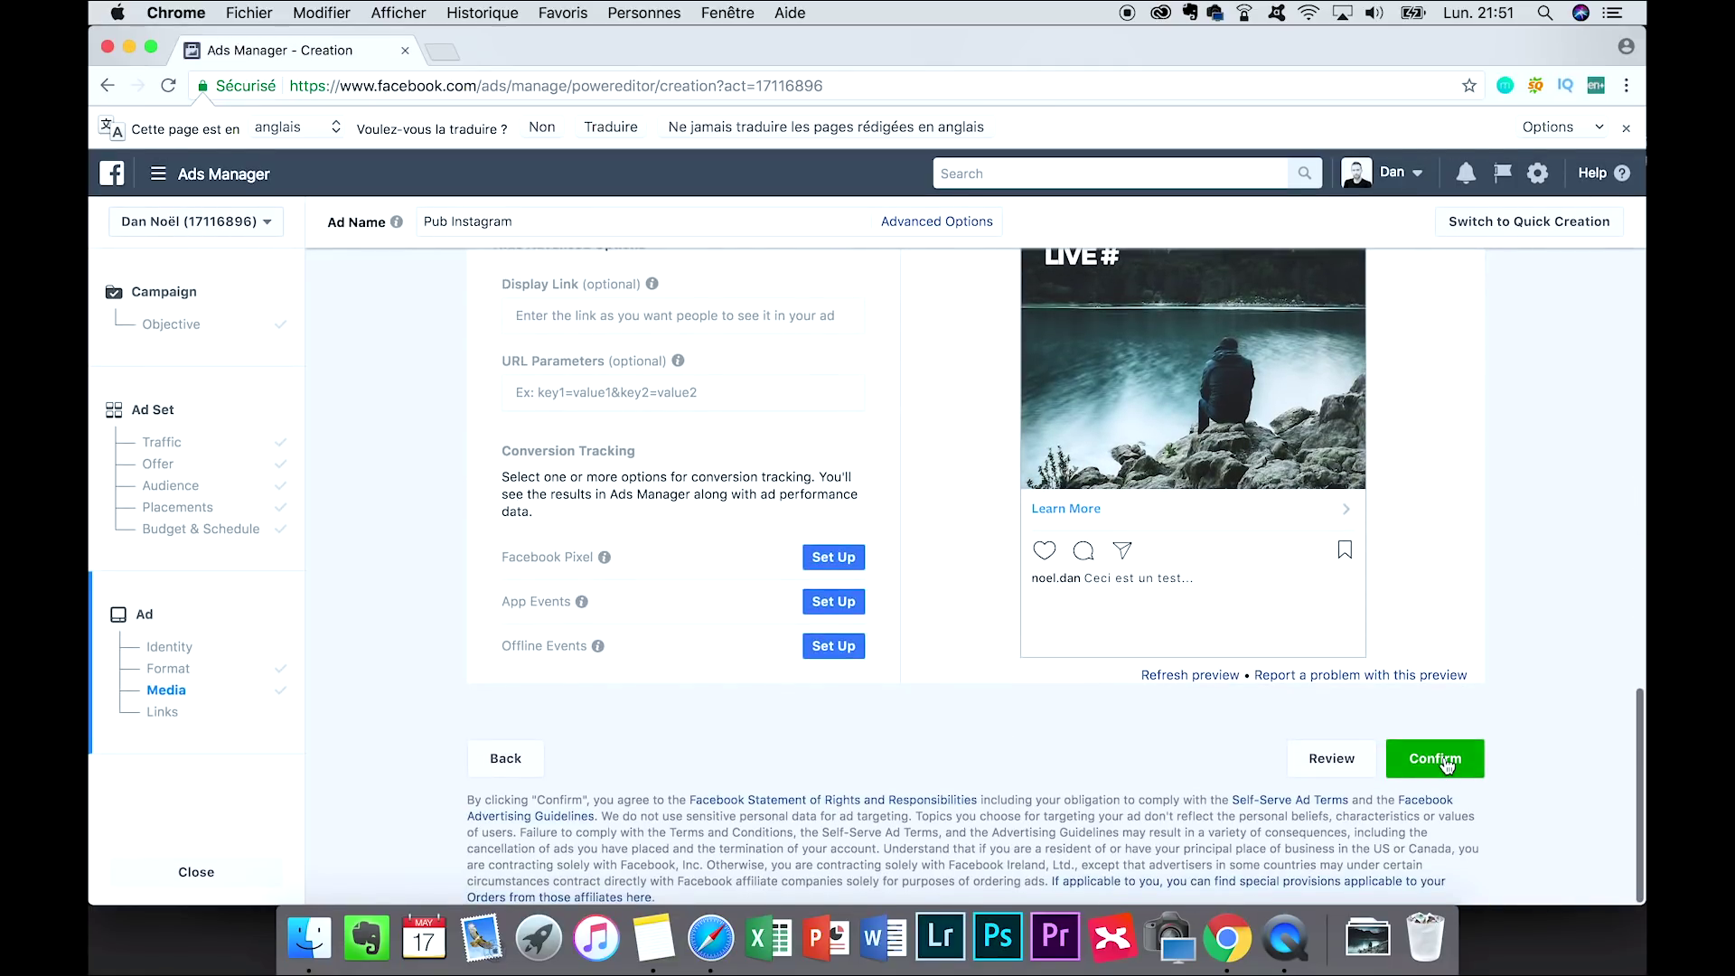
scroll(1446, 764, "up", 5)
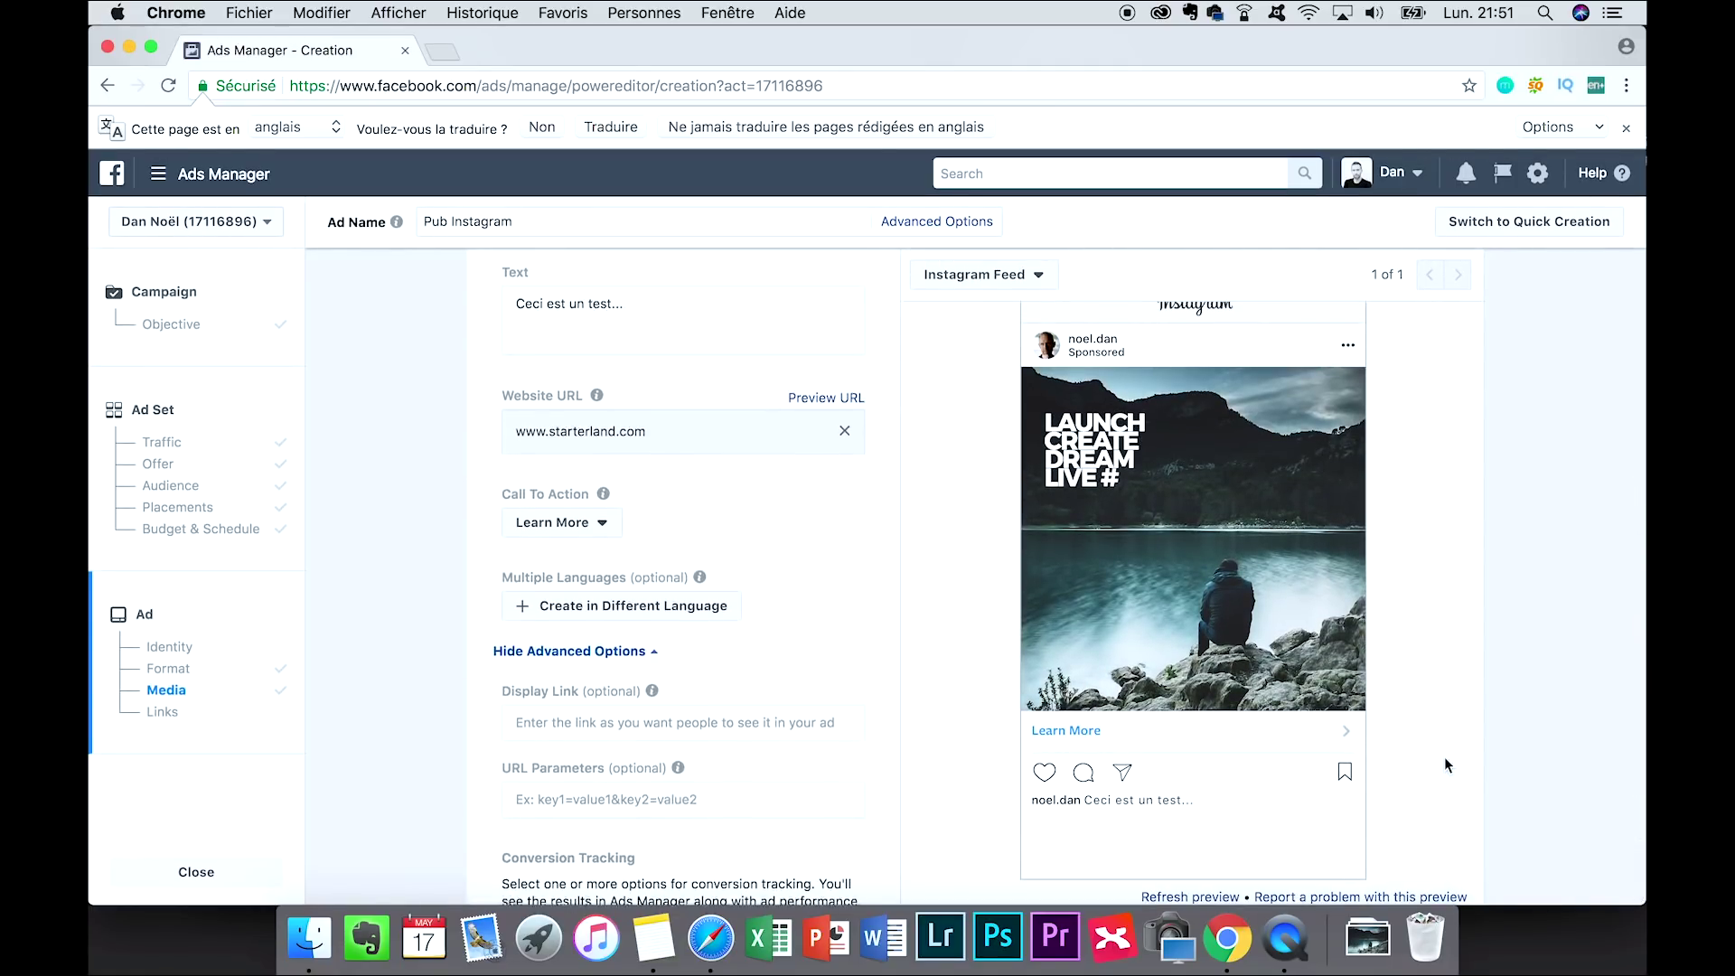
scroll(1446, 760, "up", 1)
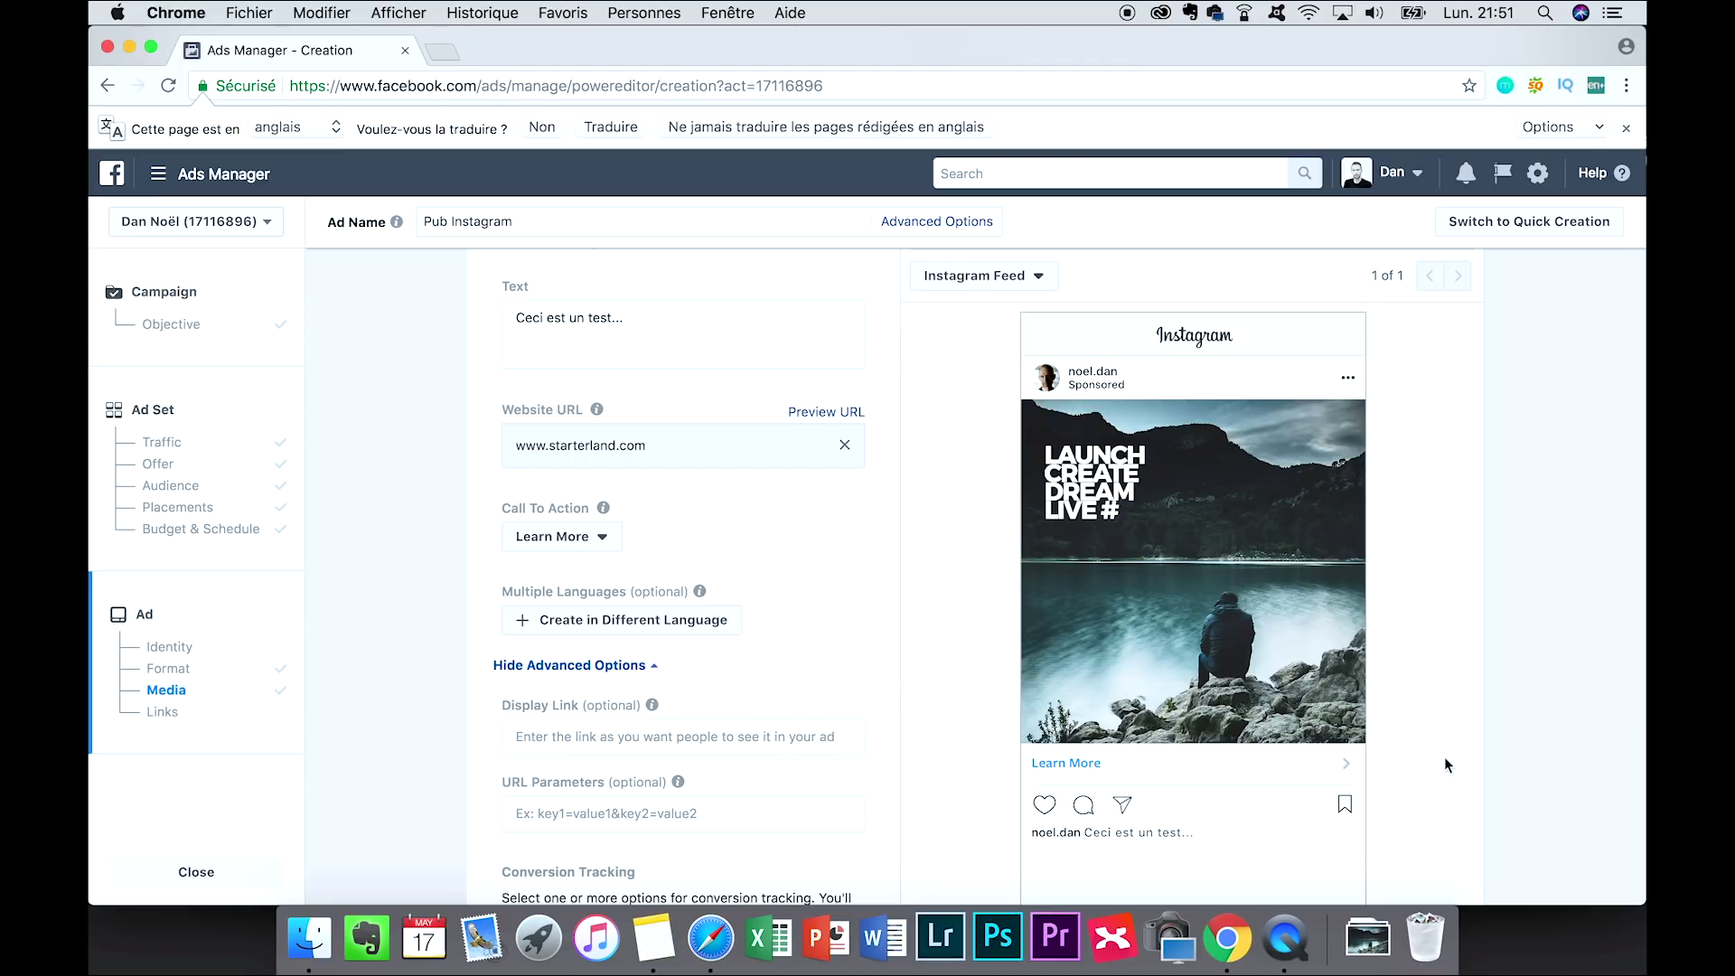